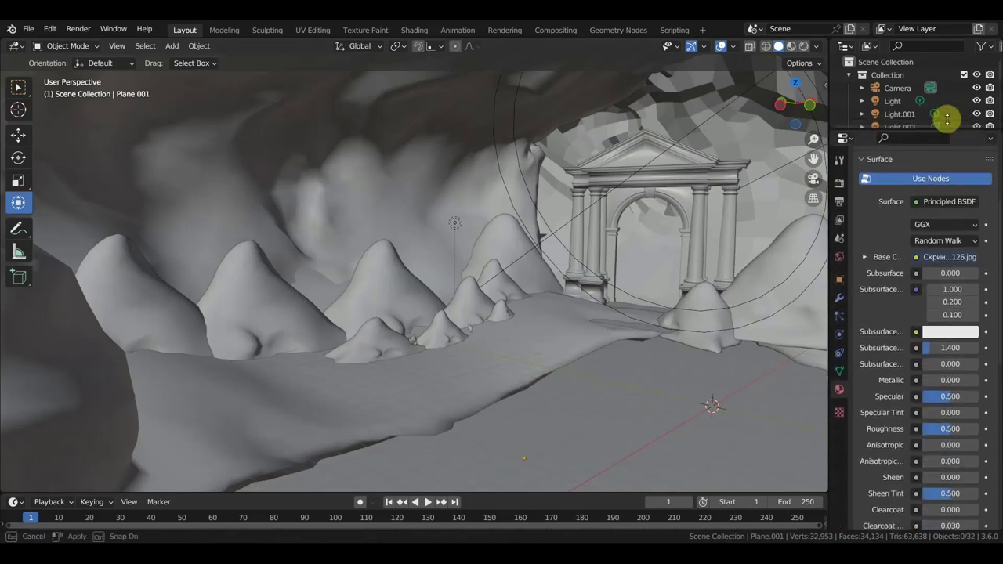
Enlarge the Outliner list, then inspect the red crystal Sapphire_Cylinder.001 and the floor Plane.001.
drag(946, 117, 947, 177)
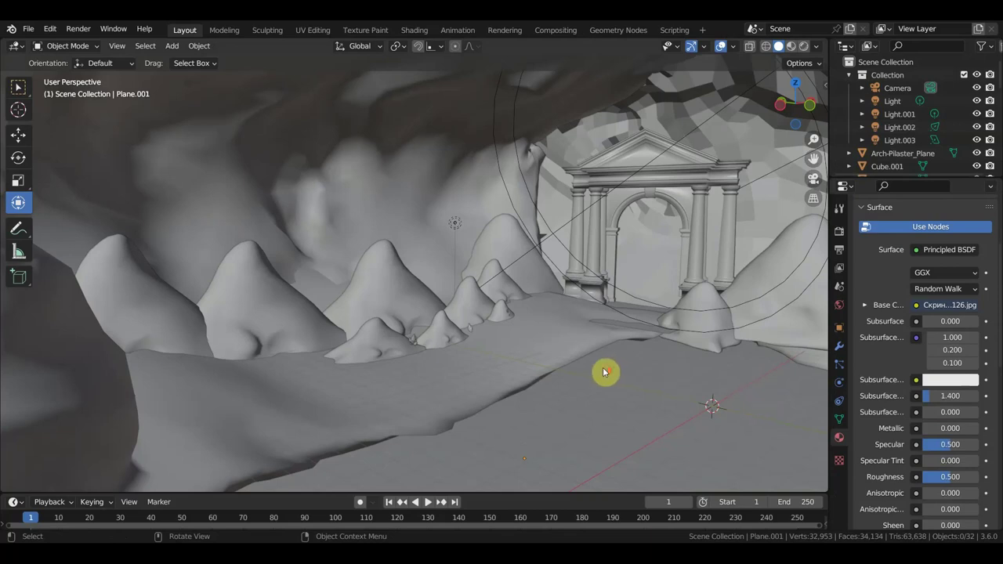
middle_drag(607, 372, 584, 371)
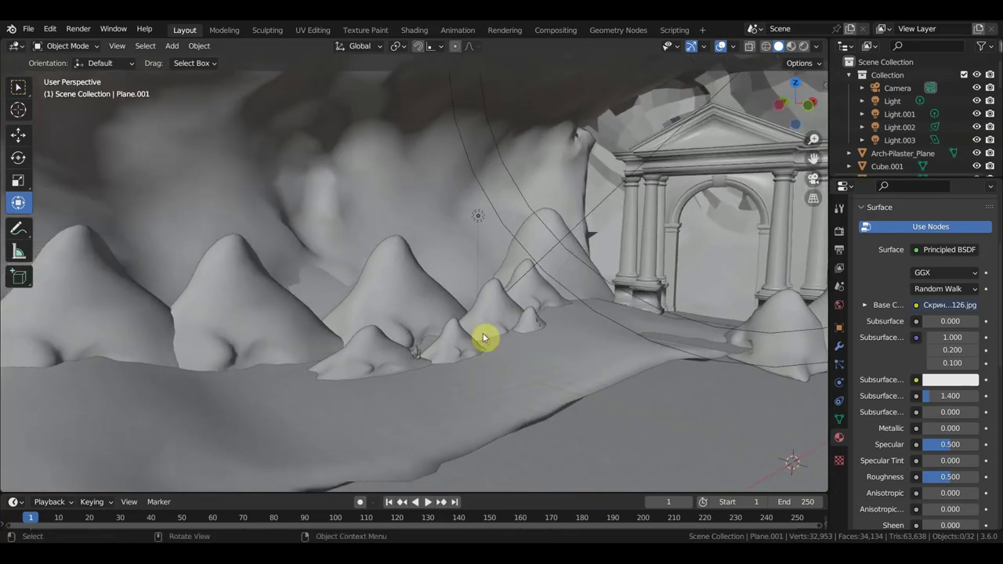
click(415, 352)
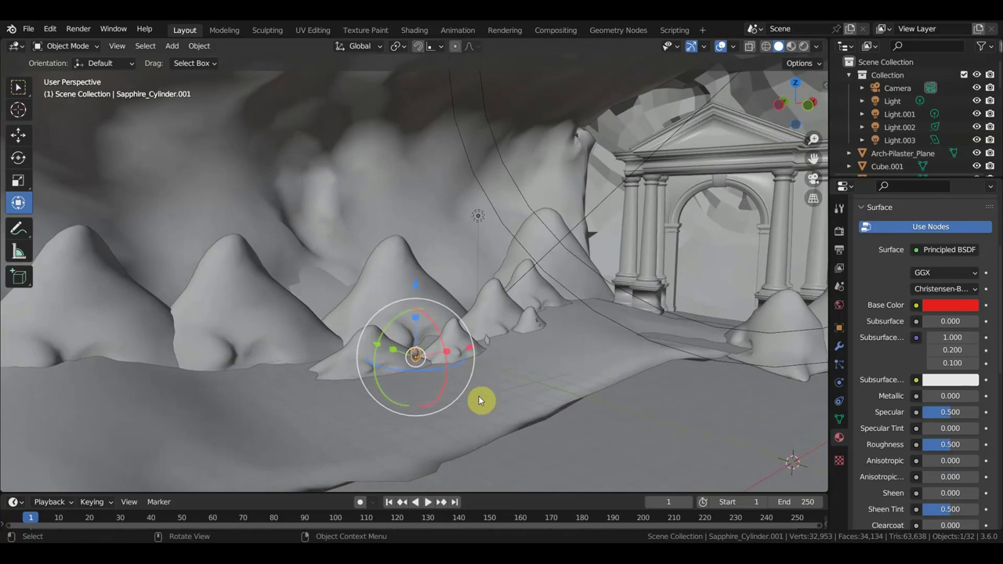
middle_drag(408, 371, 457, 352)
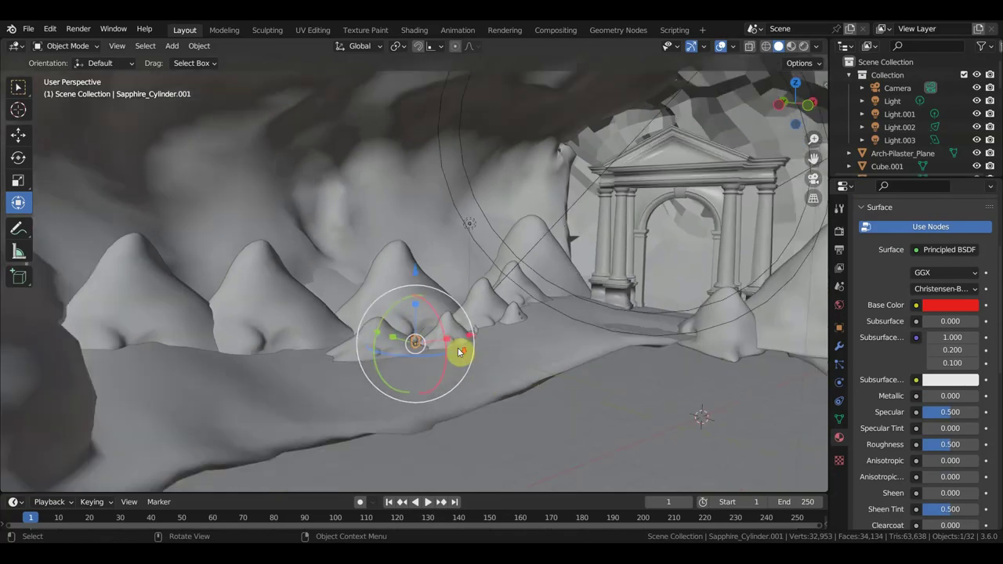
click(595, 410)
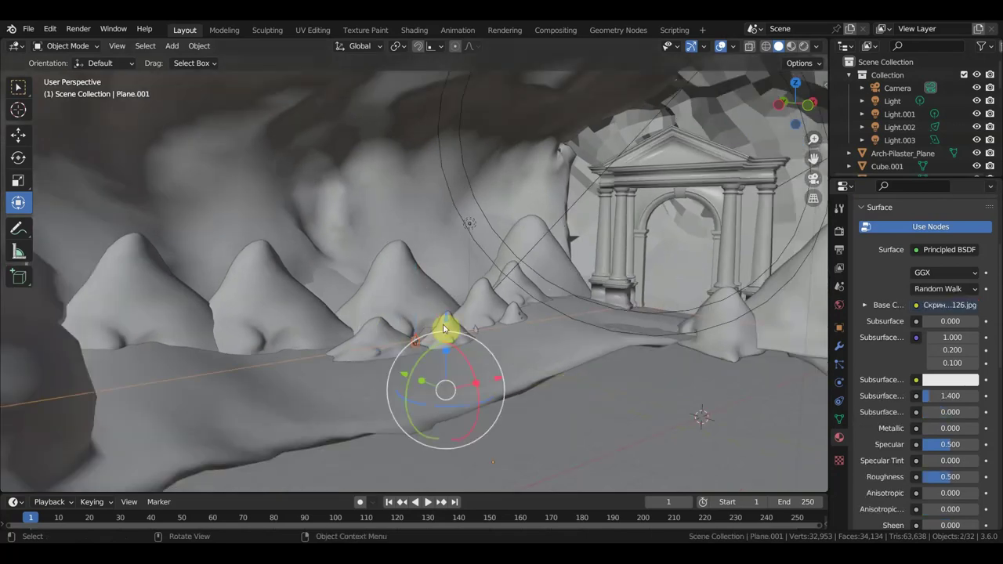
click(49, 29)
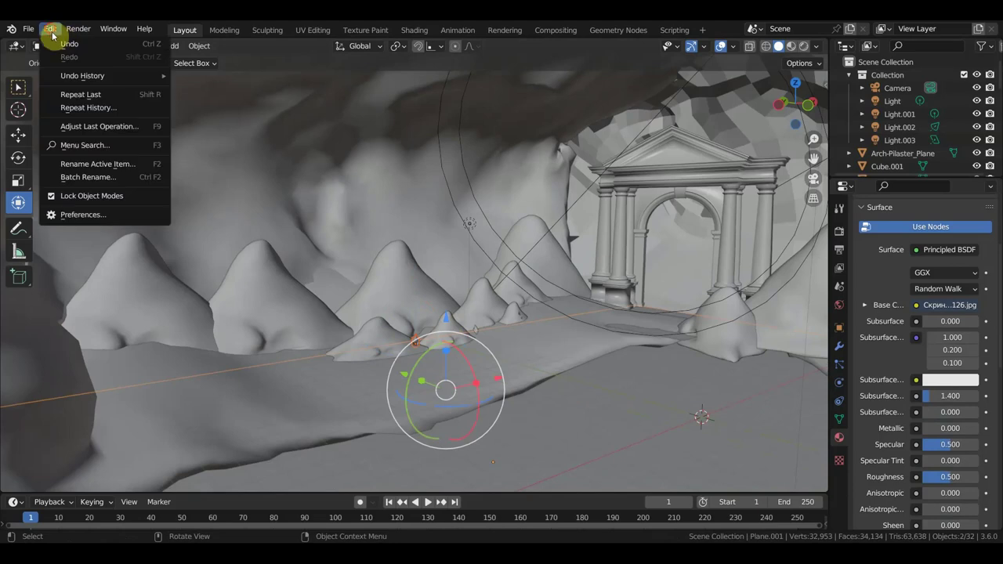
click(87, 216)
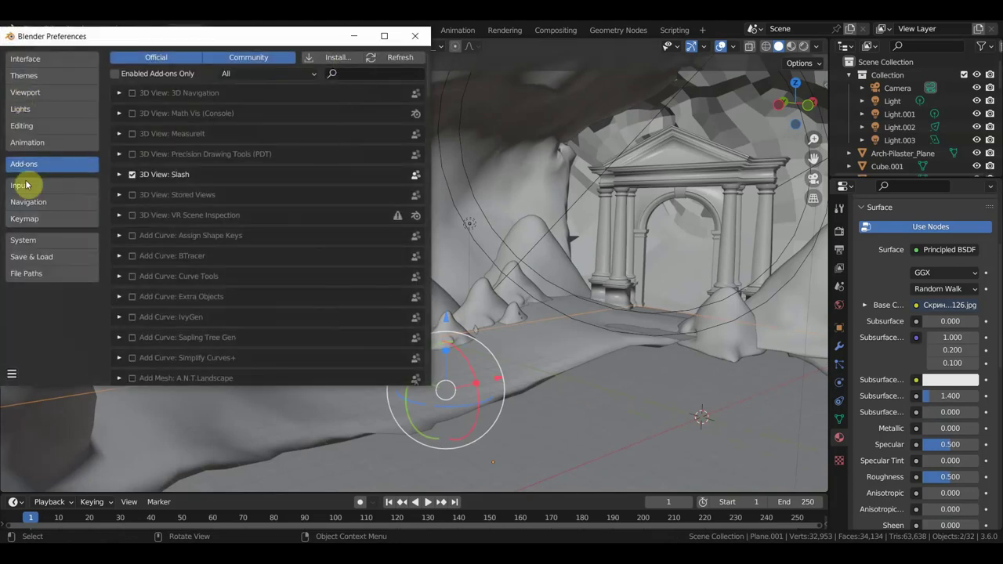
click(353, 73)
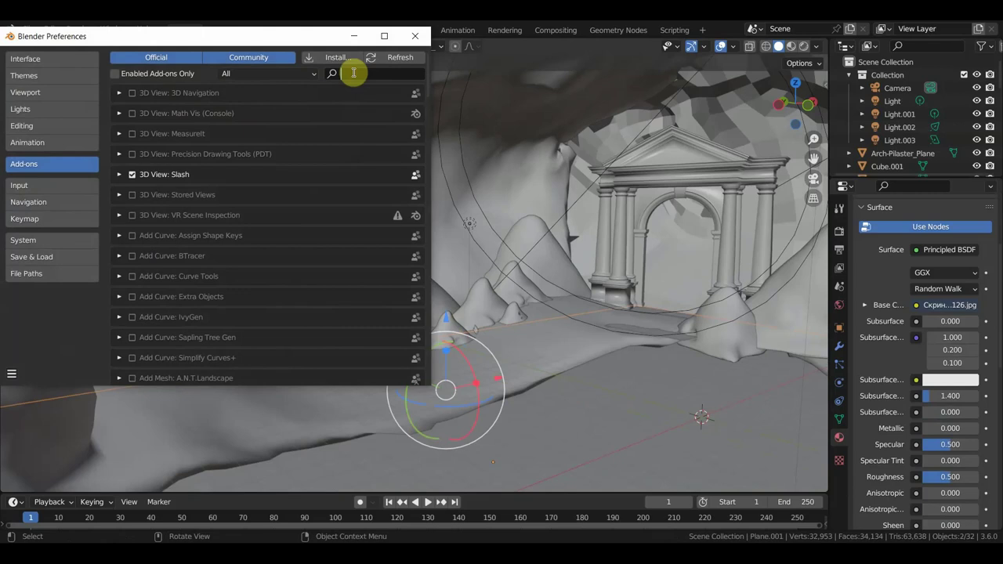
text(s)
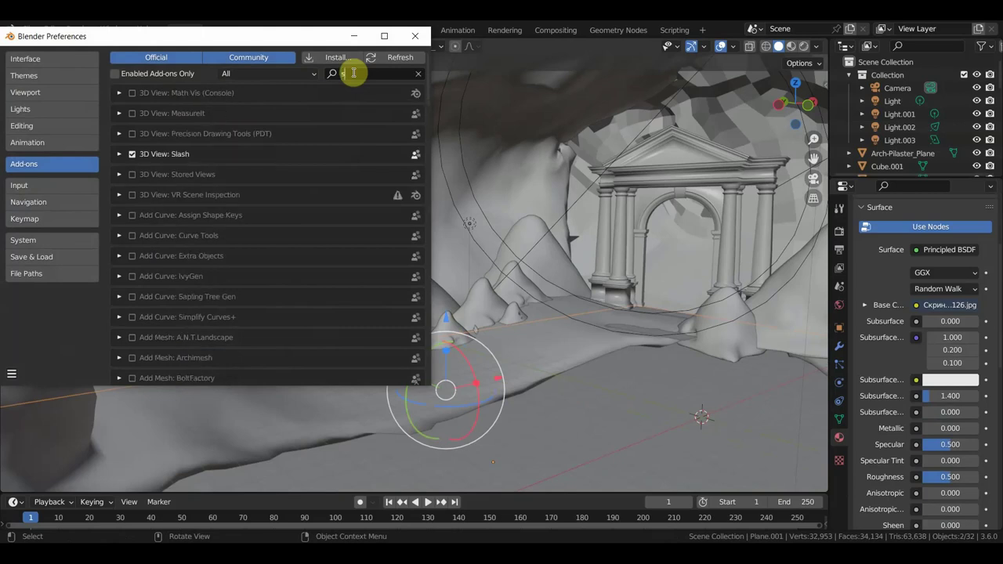
text(ca)
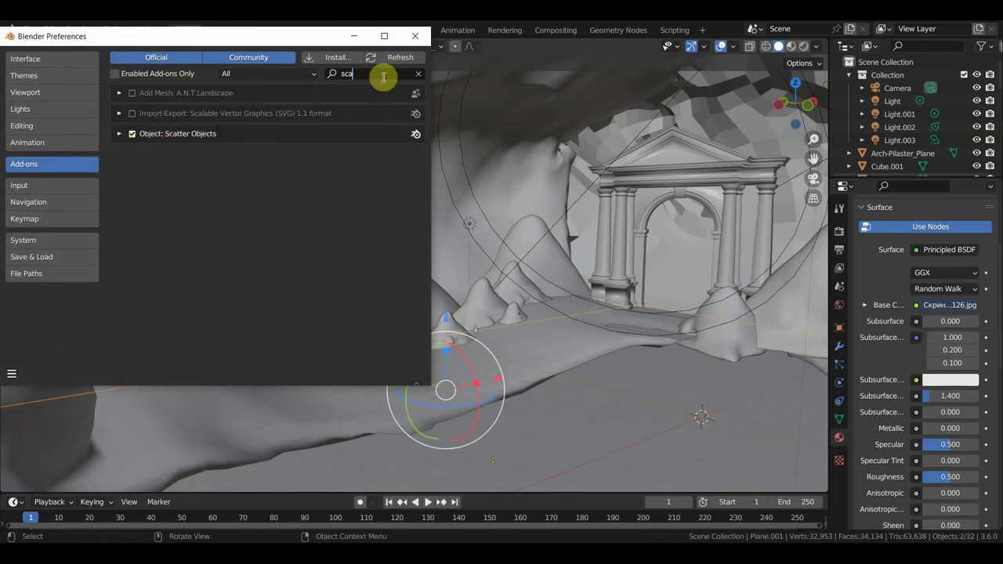
click(413, 37)
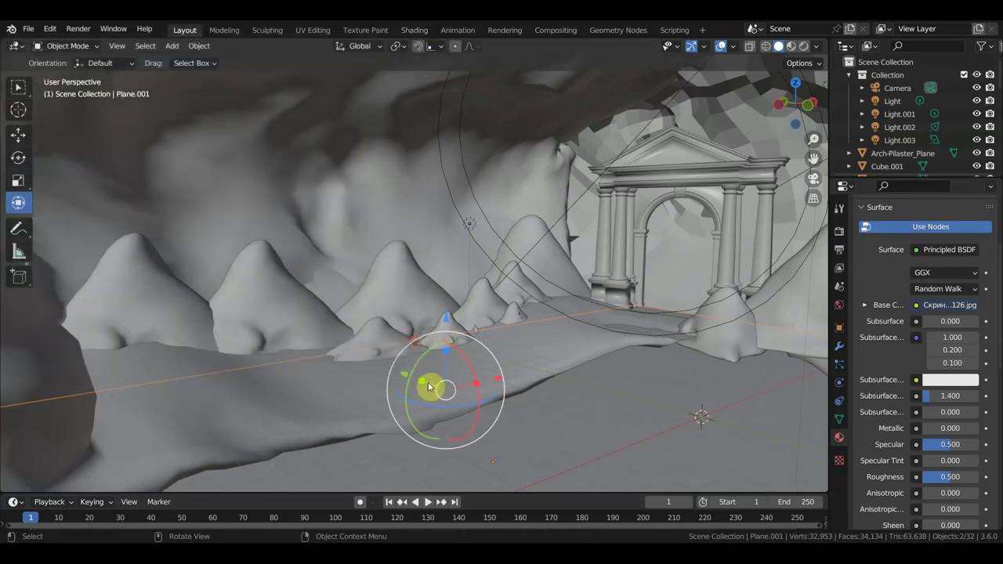
Switch to Select Box and run Object ▸ Scatter Objects via an F3 search for 'sca'.
click(15, 90)
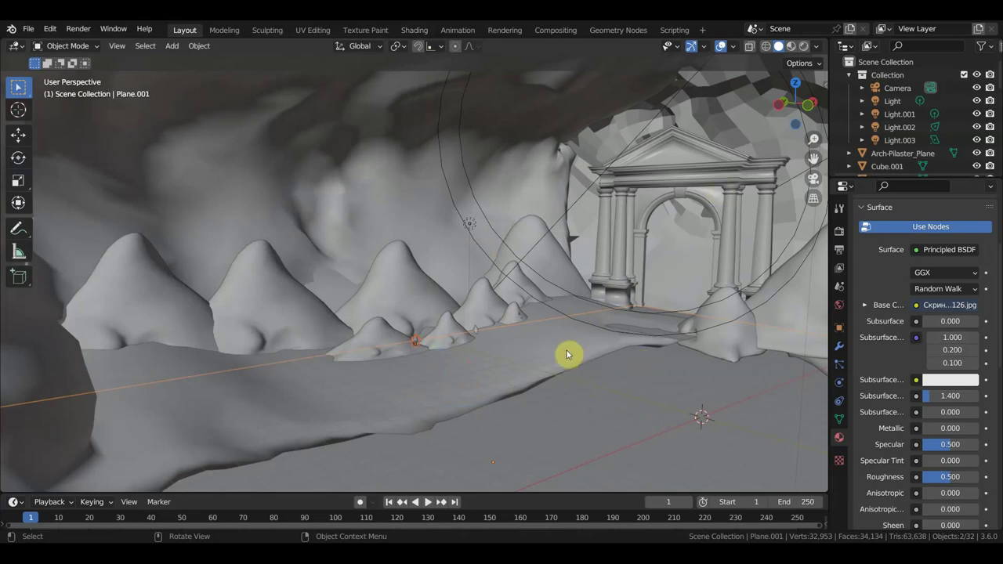
key(F3)
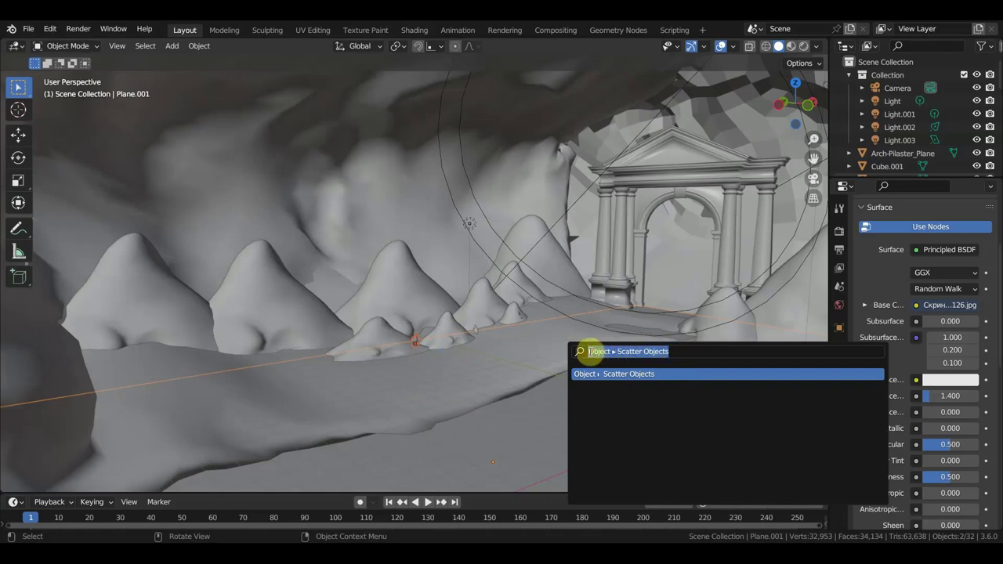
key(BackSpace)
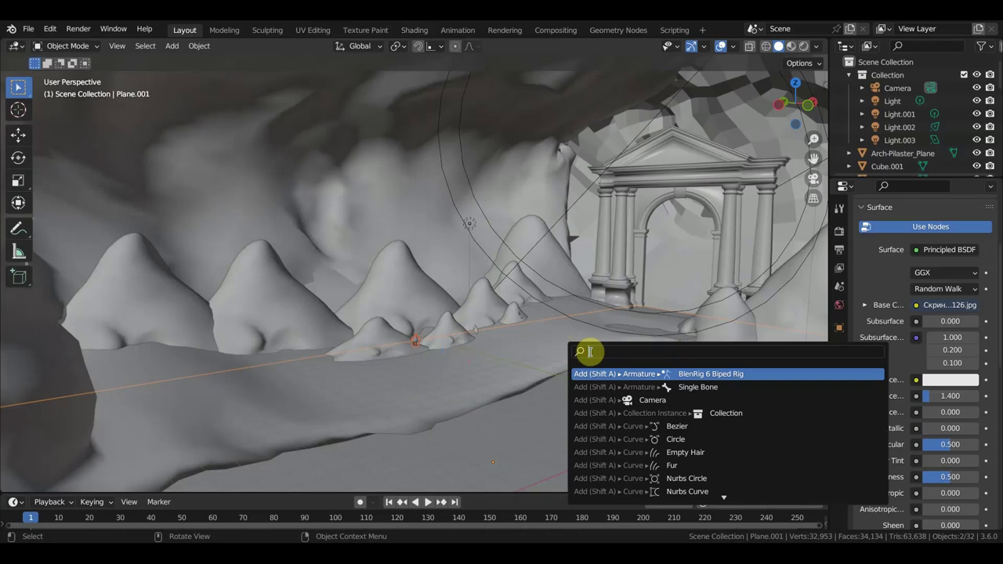
text(sca)
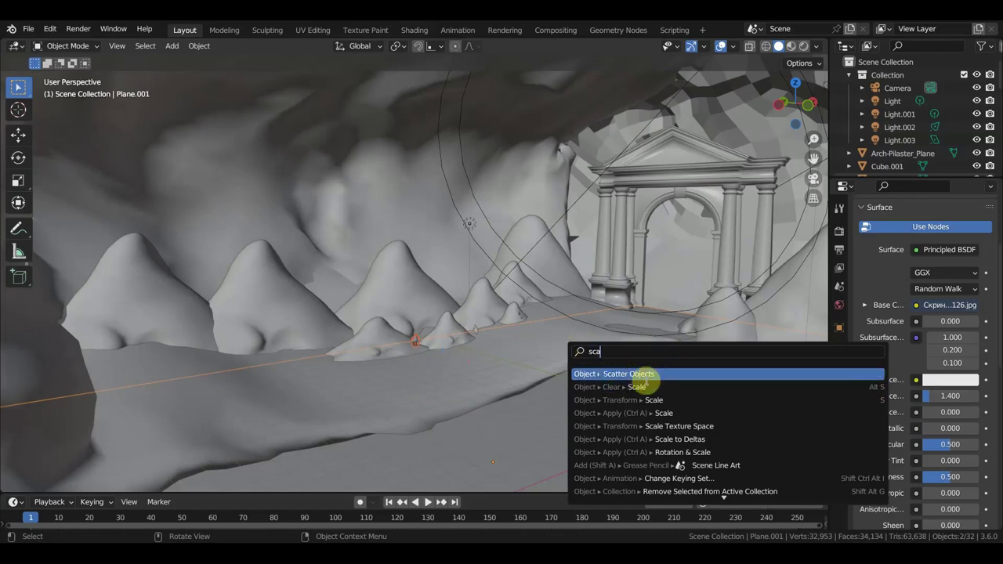
click(646, 375)
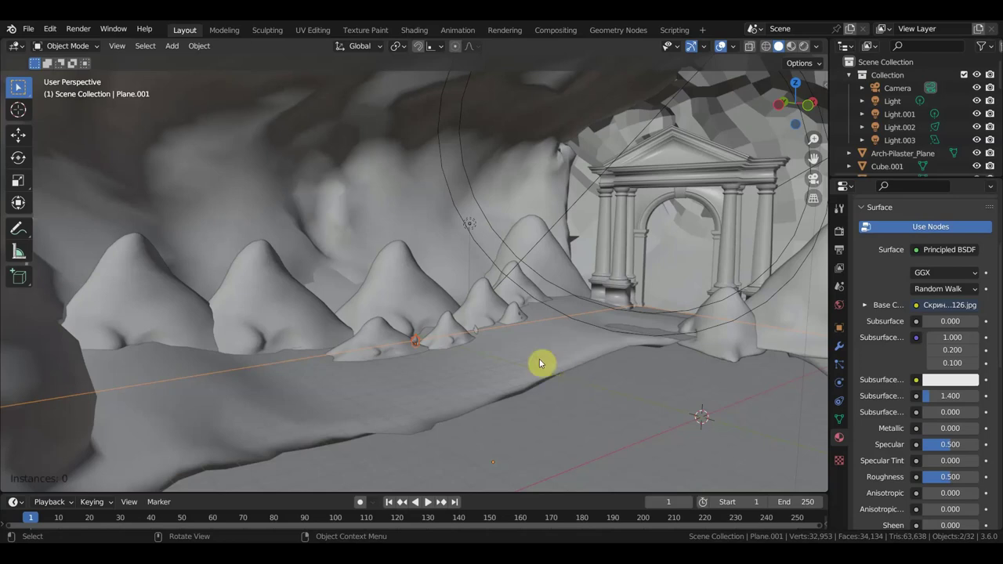
Paint four strokes of instances across the front, left and arch areas of the cave floor.
mouse_move(530, 357)
middle_down()
mouse_move(525, 376)
mouse_move(513, 378)
middle_up()
mouse_move(330, 443)
mouse_down()
mouse_move(375, 363)
mouse_move(404, 339)
mouse_up()
drag(512, 303, 641, 354)
drag(772, 415, 675, 473)
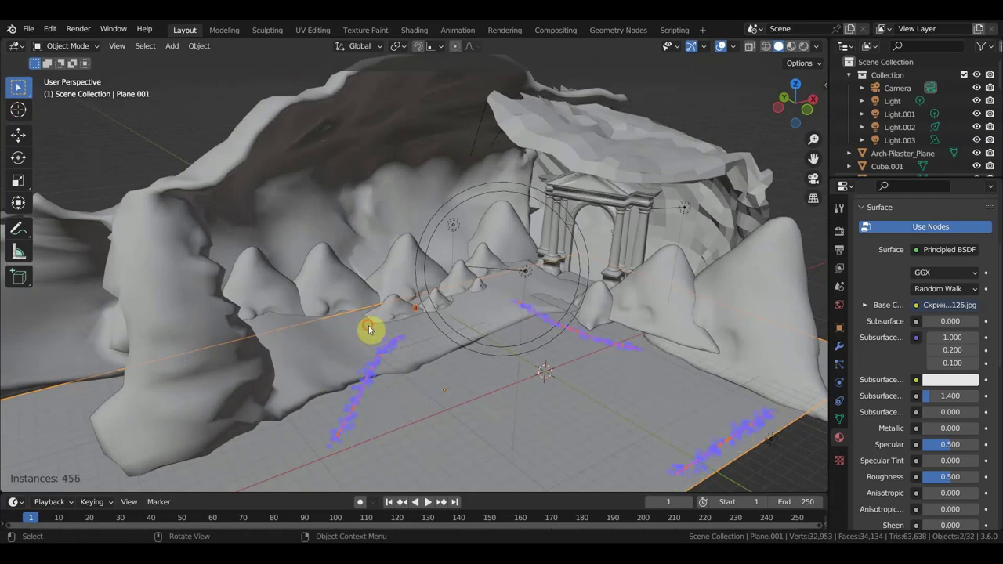
drag(322, 348, 354, 333)
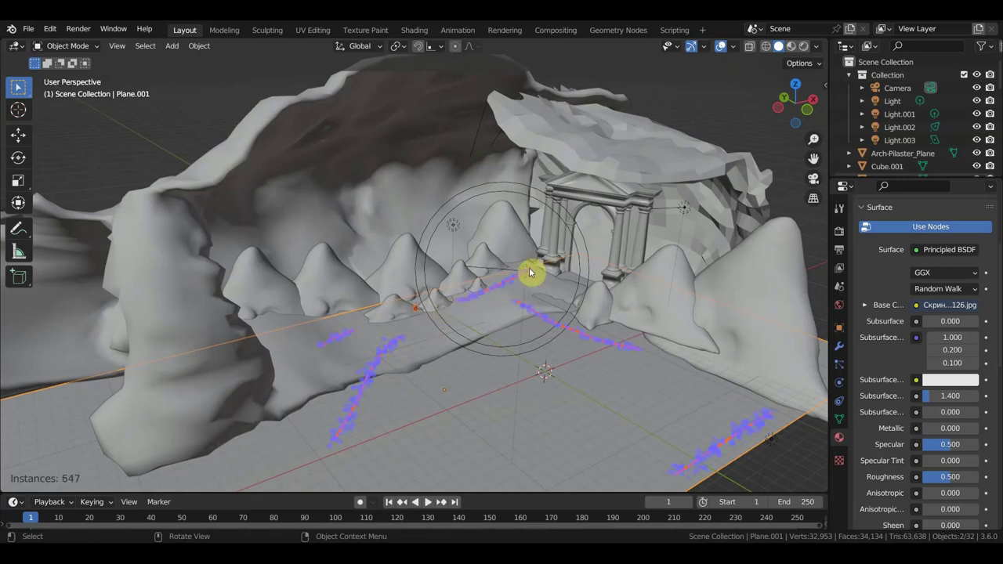
Zoom in on the painted strokes and show the Object Scatter settings in the Tool tab.
scroll(476, 264, up, 3)
middle_drag(473, 324, 420, 307)
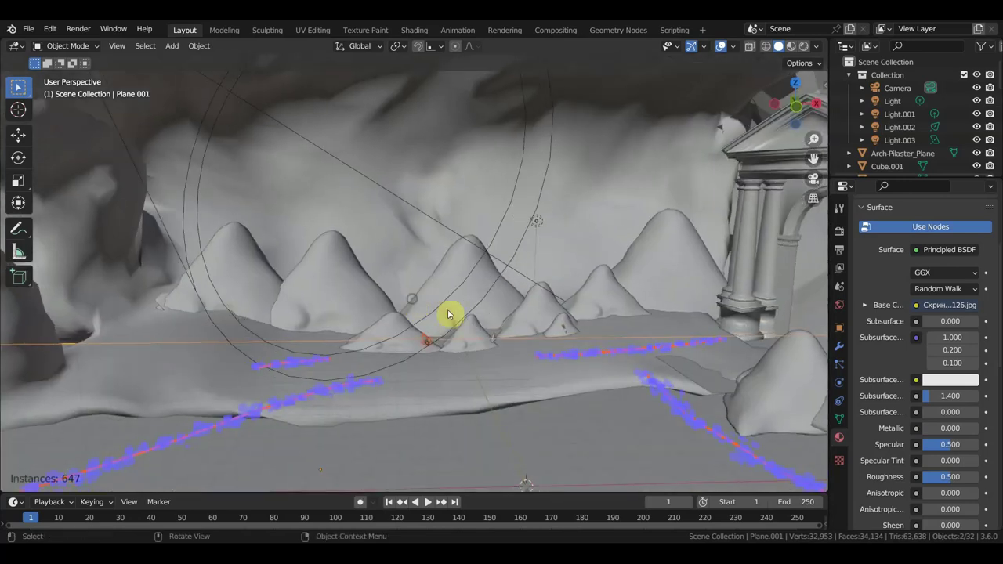
click(839, 208)
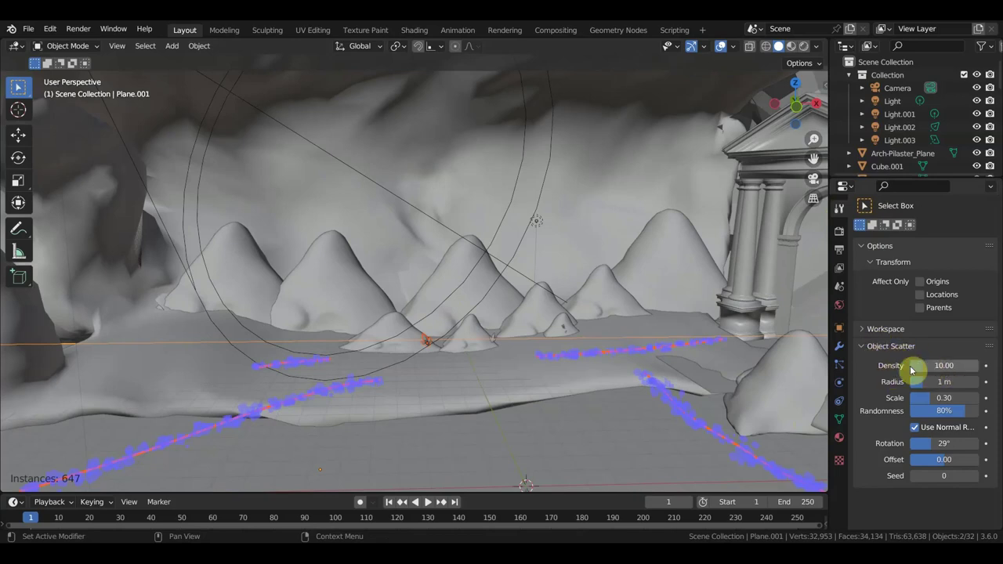
Set Object Scatter density 3.66, radius 2.6 m, scale 0.41 and seed 2, then commit the scatter.
drag(924, 369, 885, 368)
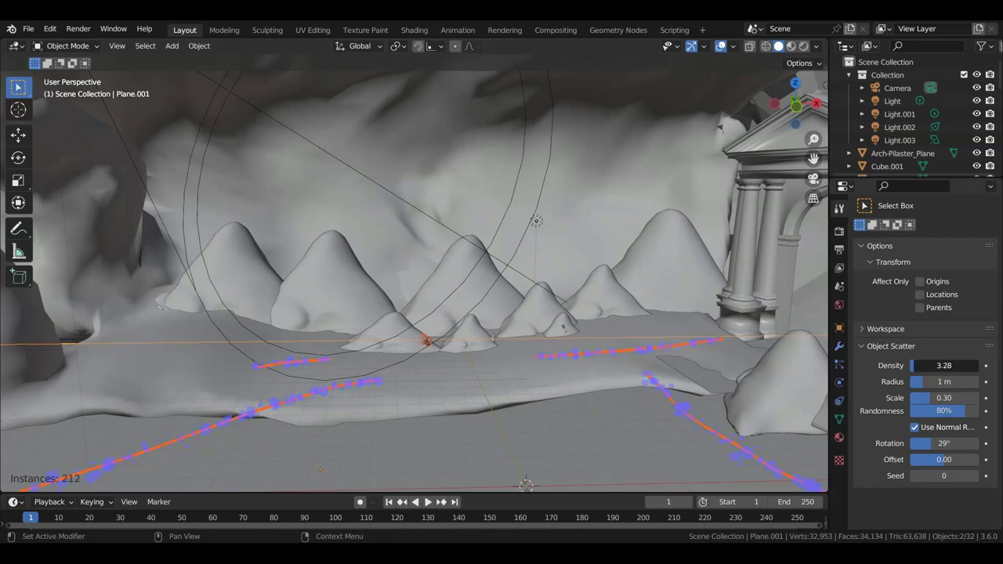
mouse_move(925, 365)
mouse_down()
mouse_move(901, 365)
mouse_move(972, 387)
mouse_move(949, 384)
mouse_up()
middle_drag(580, 406, 593, 429)
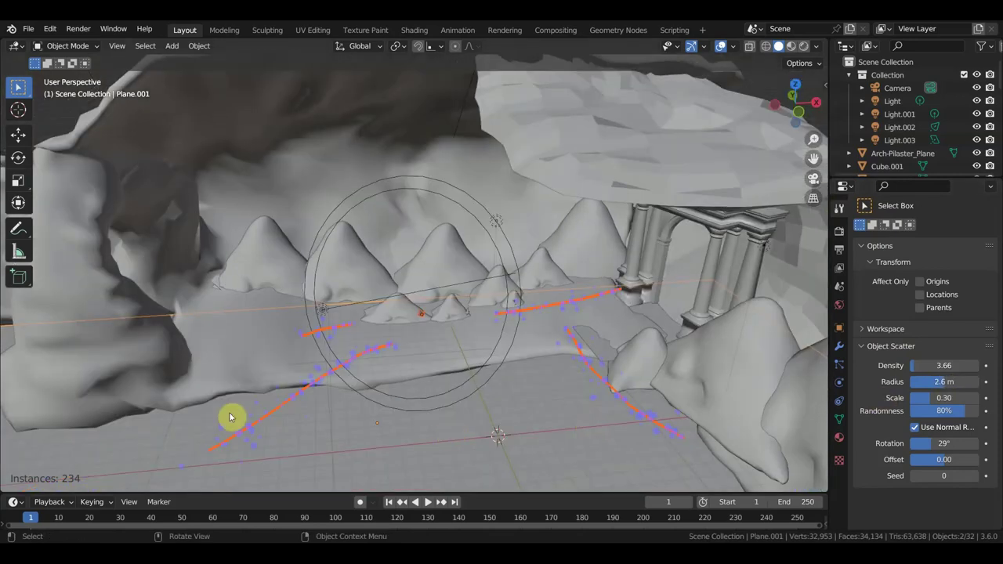
mouse_move(935, 404)
mouse_down()
mouse_move(968, 398)
mouse_move(937, 398)
mouse_up()
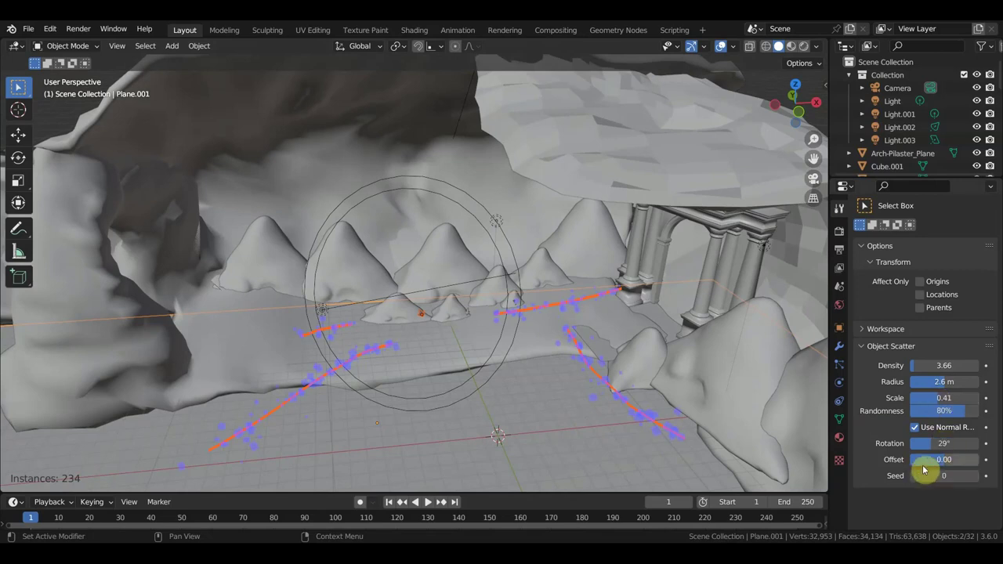
click(976, 477)
click(976, 477)
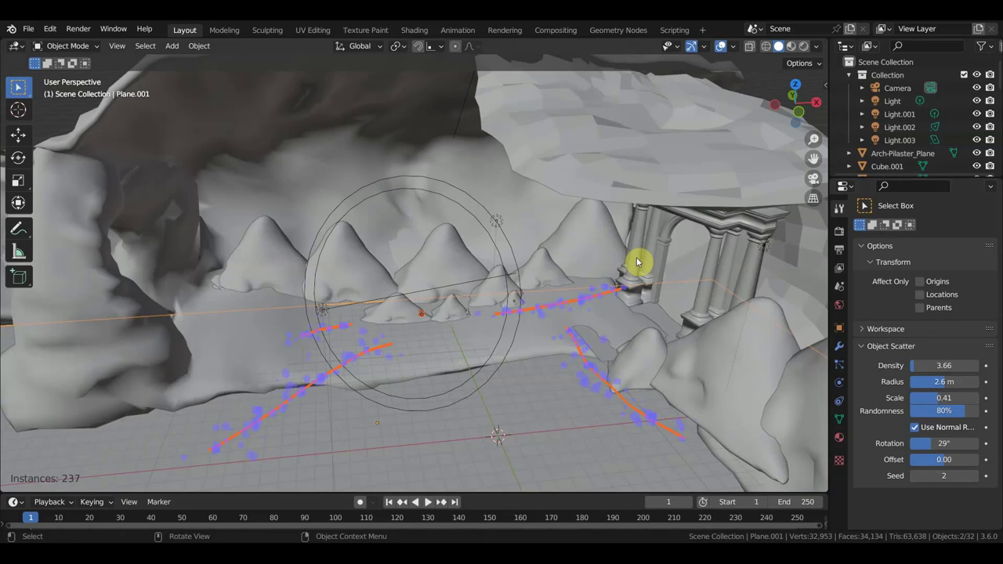
key(Return)
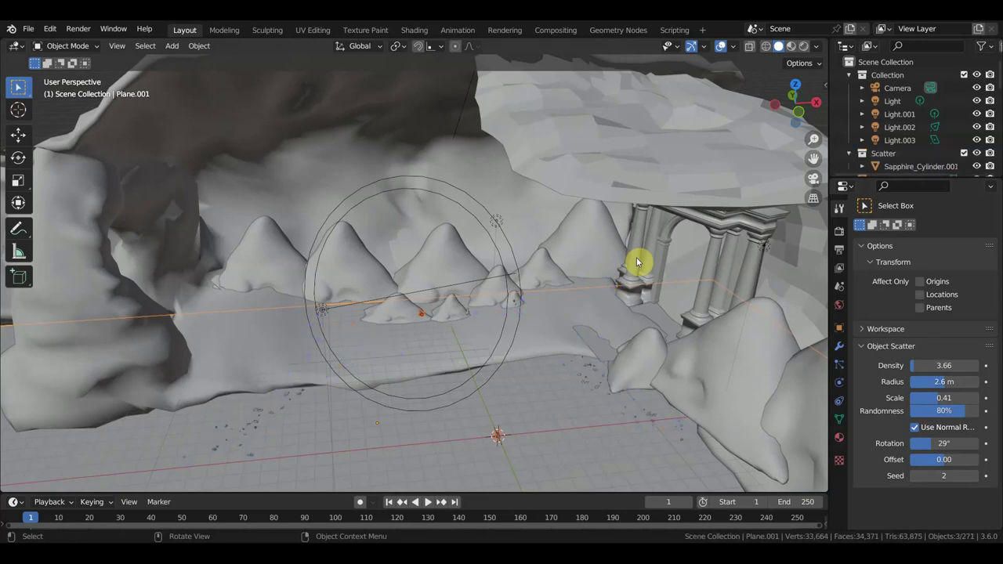
Select the Sapphire_Cylinder.001 duplicator and lower it slightly along Z with the Move tool.
click(261, 412)
middle_drag(308, 388, 324, 352)
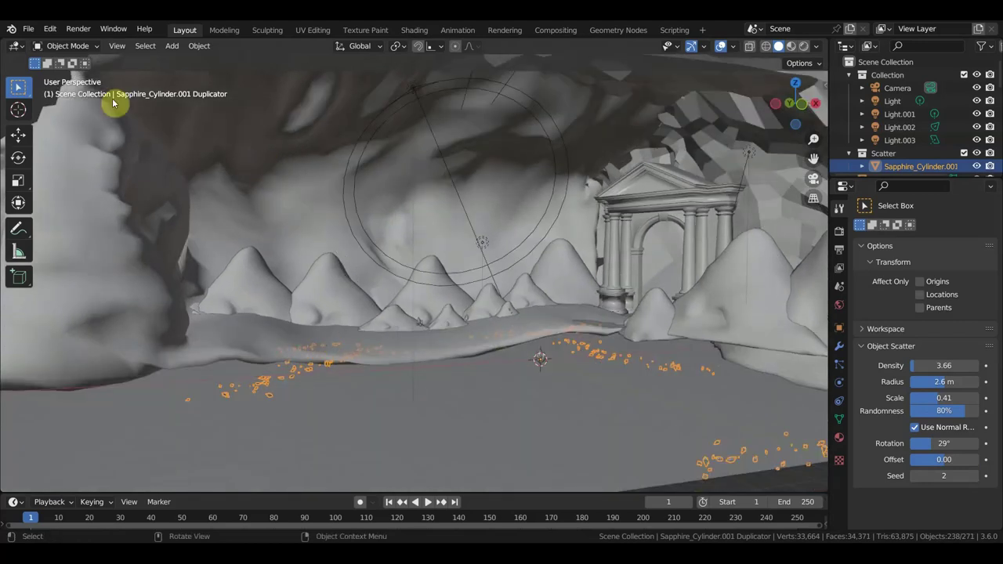
click(20, 138)
drag(540, 303, 544, 314)
Zoom in and raise the crystal duplicator 0.098 m along Z.
scroll(548, 329, up, 2)
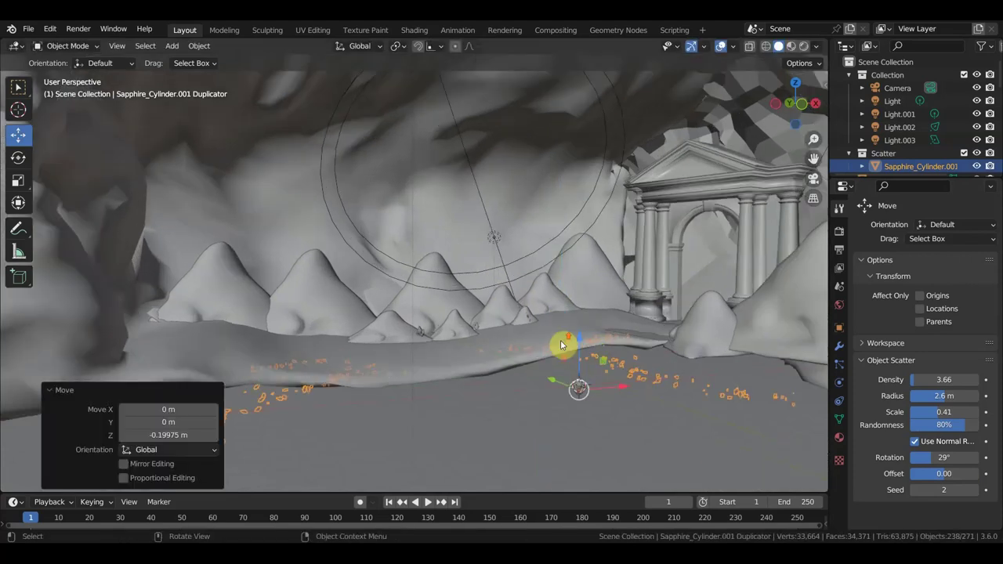
scroll(560, 345, up, 2)
scroll(573, 365, up, 2)
scroll(459, 298, up, 2)
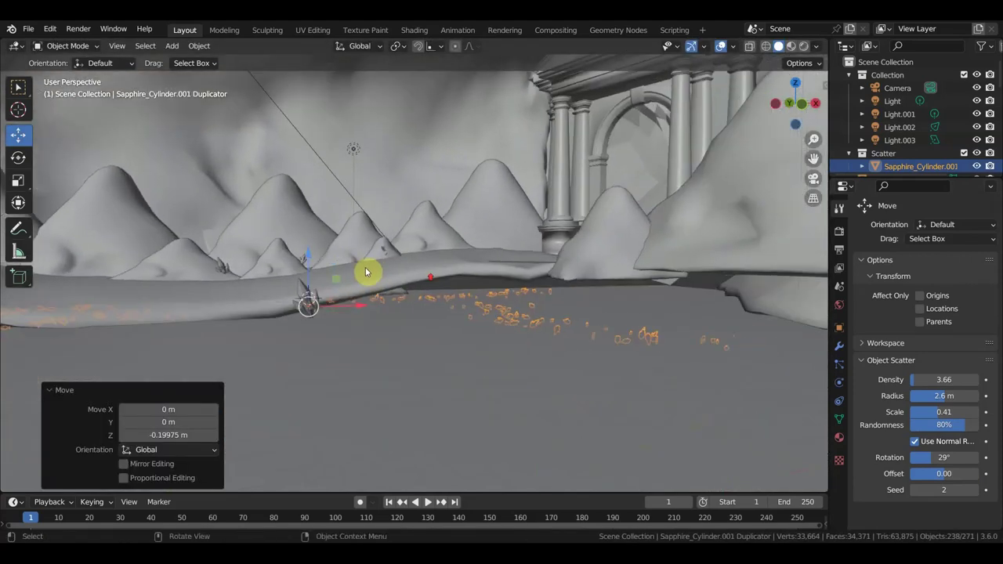
scroll(365, 271, up, 2)
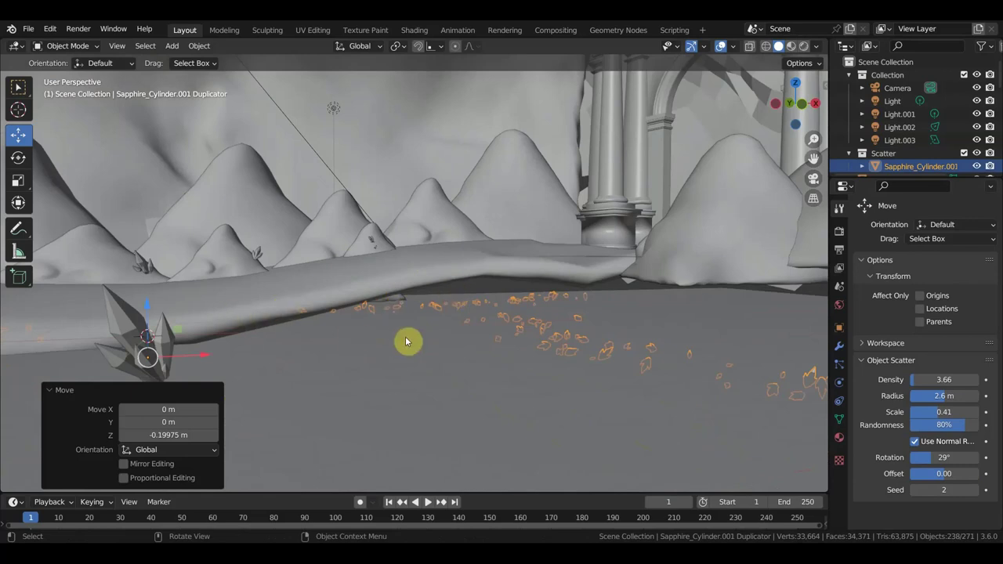
drag(146, 311, 149, 296)
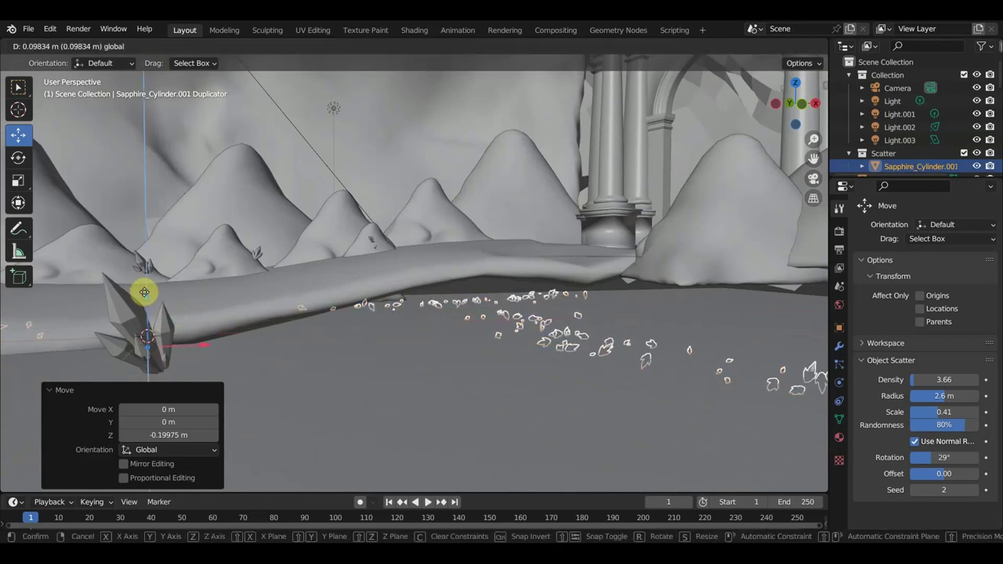
mouse_move(271, 321)
middle_down()
mouse_move(411, 316)
mouse_move(129, 304)
mouse_move(206, 316)
middle_up()
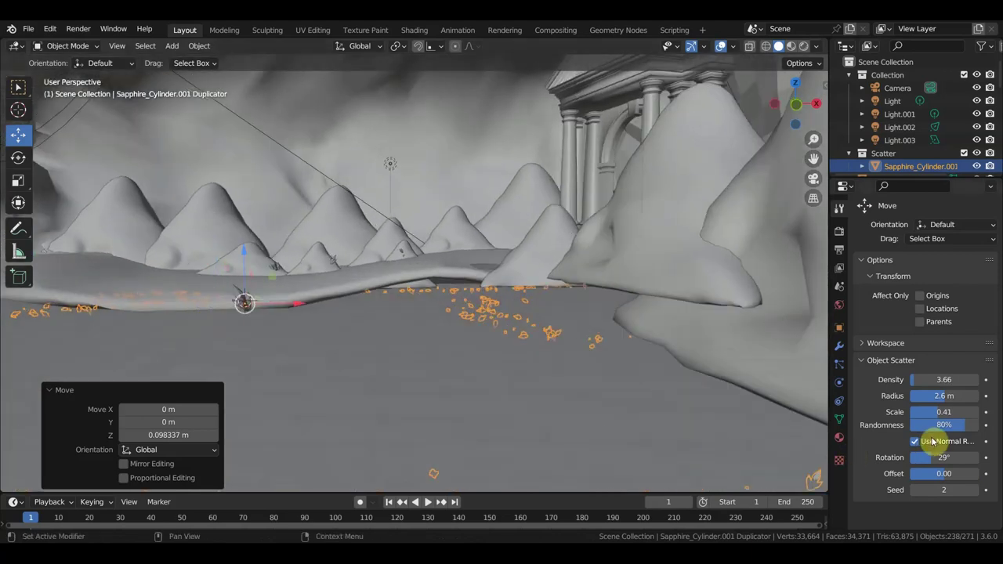
Set the scatter scale to 0.37 and enlarge the crystal duplicator to 1.058.
click(942, 416)
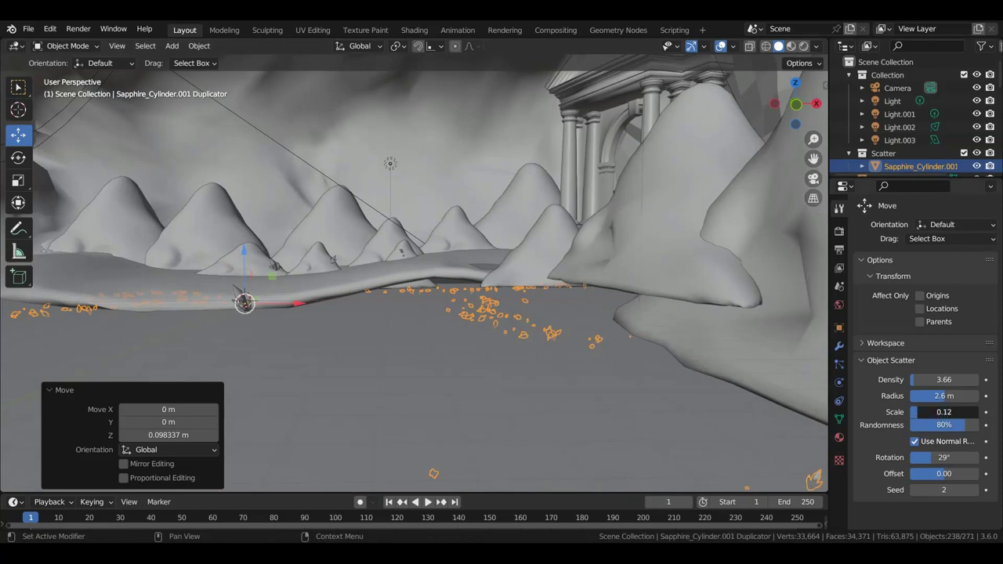
key(Return)
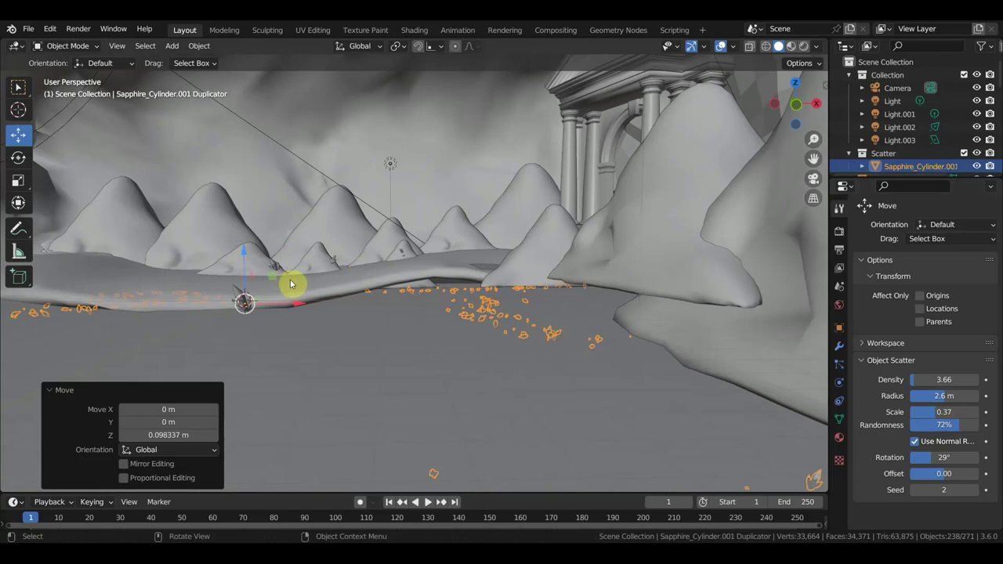
key(s)
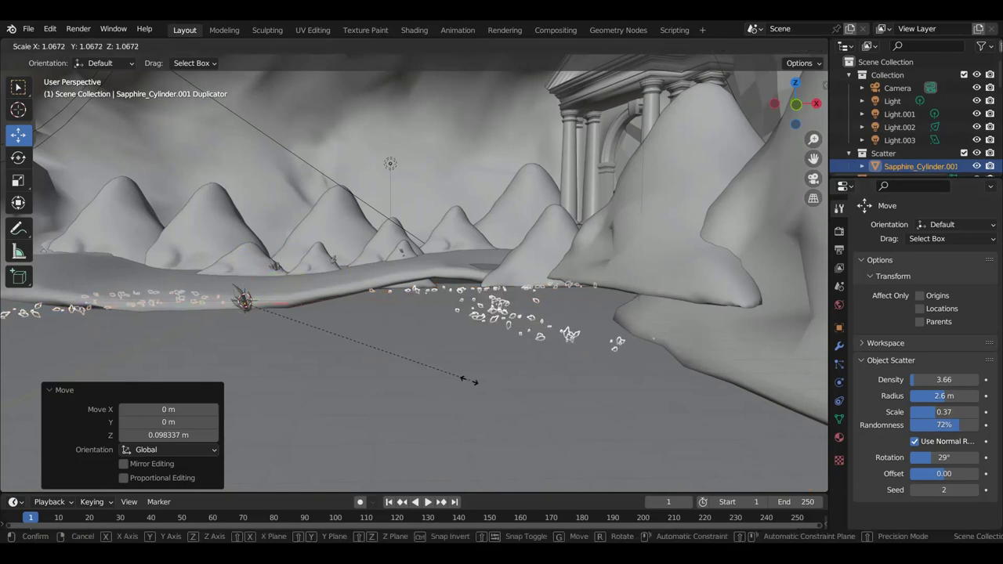
click(469, 385)
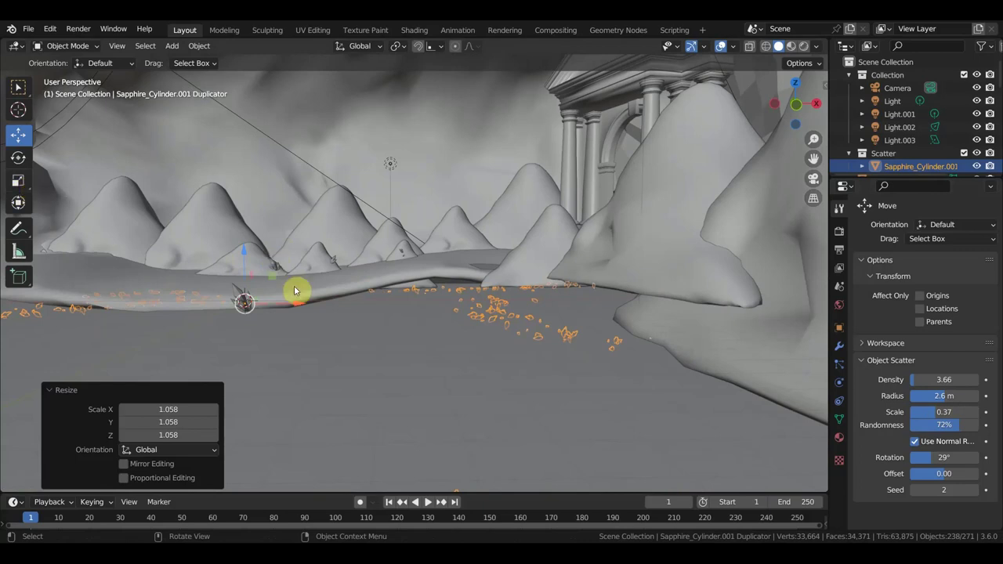
middle_drag(328, 322, 318, 318)
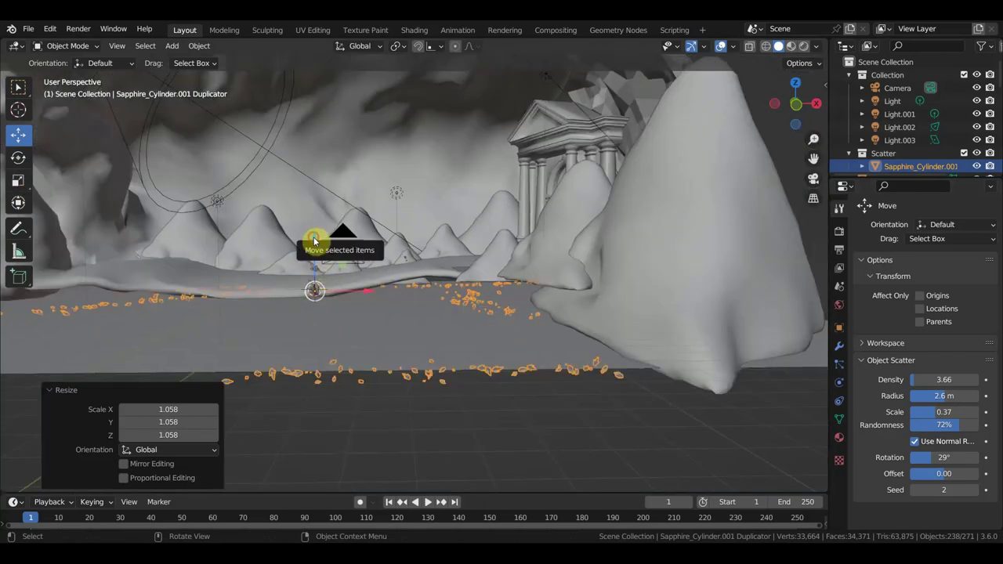
Move the duplicator up about 0.84 m along Z, then lower it about 0.52 m.
key(g)
key(z)
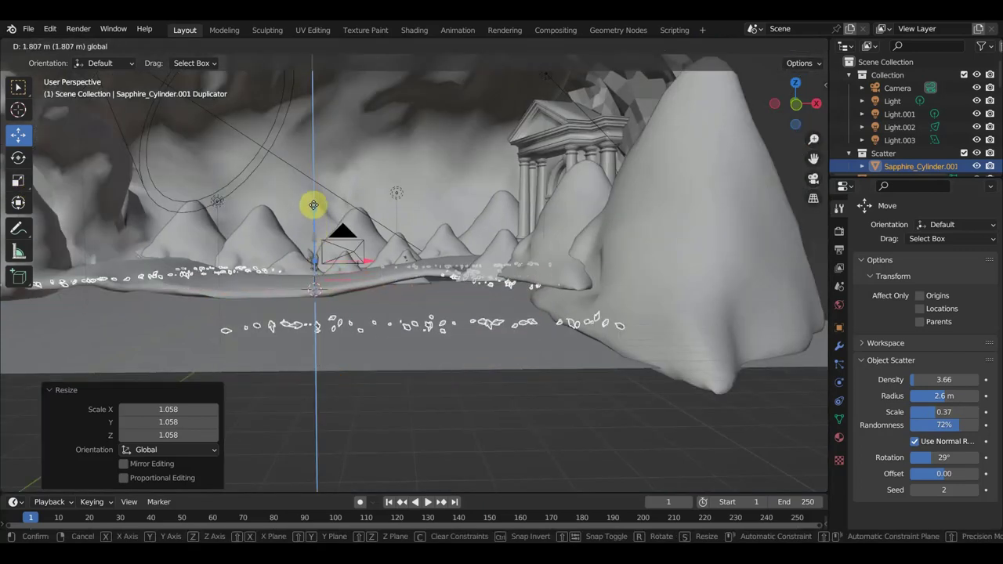
click(313, 222)
middle_drag(375, 273, 423, 349)
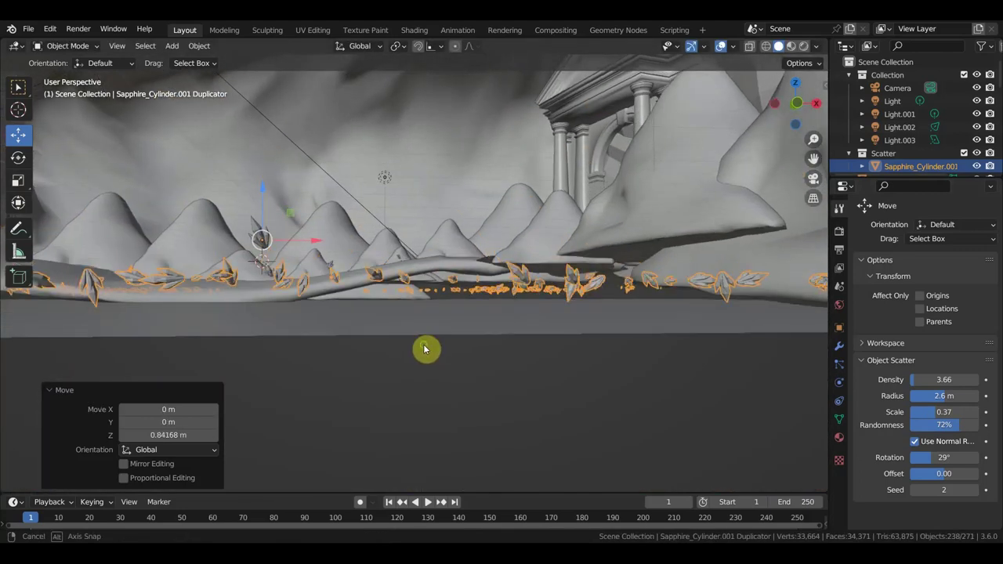
drag(261, 192, 261, 206)
middle_drag(271, 212, 357, 262)
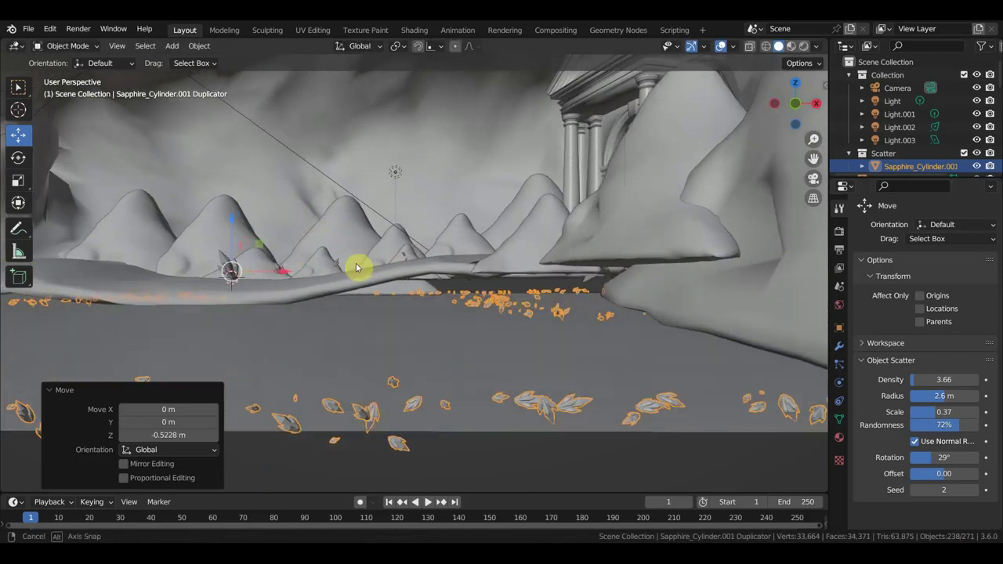
mouse_move(480, 291)
middle_down()
mouse_move(532, 332)
mouse_move(483, 289)
middle_up()
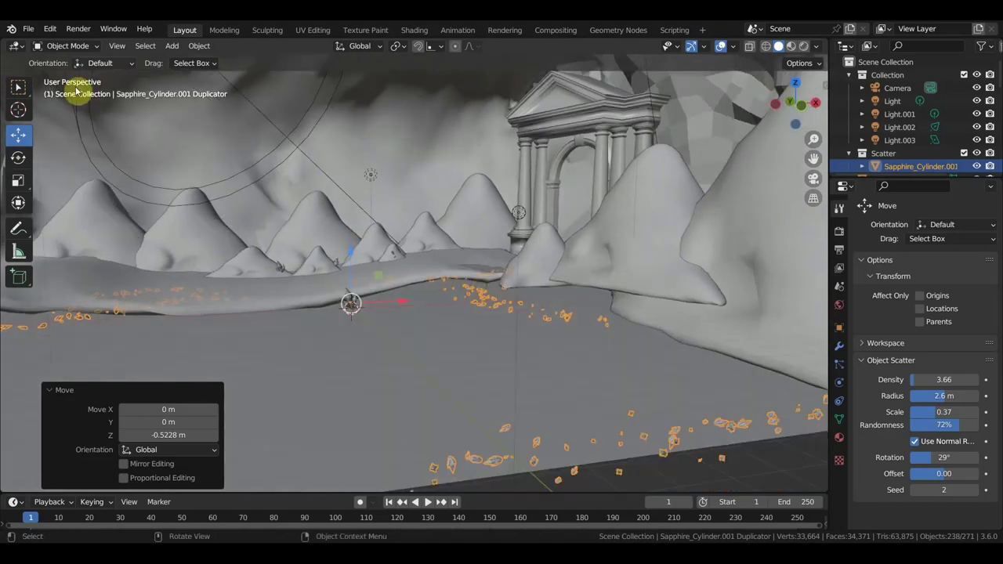
Switch the crystal duplicator into Edit Mode.
click(63, 46)
click(67, 72)
mouse_move(110, 101)
middle_down()
mouse_move(325, 228)
mouse_move(352, 284)
mouse_move(390, 296)
middle_up()
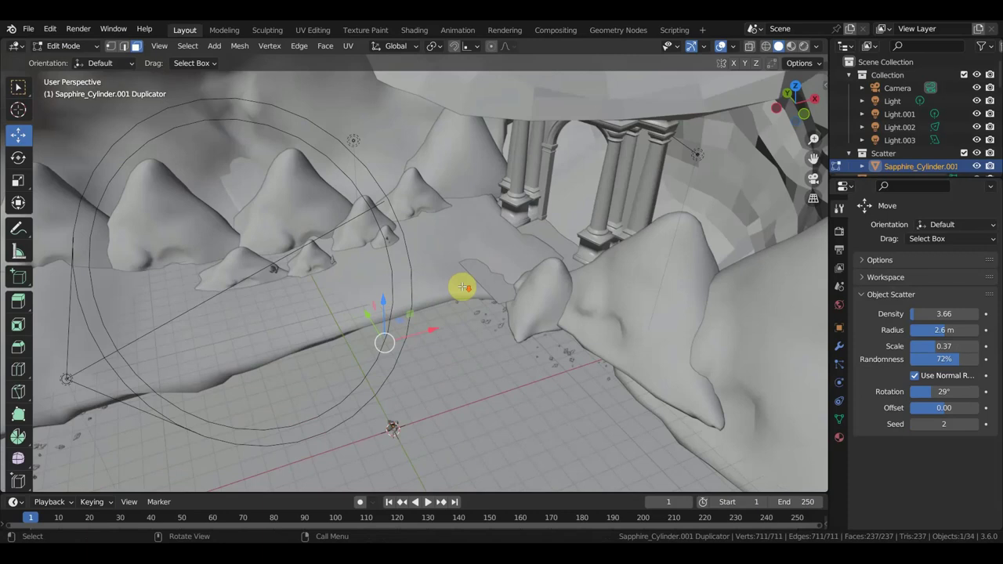
Hide Camera, Light, Light.001, Light.002 and Light.003 from the viewport.
middle_drag(462, 287, 466, 290)
click(977, 87)
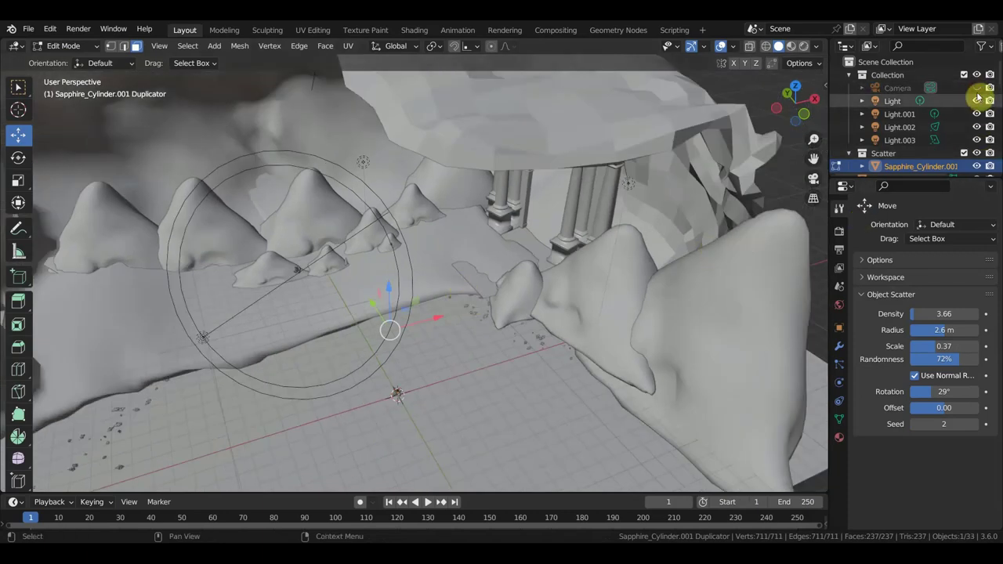
click(977, 101)
click(977, 114)
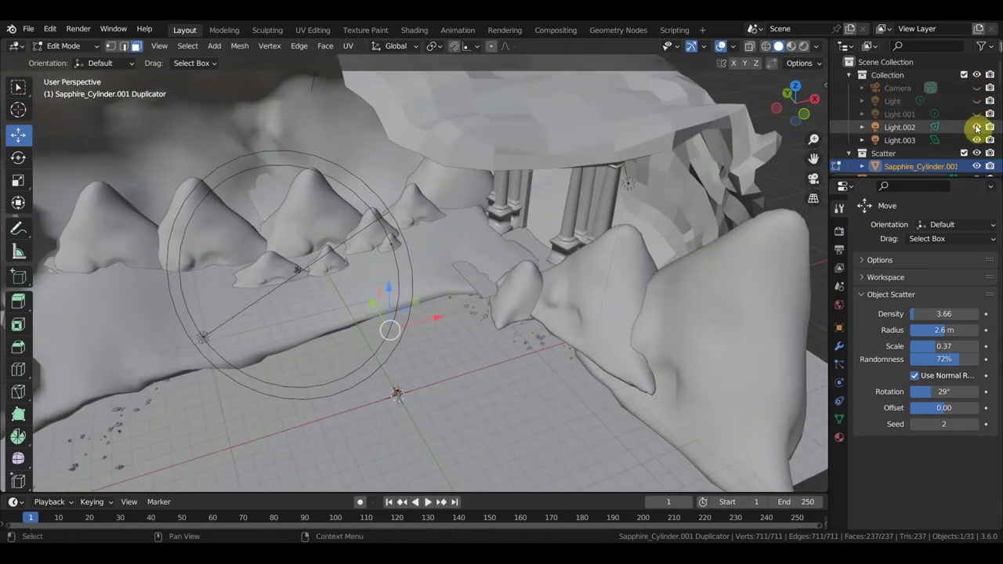
click(976, 127)
click(976, 139)
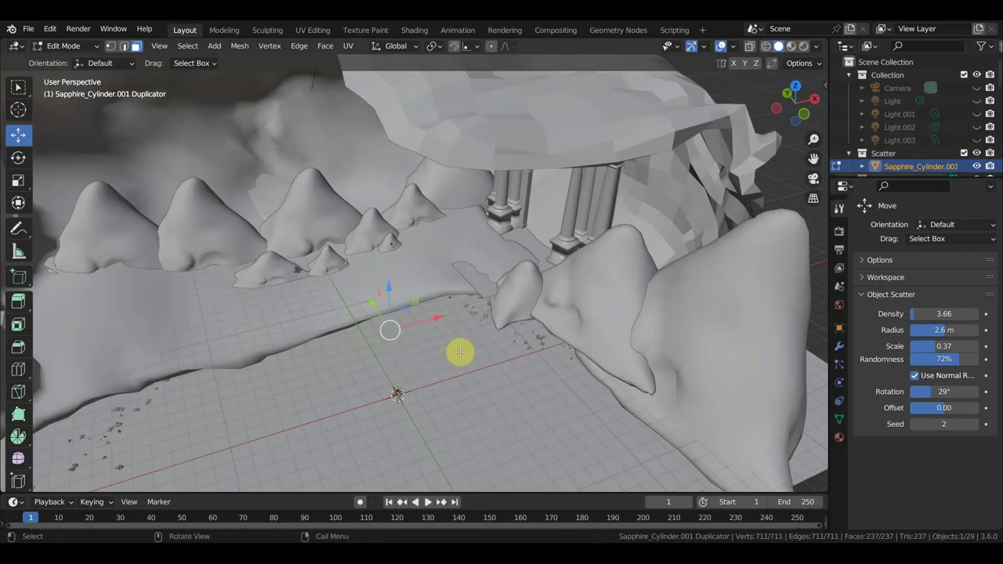
Try circle-selecting on the duplicator mesh, then deselect all of its vertices.
key(c)
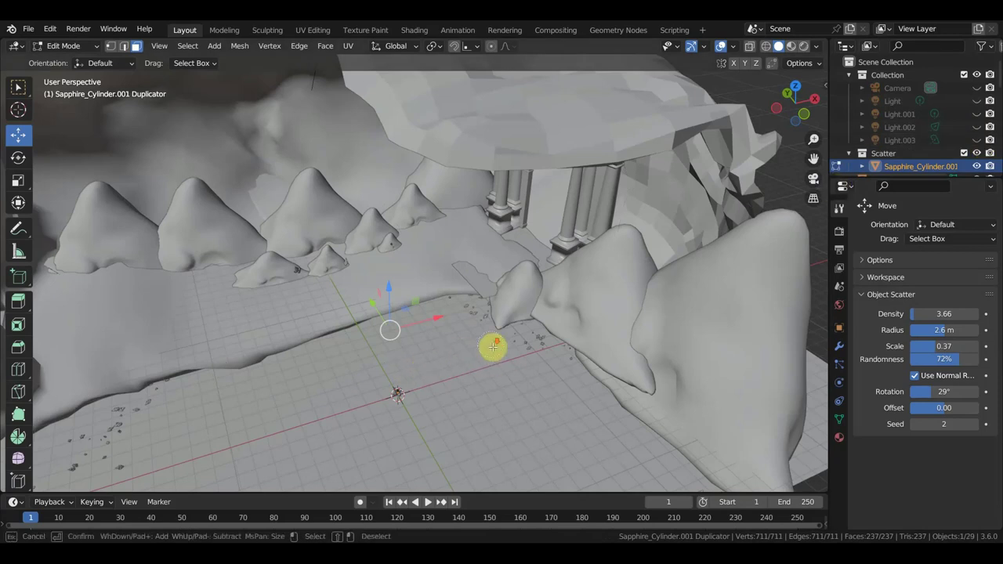
scroll(489, 343, down, 3)
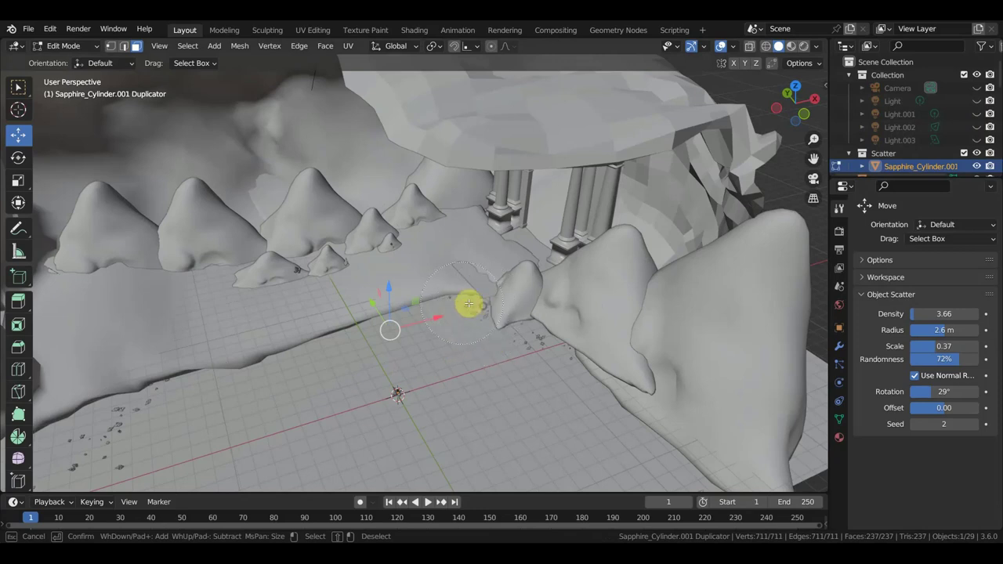
scroll(535, 350, up, 2)
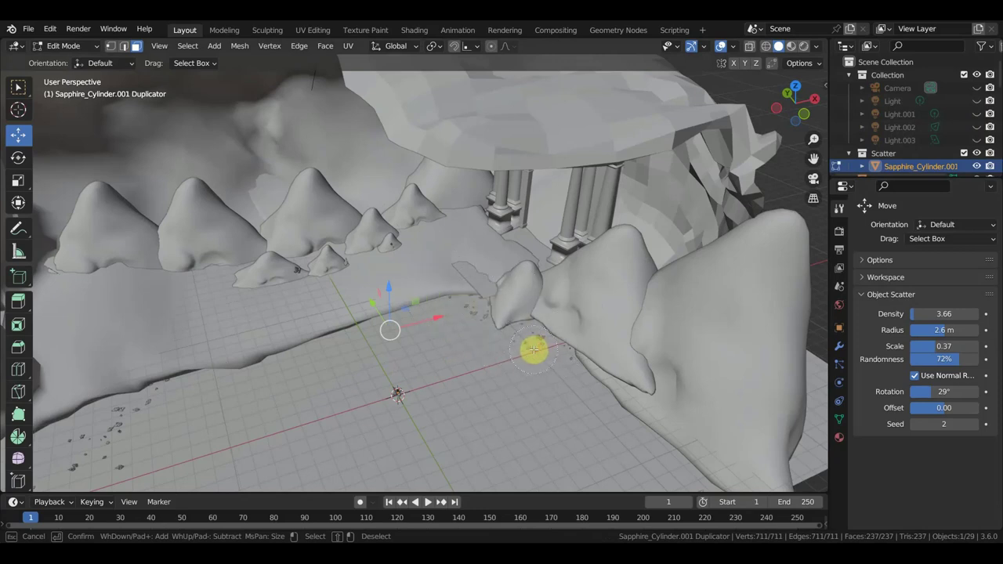
key(Escape)
scroll(462, 358, up, 5)
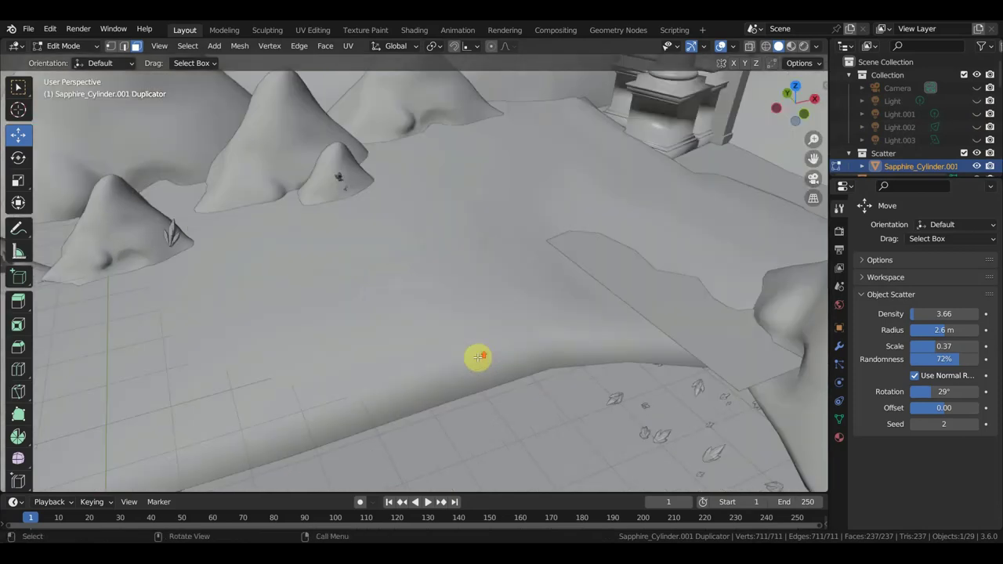
scroll(554, 345, down, 3)
scroll(537, 336, down, 1)
scroll(533, 327, down, 3)
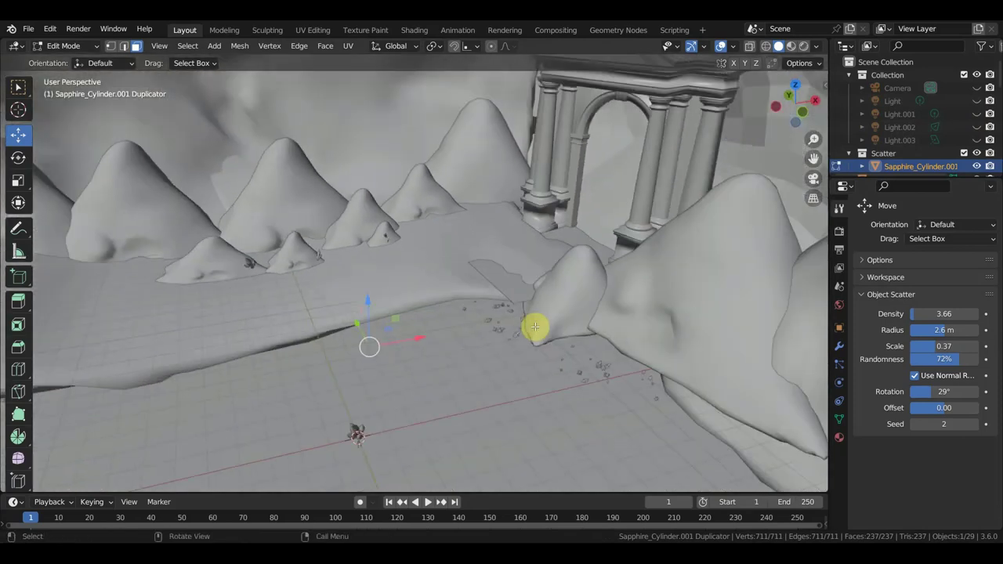
scroll(538, 329, down, 2)
scroll(471, 362, up, 1)
click(370, 395)
Turn toward the scattered crystals and start switching out of Edit Mode.
mouse_move(502, 325)
middle_down()
mouse_move(471, 321)
mouse_move(530, 282)
middle_up()
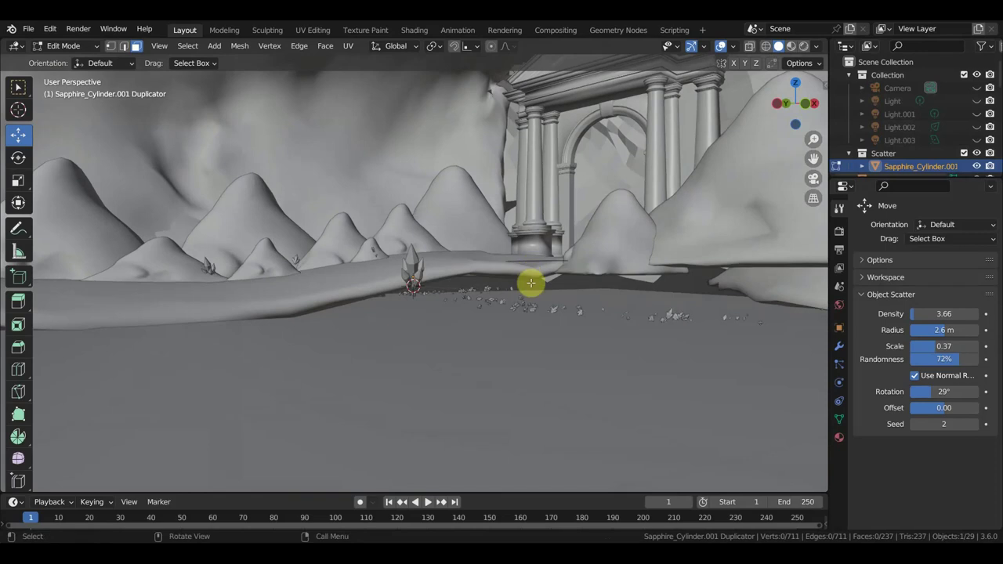
scroll(525, 298, up, 3)
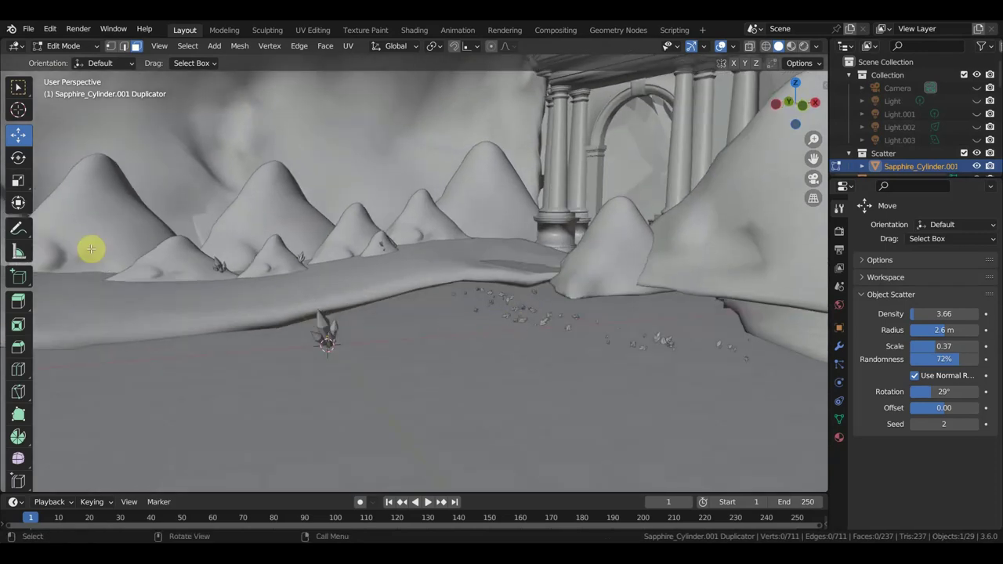
click(63, 46)
Return to Object Mode, select the small crystal copy, delete it, then undo the deletion.
click(71, 61)
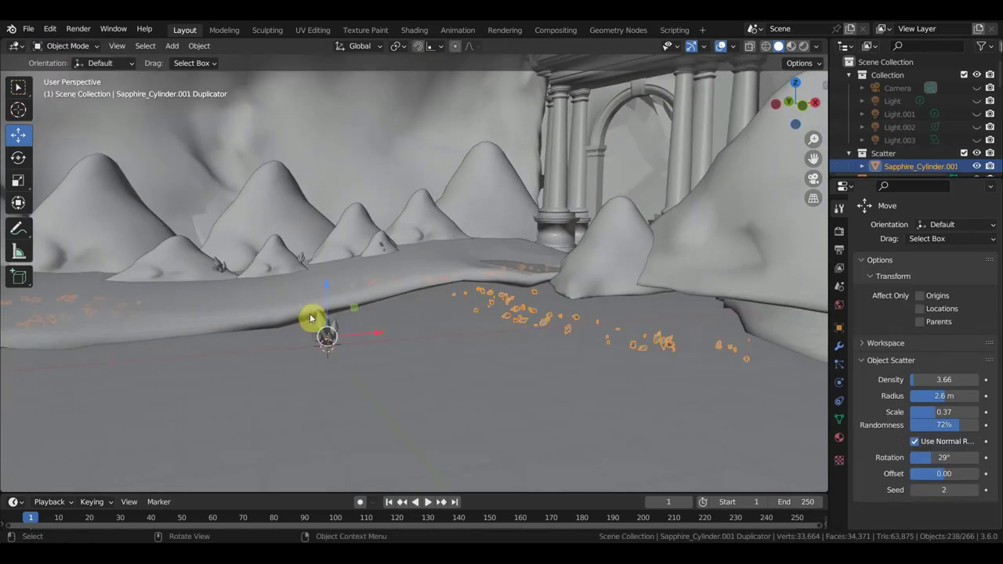
click(324, 325)
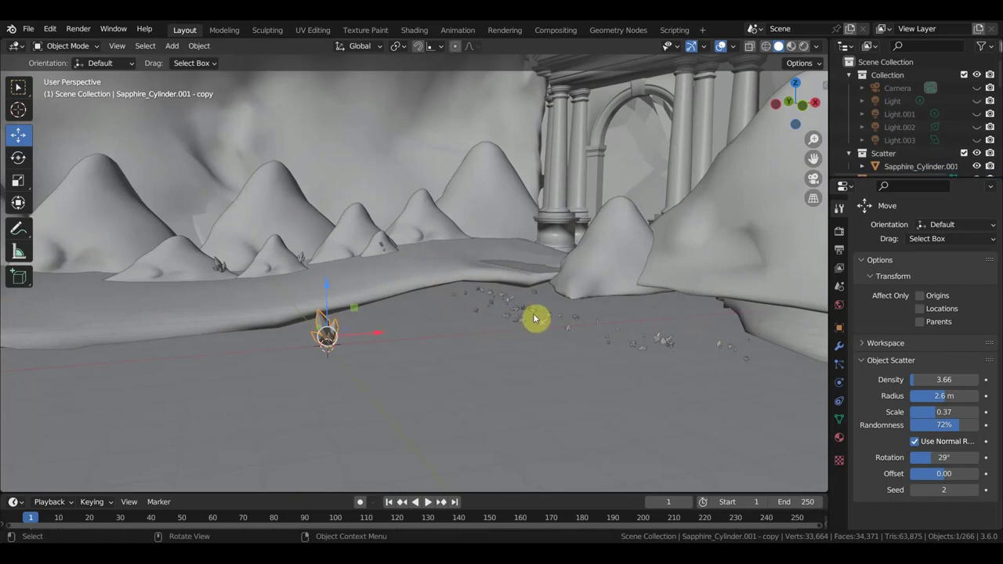
click(517, 322)
click(321, 325)
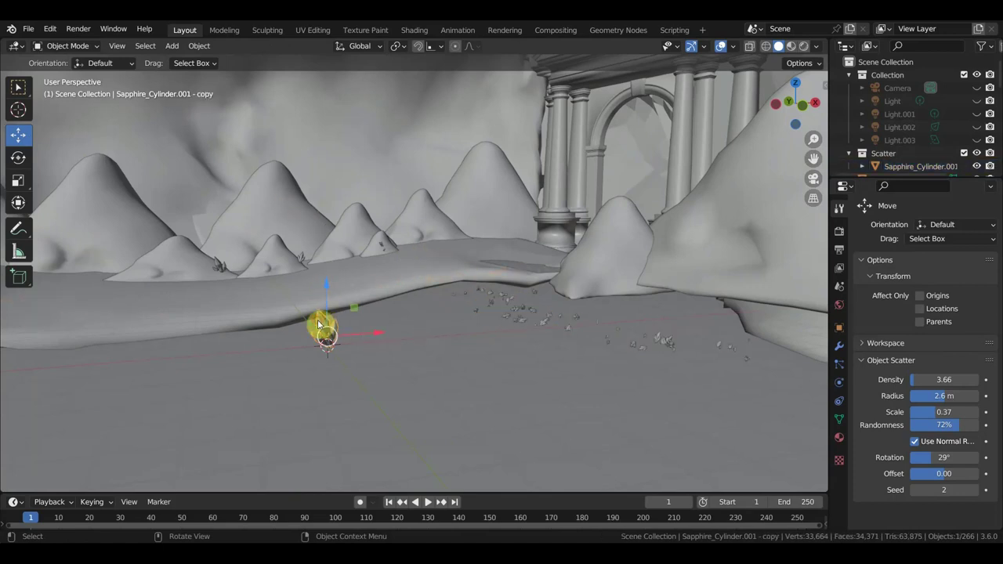
key(Delete)
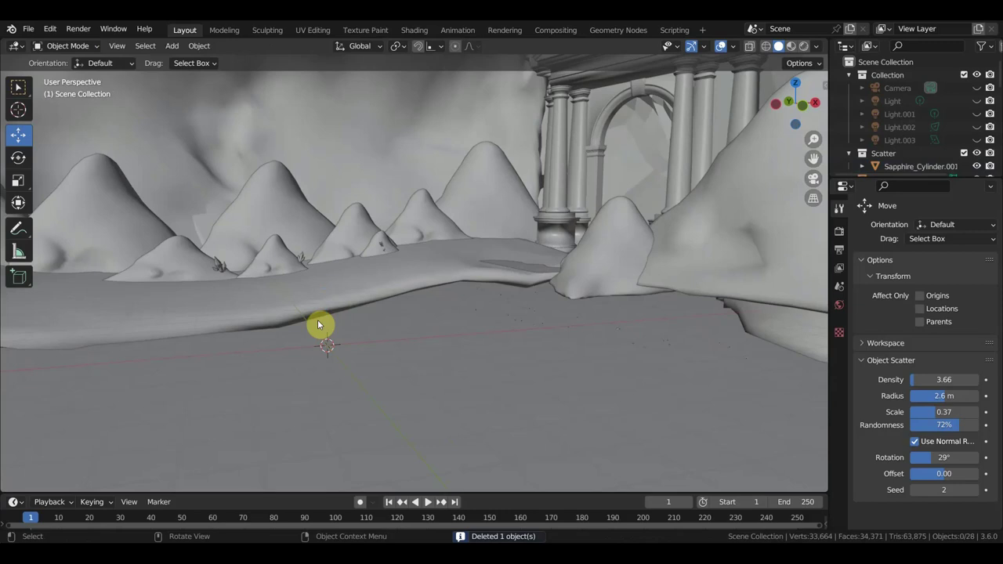
key(ctrl+z)
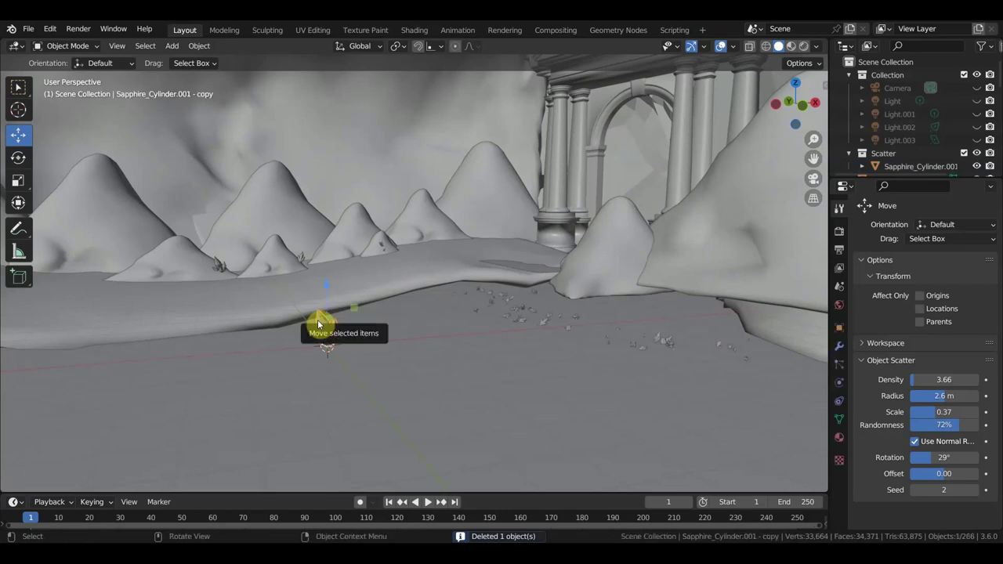
Scale the crystal copy to 1.353 and move it 1.0603 m along Y.
key(s)
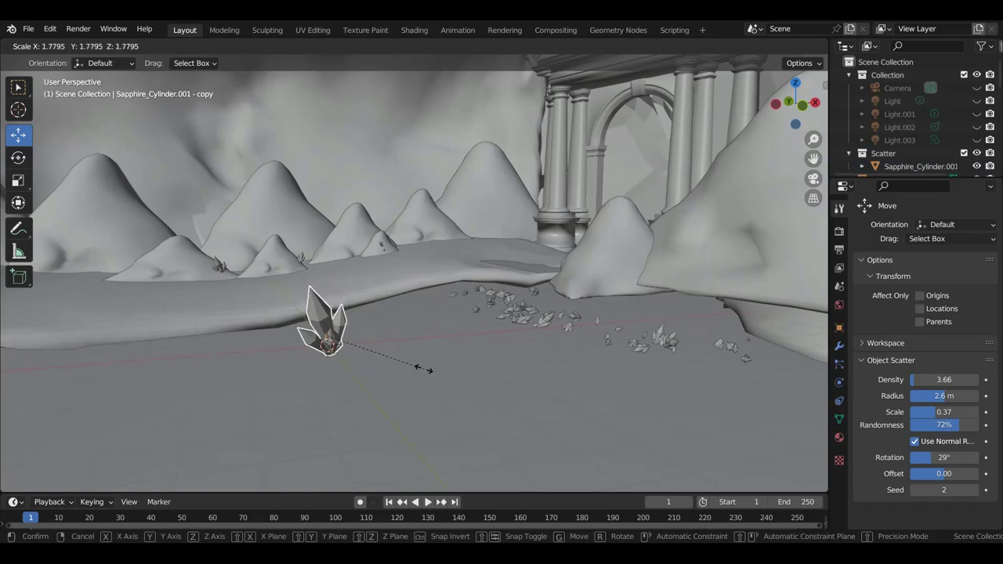
click(402, 369)
mouse_move(405, 373)
middle_down()
mouse_move(424, 378)
mouse_move(403, 369)
mouse_move(541, 320)
mouse_move(562, 345)
mouse_move(622, 342)
mouse_move(641, 353)
mouse_move(619, 345)
middle_up()
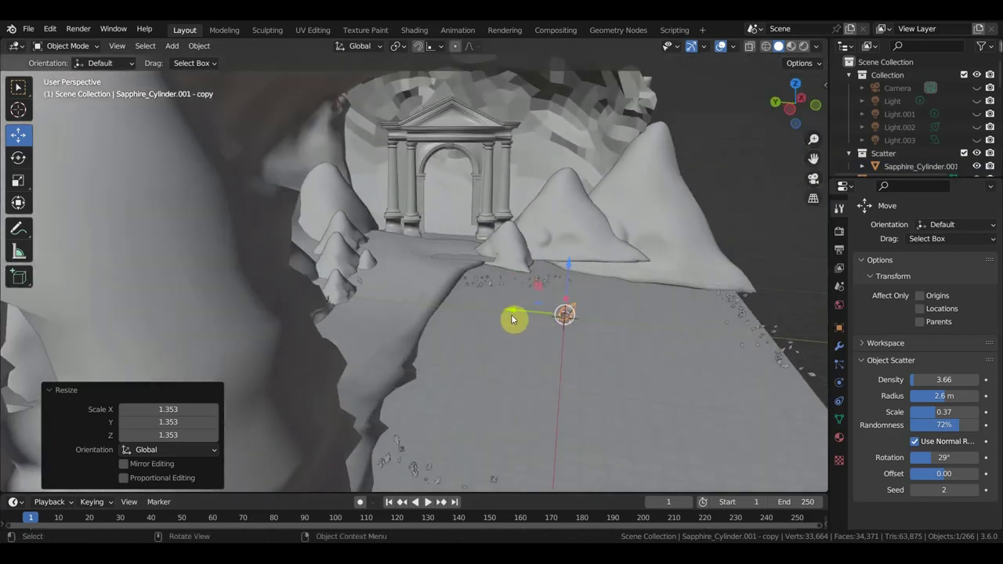
key(g)
key(y)
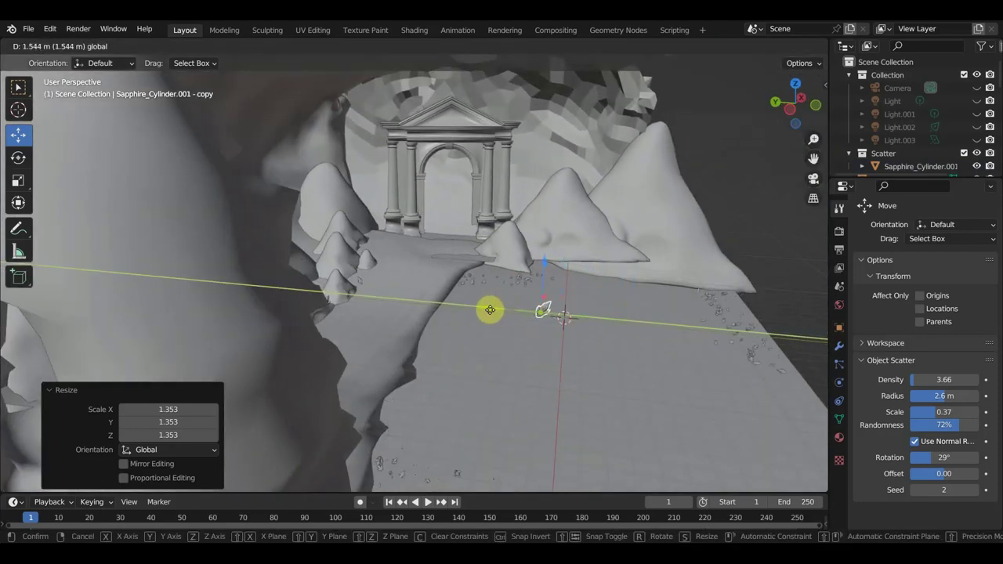
click(495, 311)
mouse_move(495, 311)
middle_down()
mouse_move(497, 327)
mouse_move(413, 321)
middle_up()
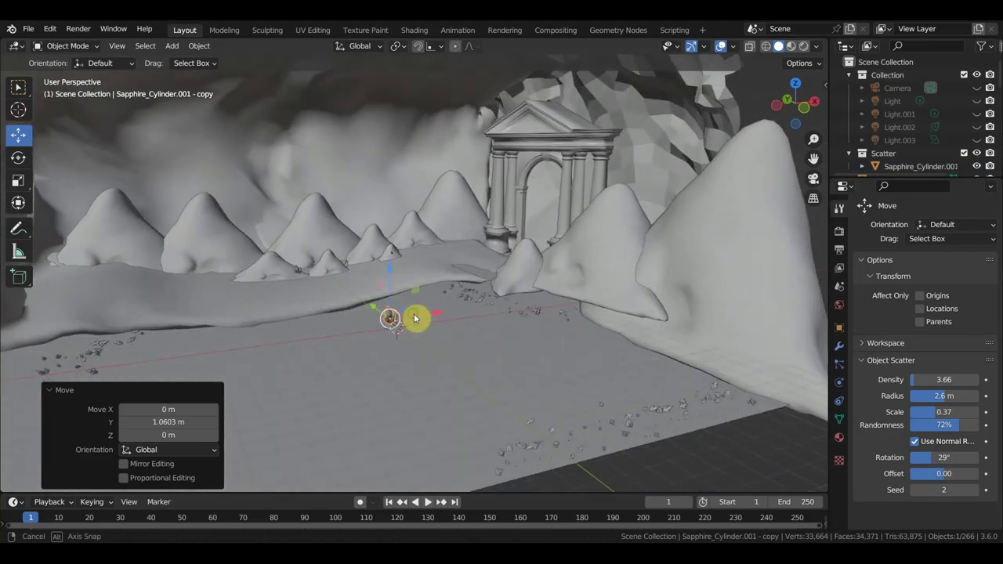
Delete the enlarged crystal copy along with its scattered crystals.
scroll(446, 327, up, 1)
scroll(445, 328, up, 2)
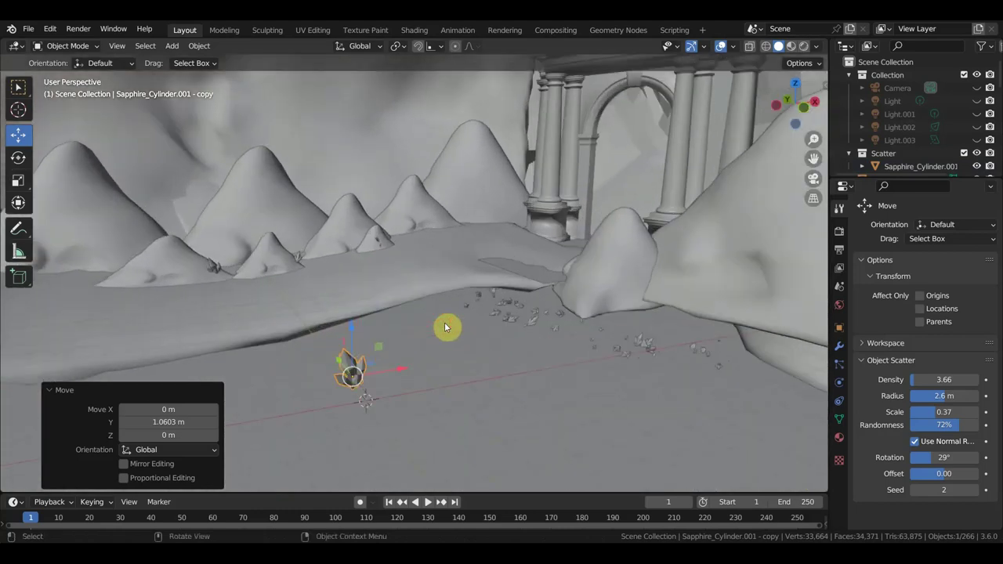
scroll(445, 328, up, 2)
scroll(442, 328, up, 1)
mouse_move(439, 327)
middle_down()
mouse_move(400, 311)
mouse_move(295, 339)
mouse_move(380, 351)
mouse_move(412, 380)
mouse_move(412, 366)
mouse_move(437, 378)
mouse_move(392, 358)
middle_up()
key(Delete)
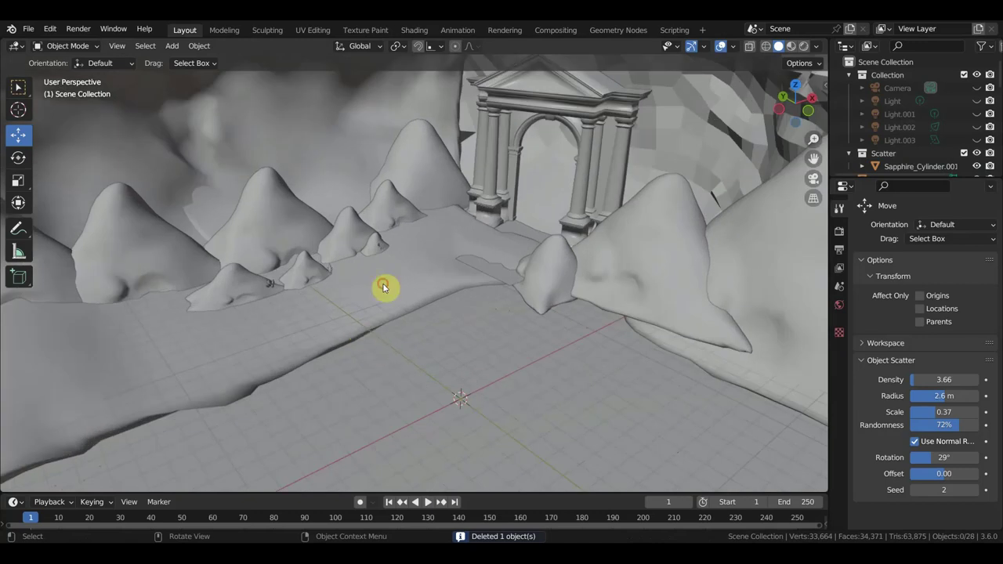
Select the crystal then the cave, run Scatter Objects, and paint two strokes along the middle and left mounds.
click(383, 287)
middle_drag(386, 280, 293, 226)
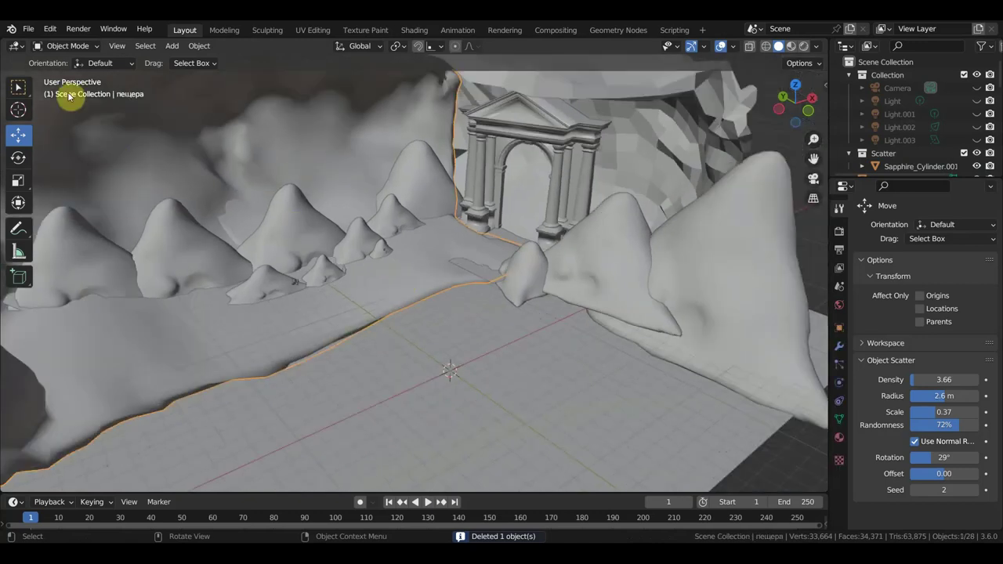
click(294, 284)
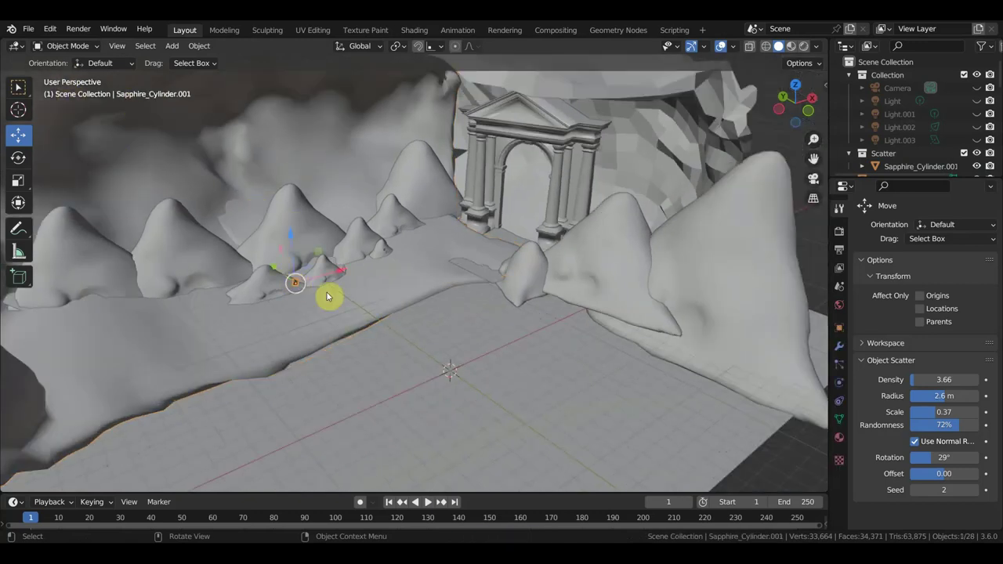
click(407, 269)
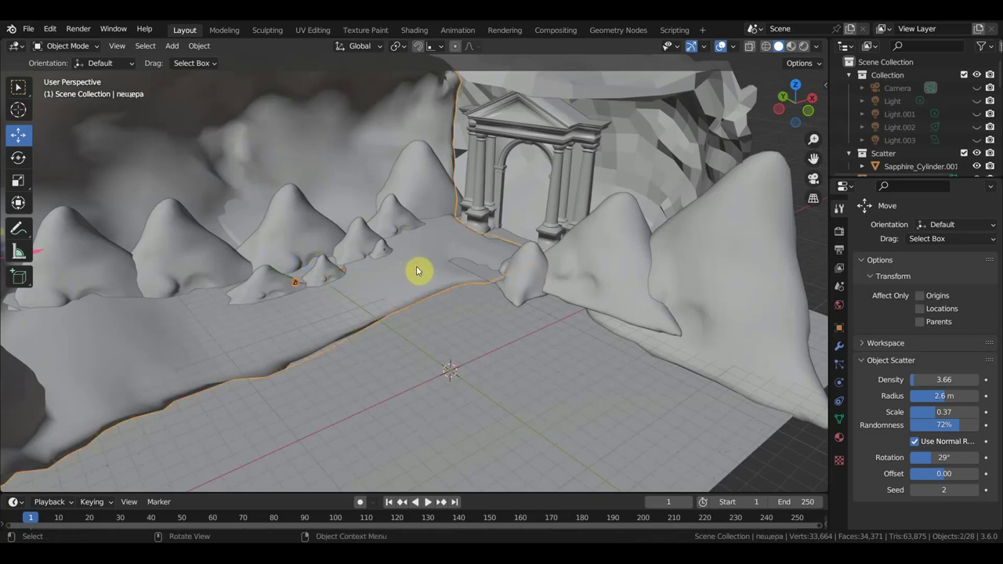
key(F3)
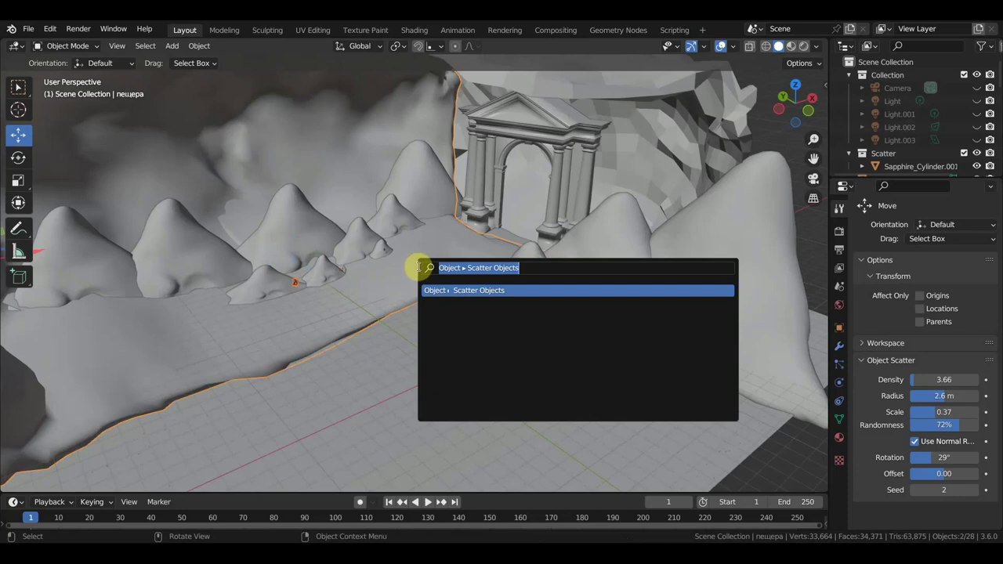
key(Return)
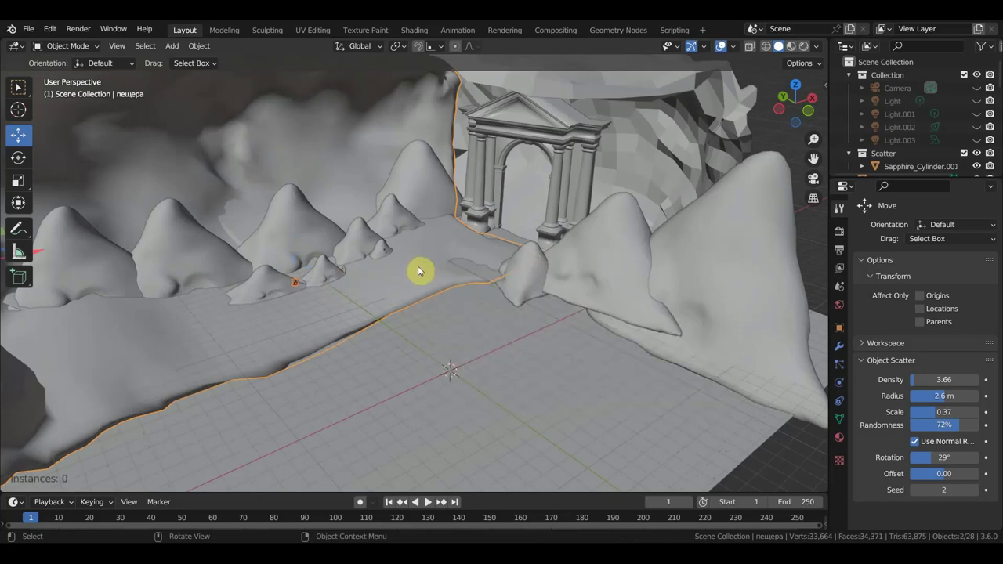
drag(424, 232, 359, 274)
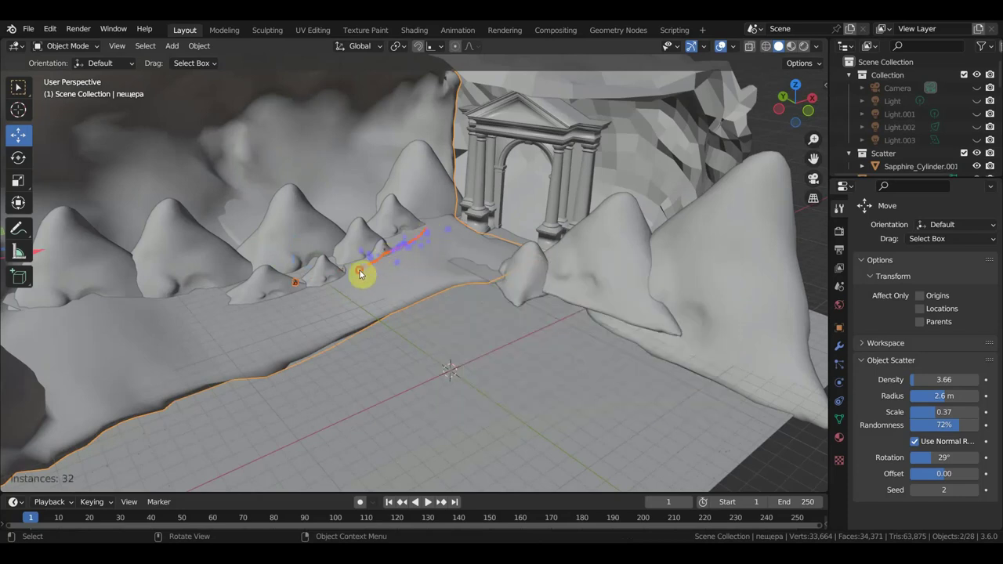
drag(62, 313, 217, 298)
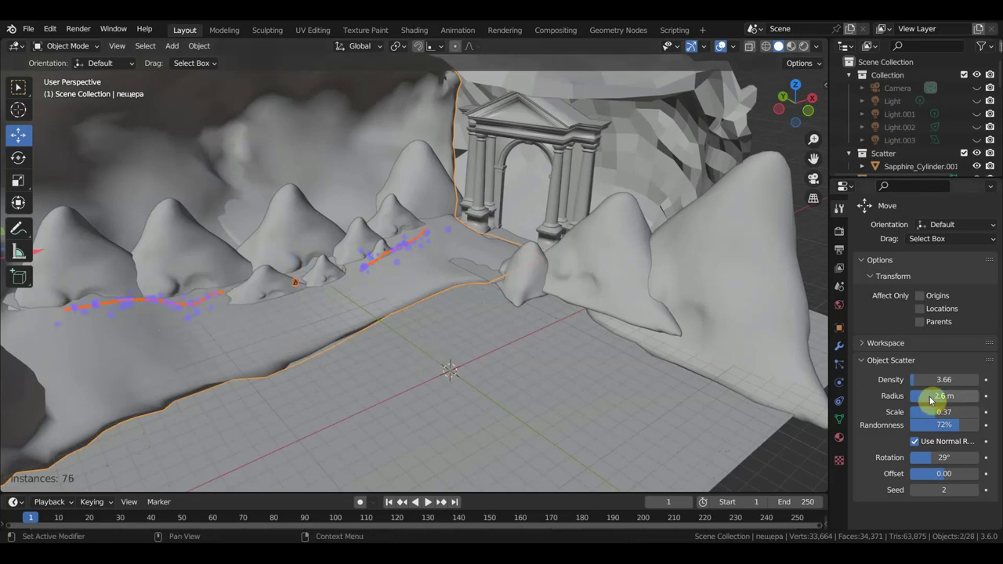
Set scatter density to 8.88, widen the radius, and step the seed up to 4.
click(919, 379)
text(8.88)
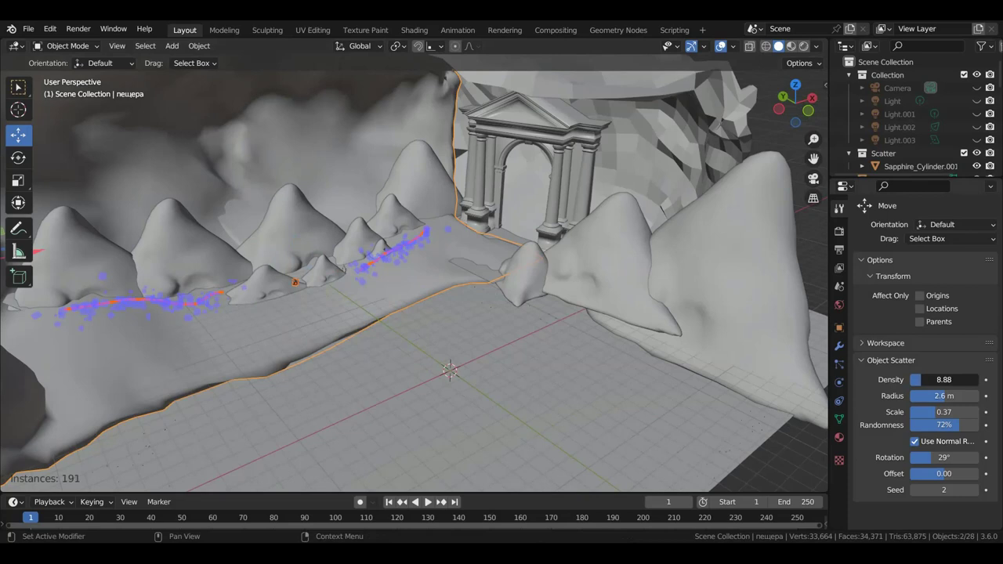
drag(944, 396, 964, 396)
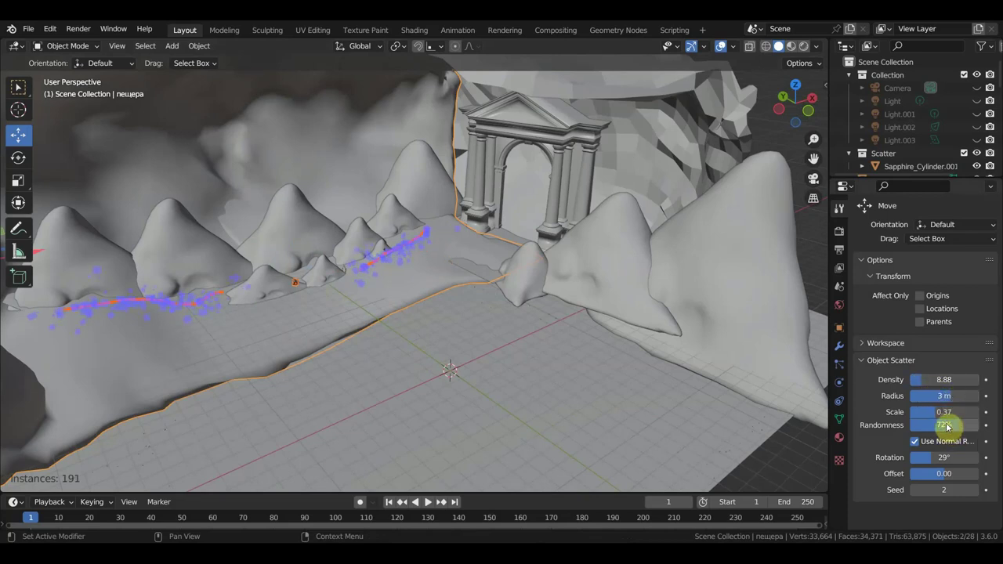
click(976, 491)
click(975, 490)
click(976, 491)
click(976, 490)
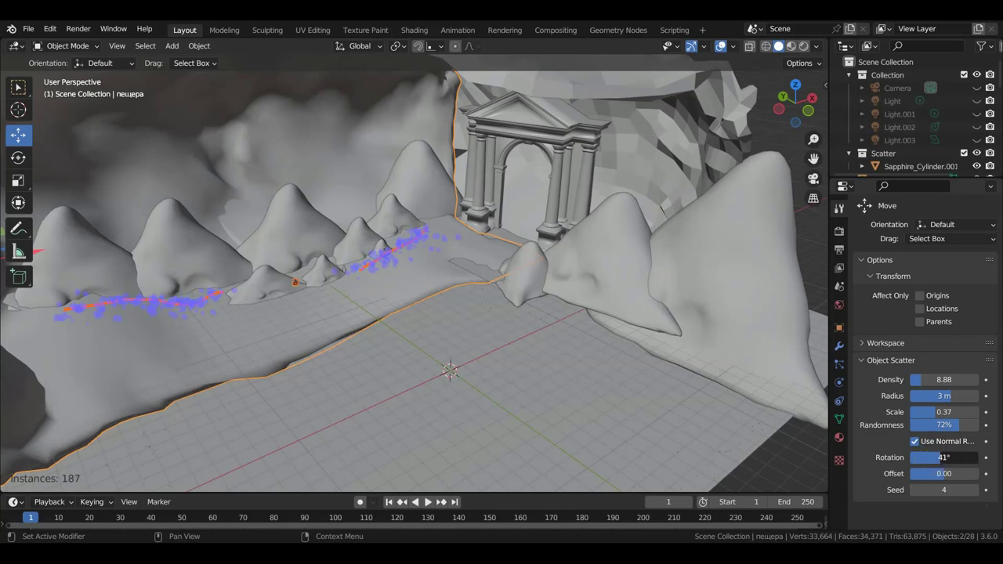
Set randomness to 83%, random rotation to 24°, and the radius to exactly 3 m.
mouse_move(943, 456)
mouse_down()
mouse_move(921, 481)
mouse_move(940, 476)
mouse_up()
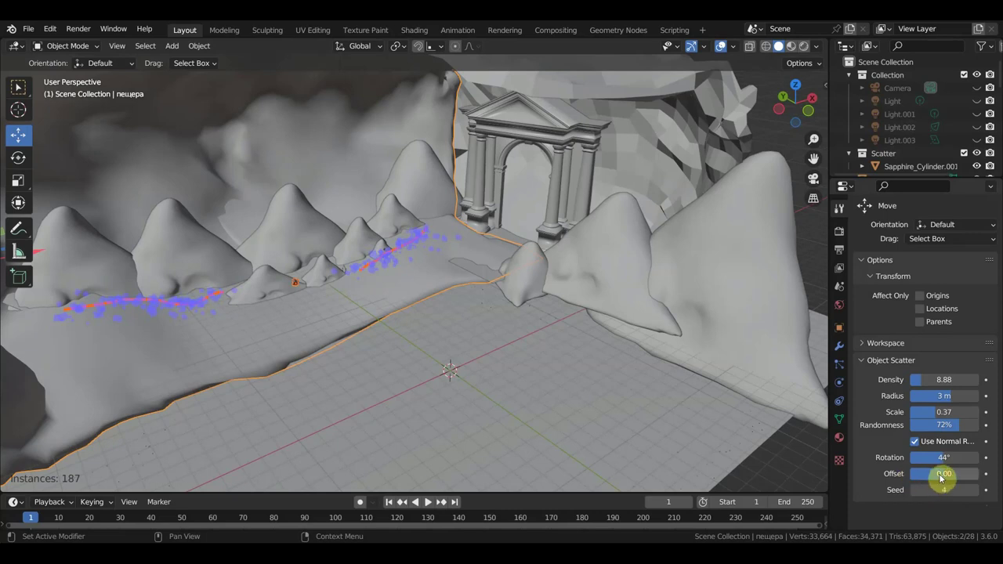
drag(958, 429, 948, 425)
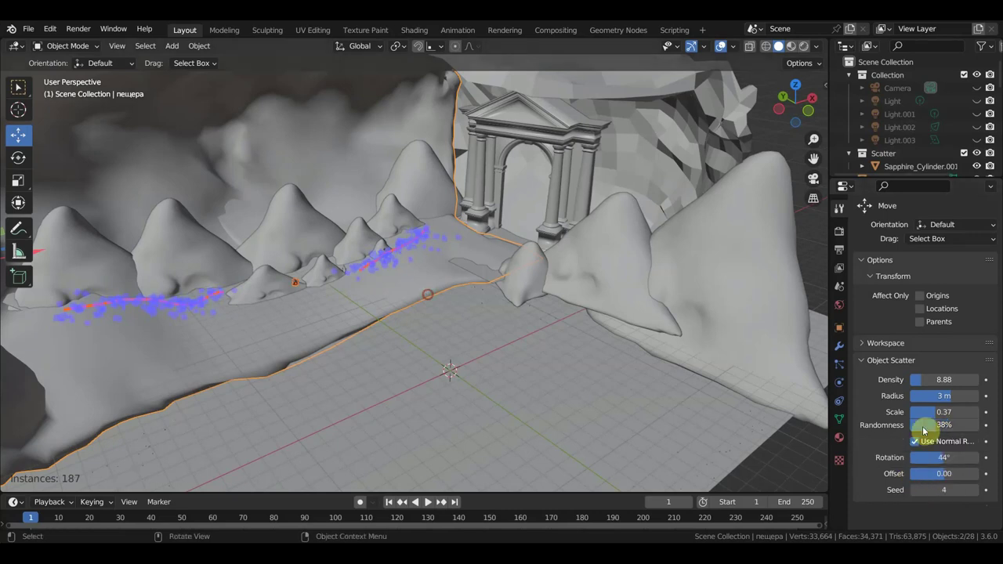
scroll(447, 340, up, 3)
scroll(448, 340, up, 3)
scroll(454, 338, up, 2)
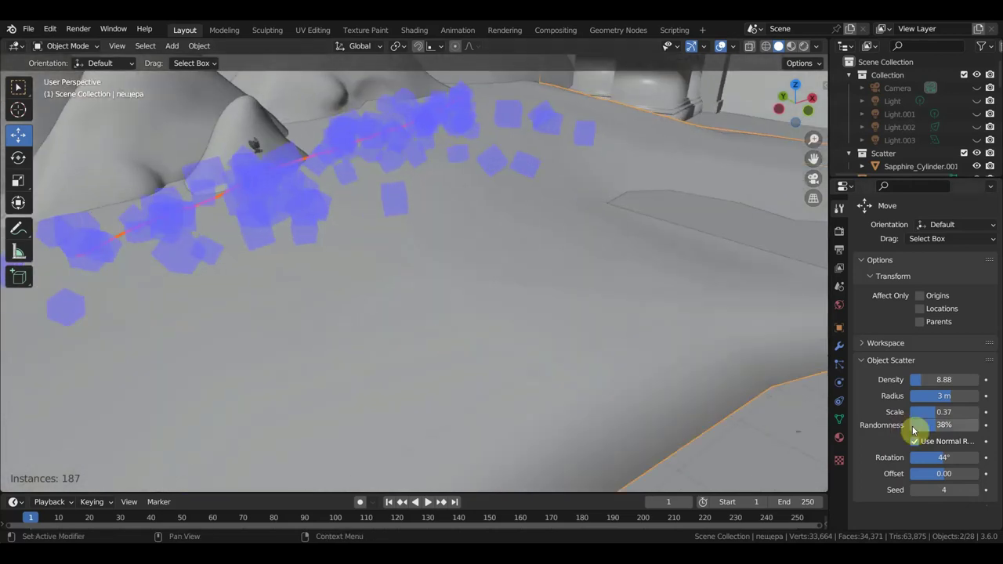
mouse_move(945, 424)
mouse_down()
mouse_move(976, 425)
mouse_move(958, 425)
mouse_up()
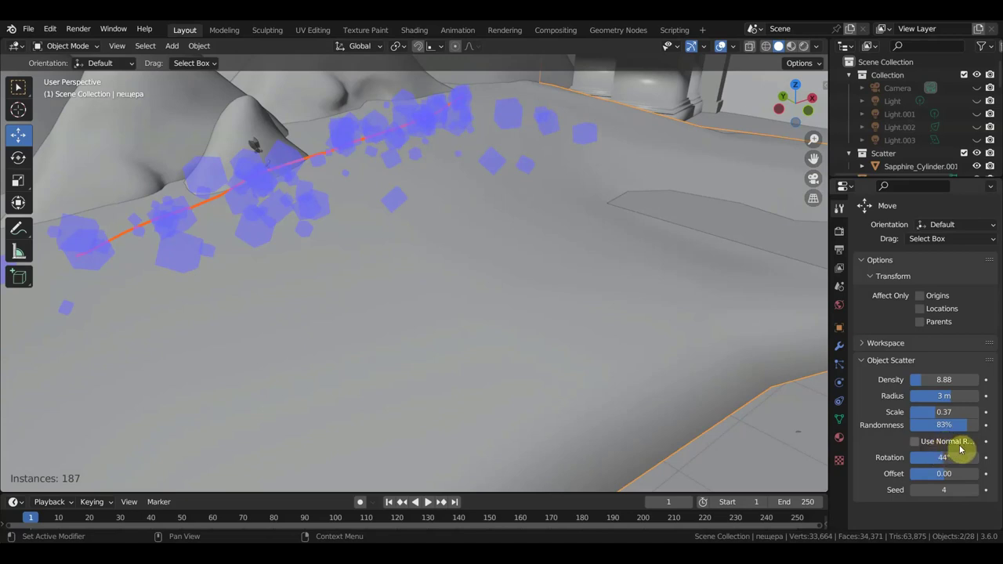
mouse_move(944, 460)
mouse_down()
mouse_move(966, 460)
mouse_move(949, 457)
mouse_up()
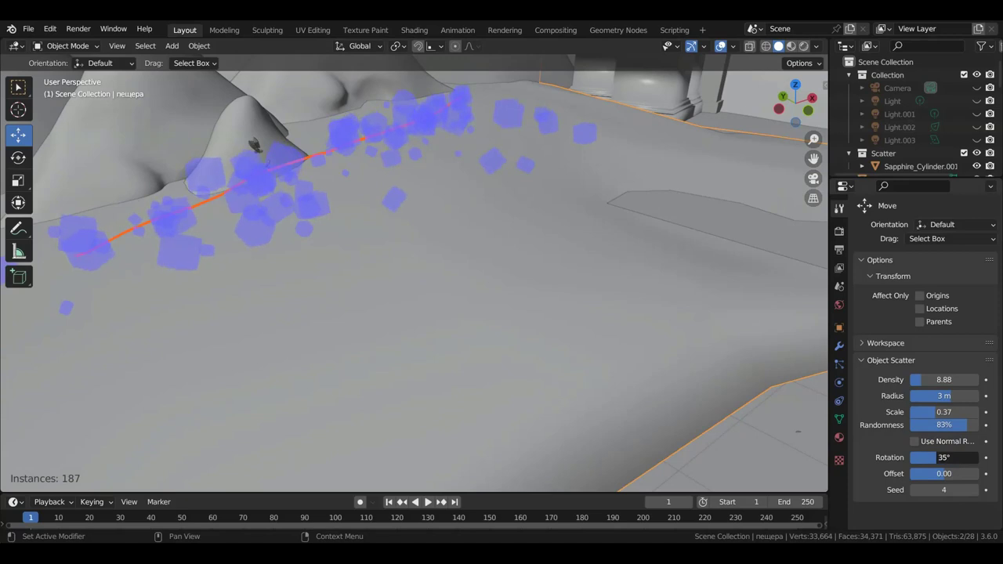
drag(943, 457, 920, 461)
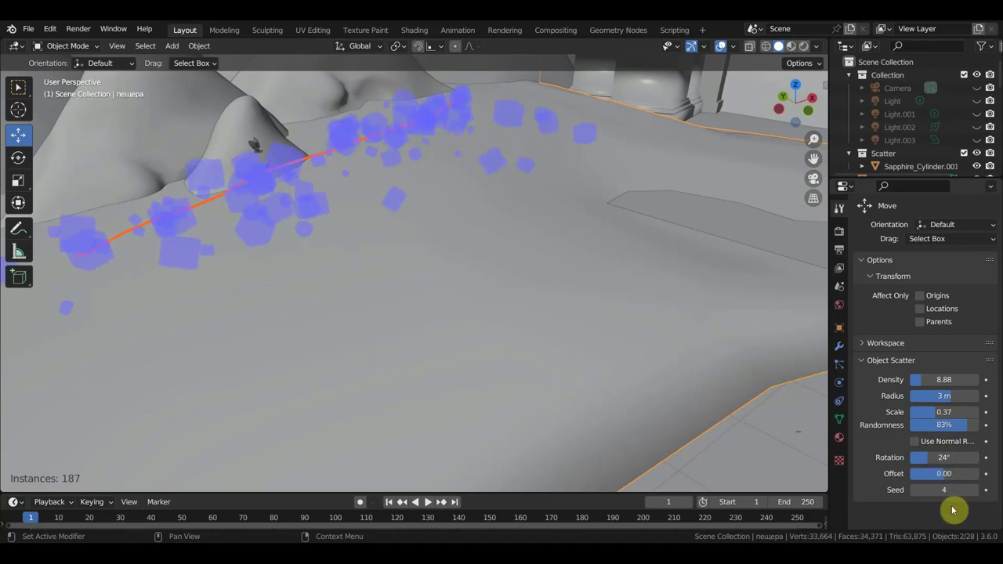
click(944, 398)
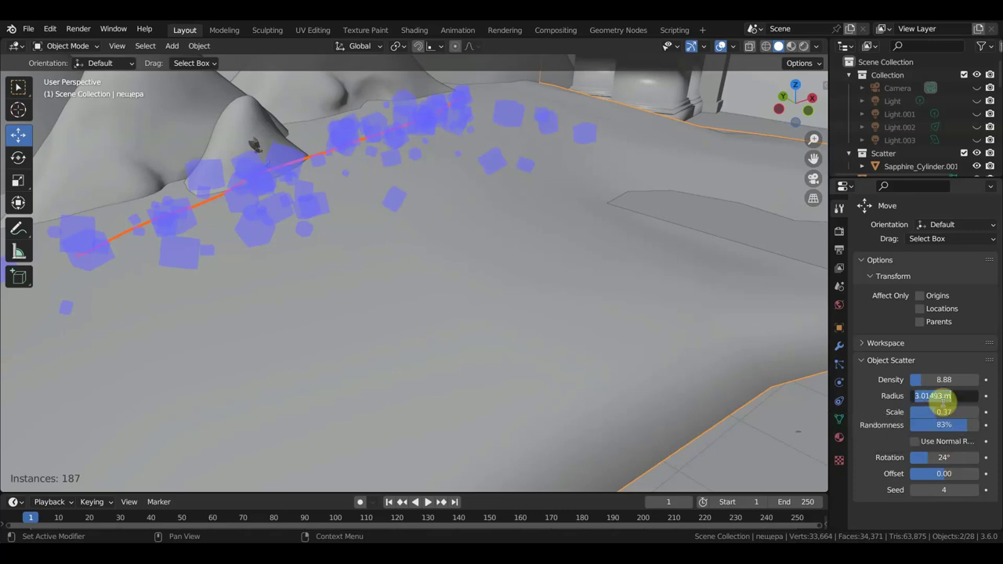
text(3)
key(Return)
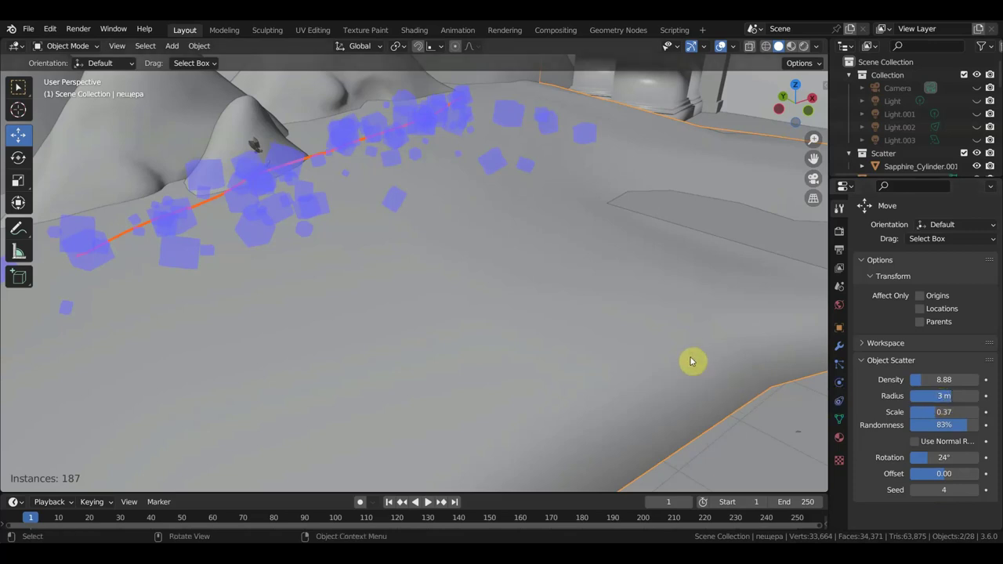
Apply the scatter to create the crystals, then select the crystal group along the mound bases.
key(Return)
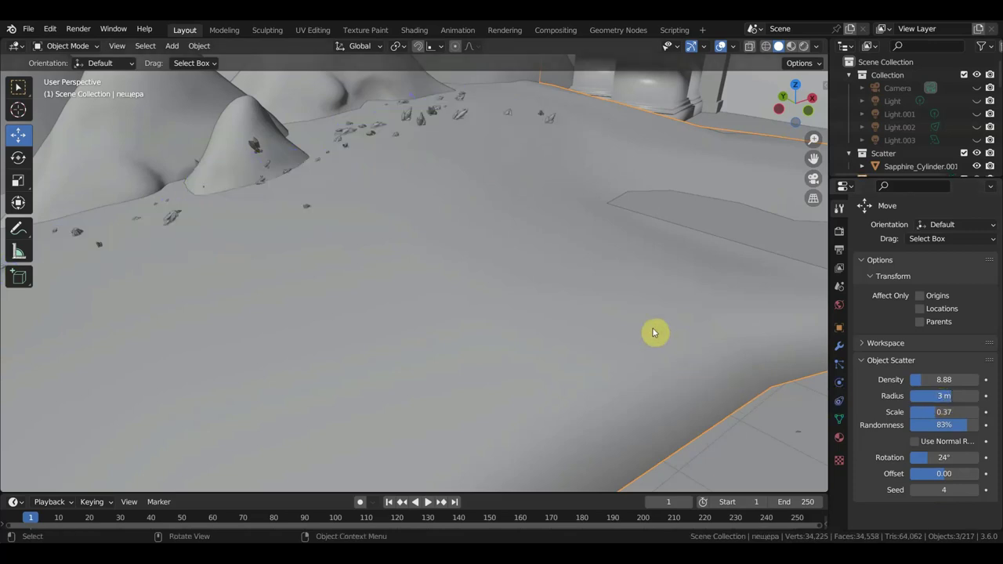
scroll(311, 299, up, 2)
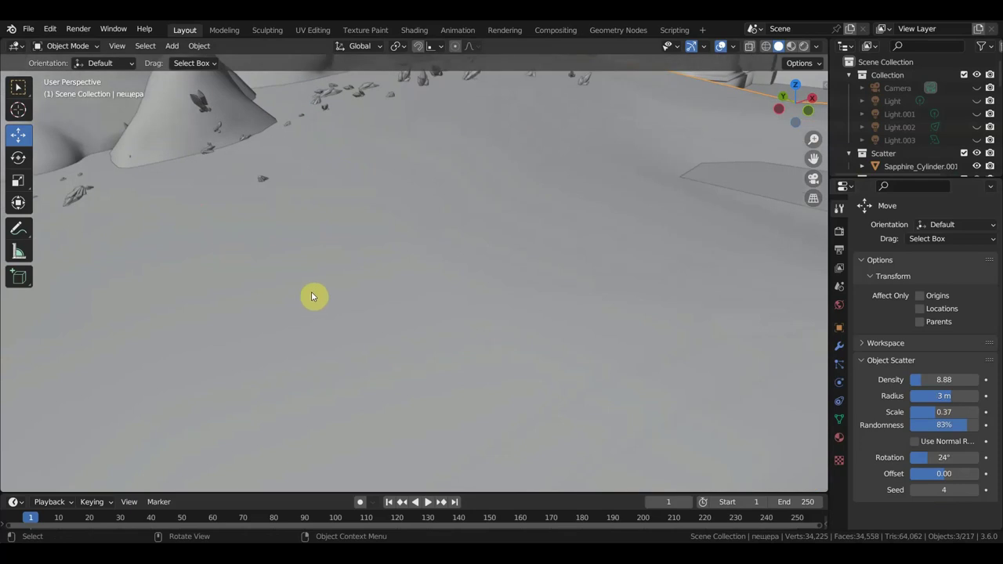
mouse_move(361, 262)
middle_down()
mouse_move(452, 389)
mouse_move(464, 347)
mouse_move(410, 343)
mouse_move(538, 287)
mouse_move(437, 424)
mouse_move(694, 369)
mouse_move(259, 398)
middle_up()
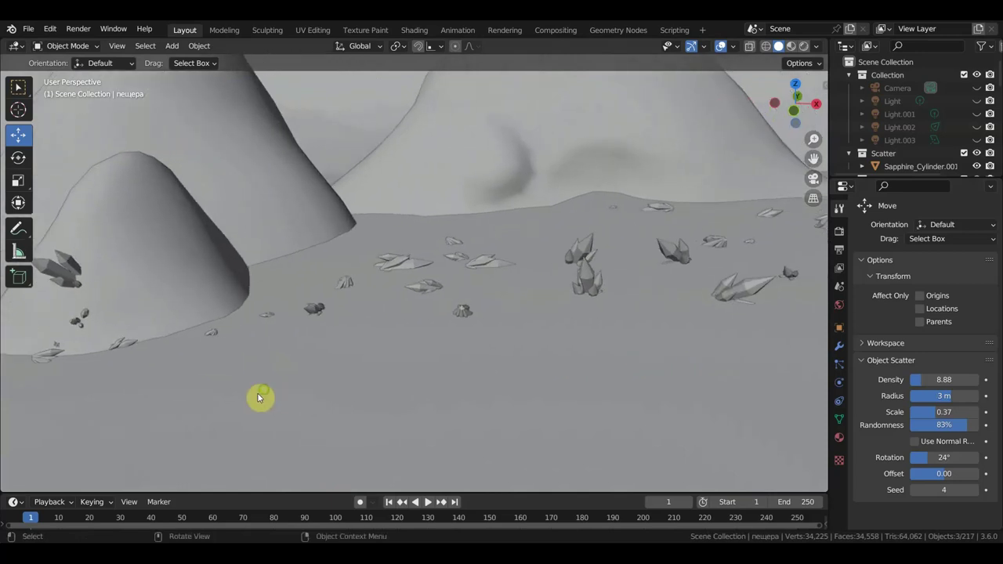
click(591, 282)
mouse_move(591, 282)
middle_down()
mouse_move(589, 349)
mouse_move(575, 323)
mouse_move(617, 311)
mouse_move(633, 283)
mouse_move(622, 336)
mouse_move(502, 339)
middle_up()
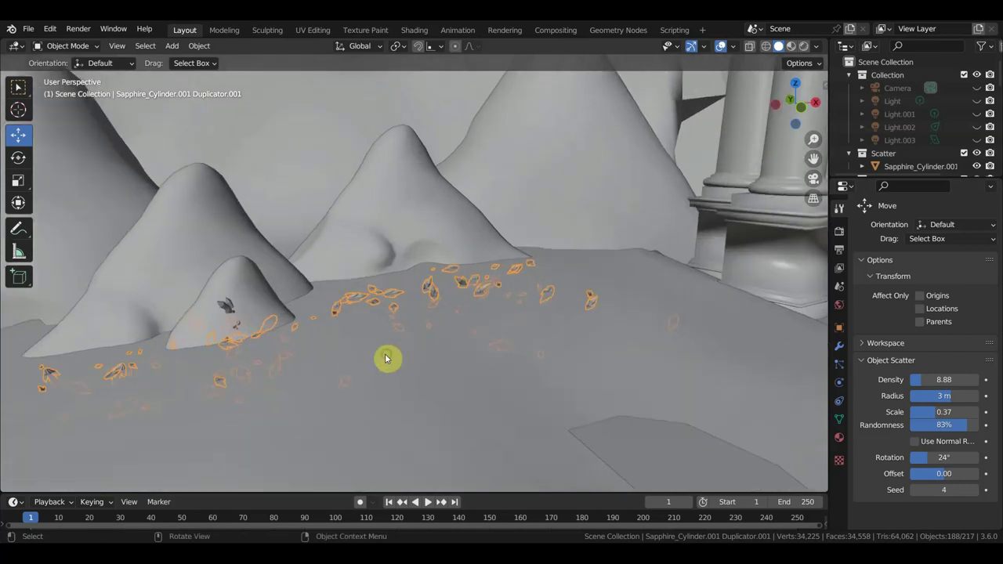
Select the Duplicator.001 crystal set and scale it up to 1.005.
middle_drag(385, 356, 402, 351)
click(202, 329)
mouse_move(253, 336)
middle_down()
mouse_move(459, 332)
mouse_move(483, 342)
mouse_move(352, 329)
middle_up()
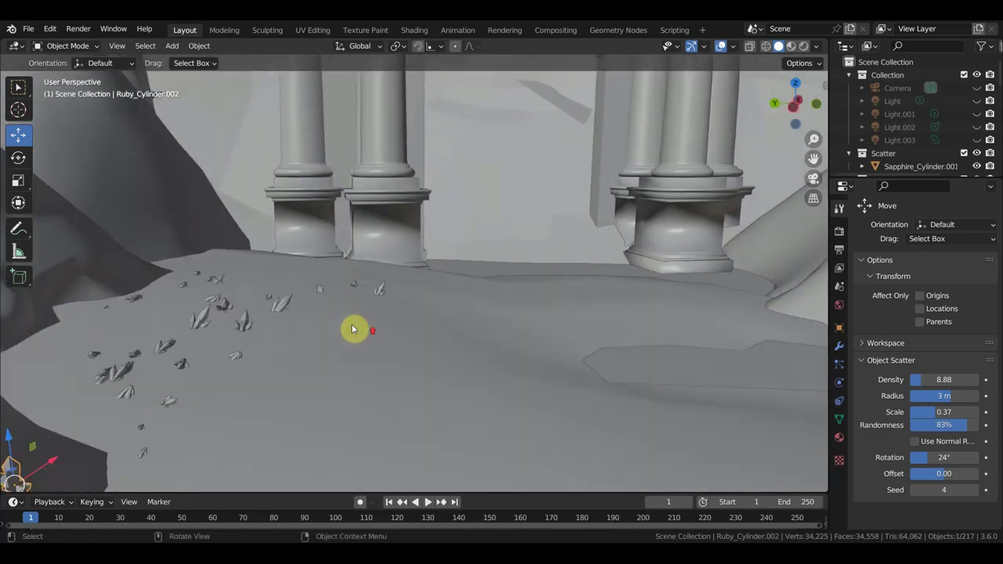
click(295, 317)
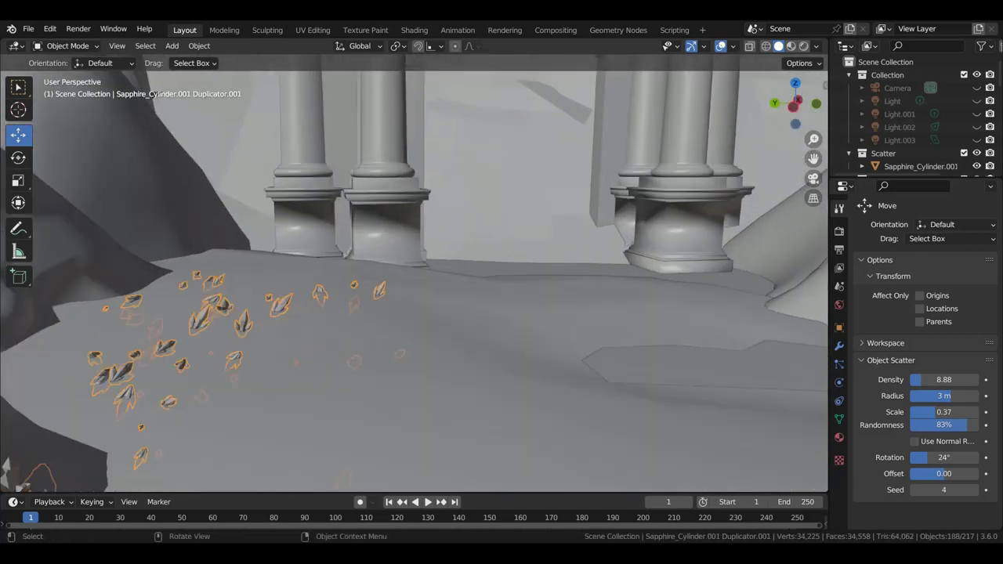
key(s)
scroll(355, 373, down, 5)
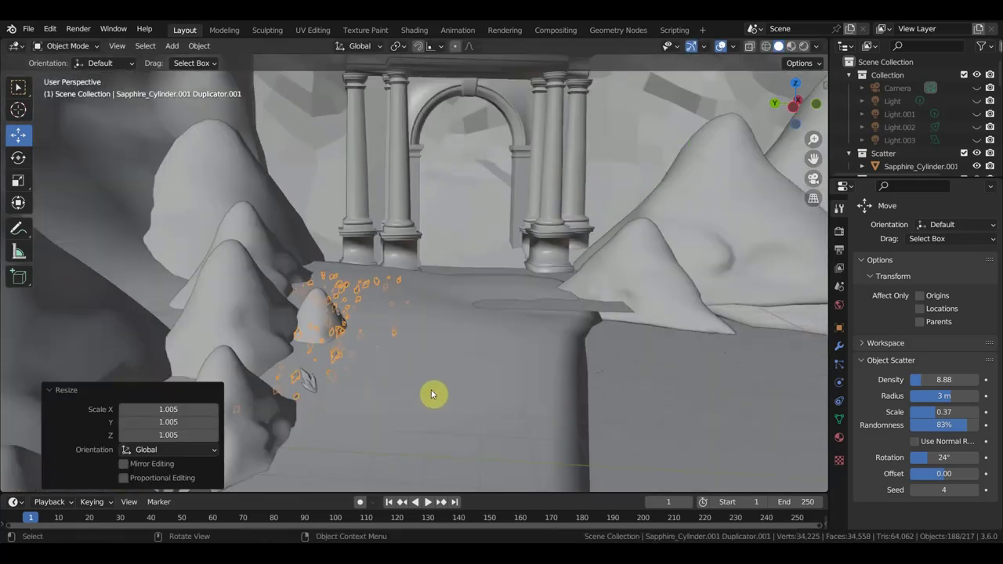
middle_drag(431, 394, 627, 386)
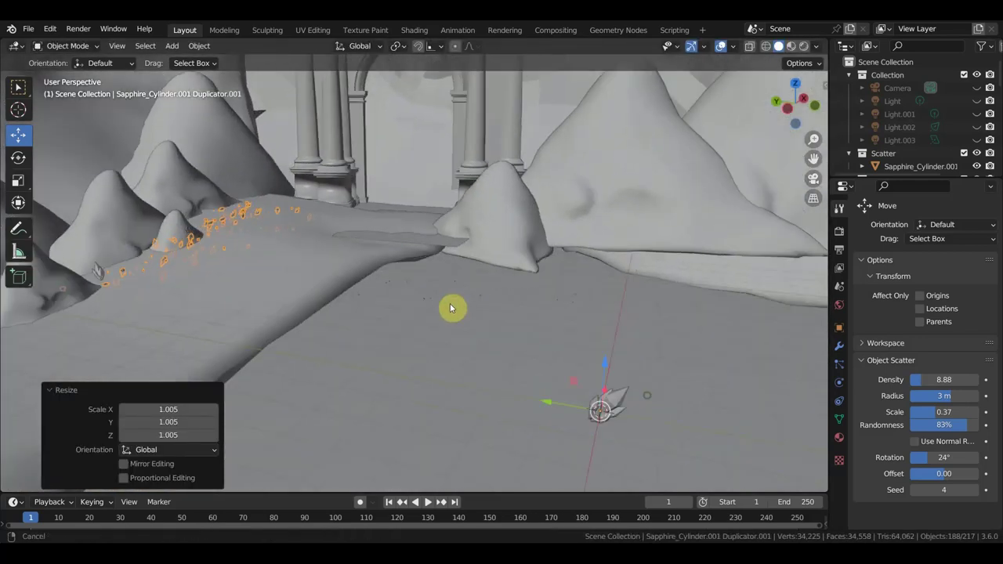
middle_drag(626, 386, 419, 293)
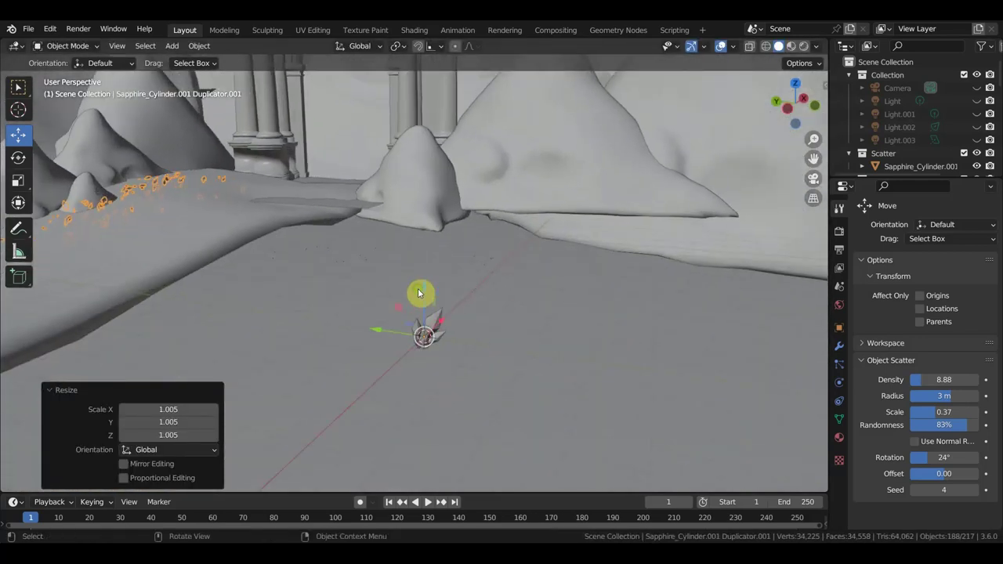
Scale the crystal copy at the scene origin to 2.630, then delete it.
click(430, 327)
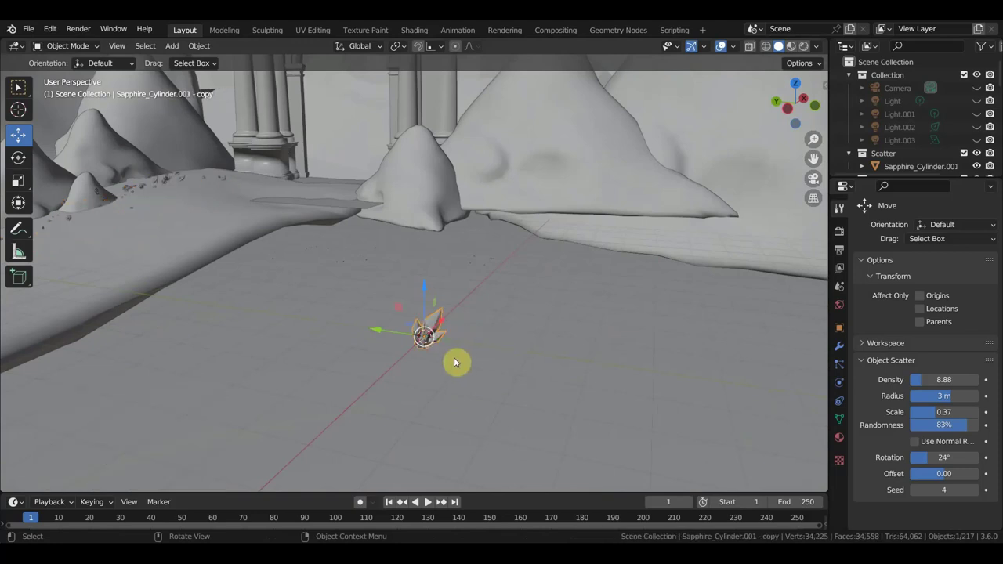
key(g)
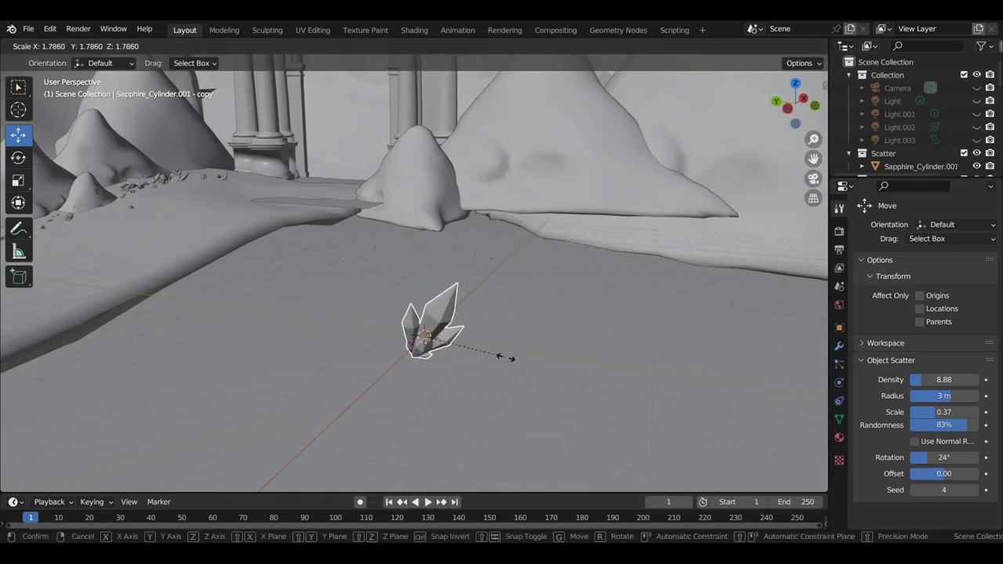
click(547, 358)
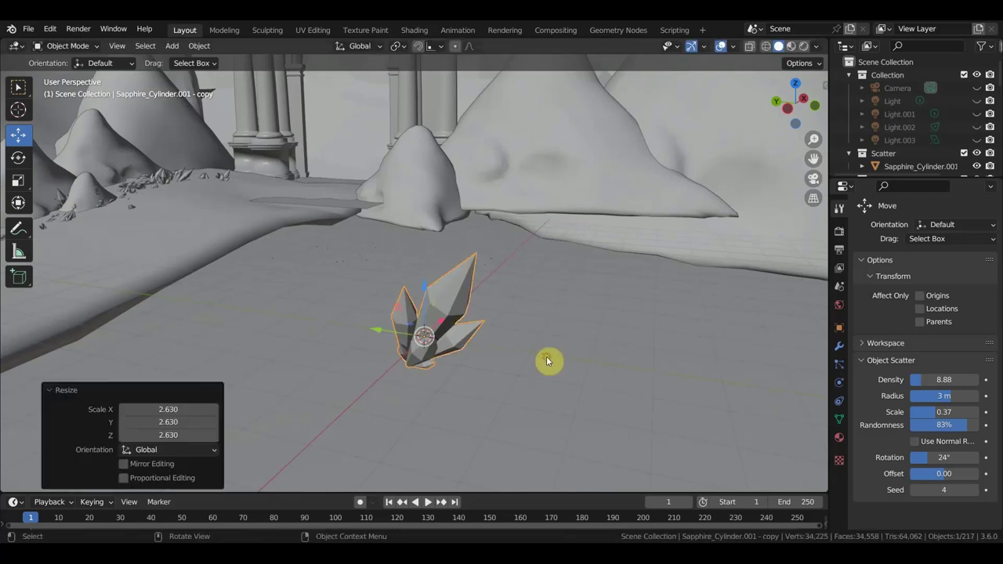
key(x)
click(446, 318)
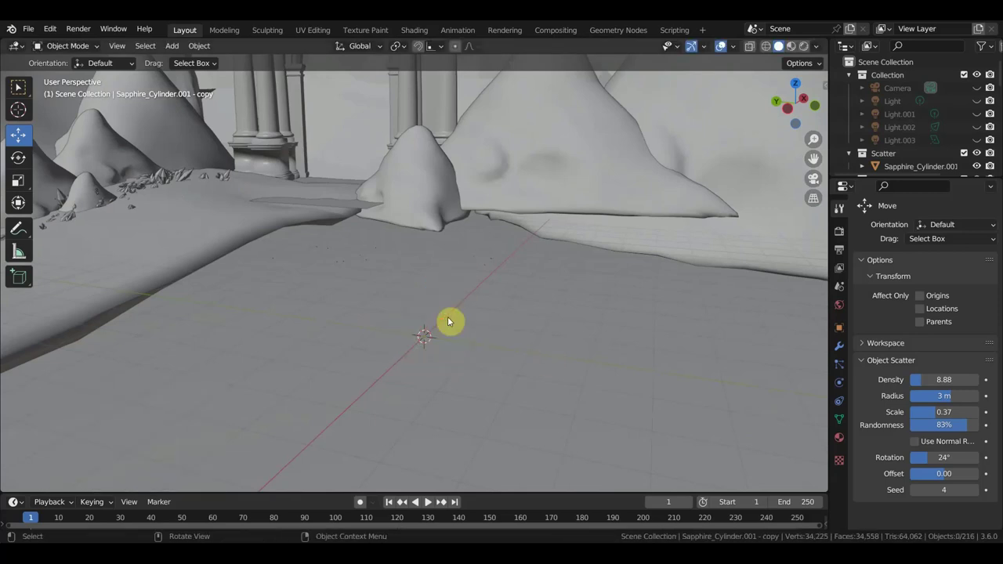
Orbit and zoom to a wide view of the mounds, pillars and scattered crystals.
scroll(445, 317, up, 3)
middle_drag(386, 337, 275, 351)
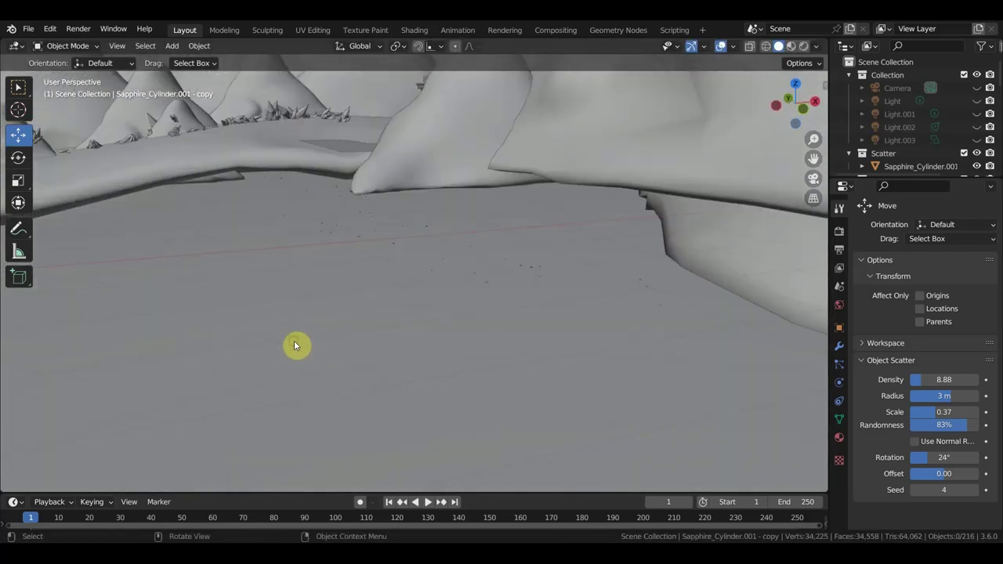
mouse_move(367, 334)
shift+middle_down()
mouse_move(526, 476)
mouse_move(528, 343)
mouse_move(473, 316)
shift+middle_up()
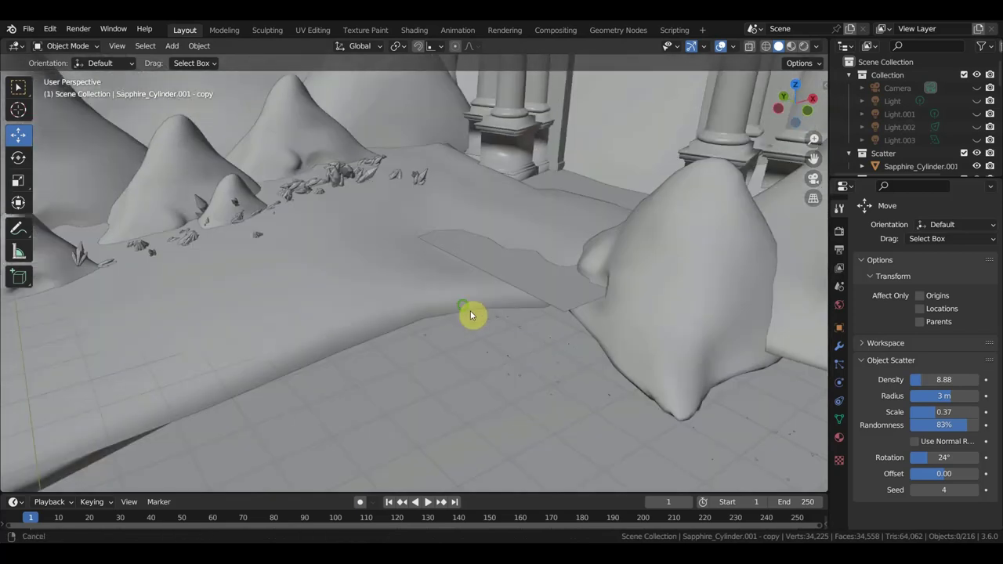
scroll(681, 438, up, 2)
scroll(510, 358, up, 2)
scroll(509, 358, up, 1)
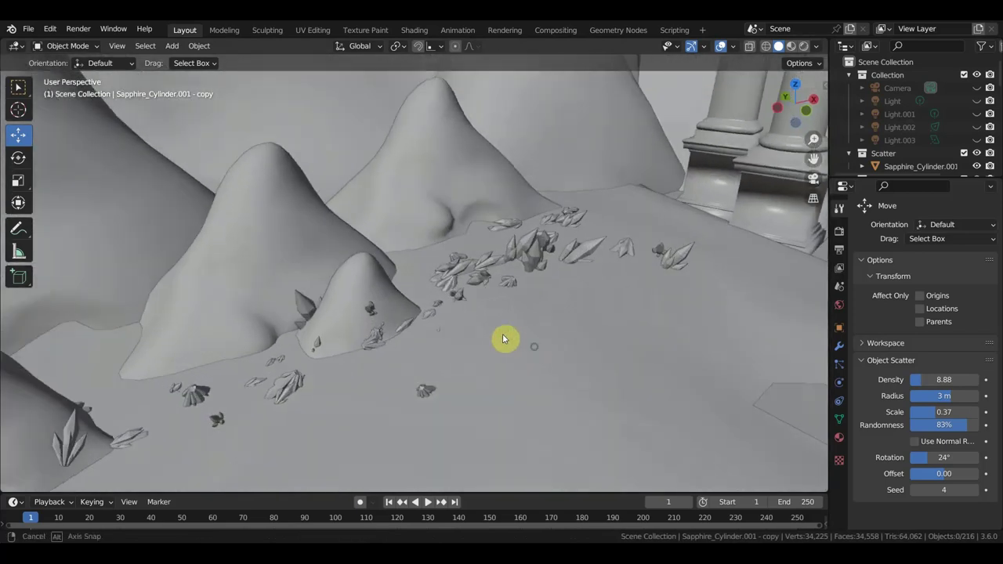
middle_drag(511, 356, 504, 337)
scroll(499, 347, up, 1)
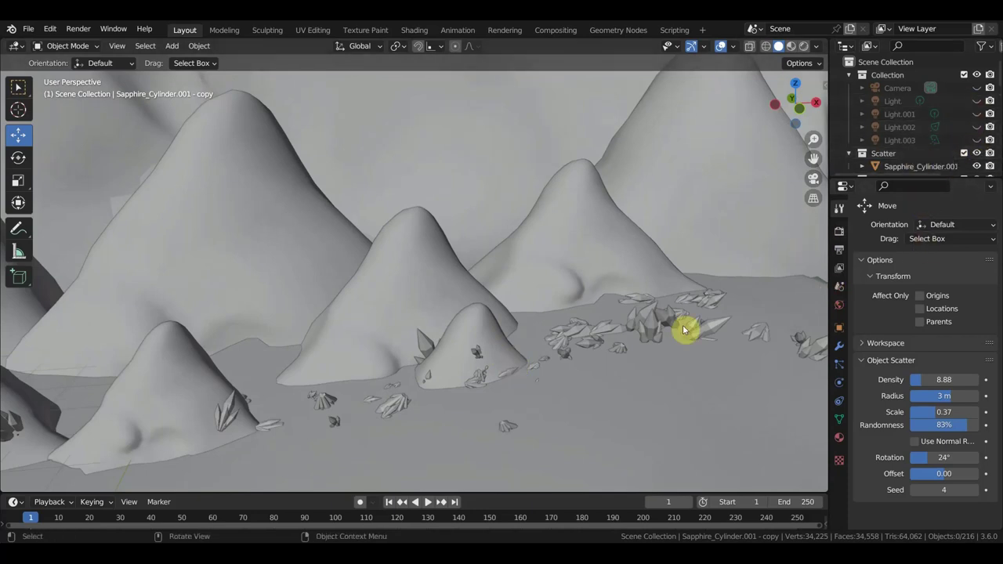
scroll(944, 137, down, 5)
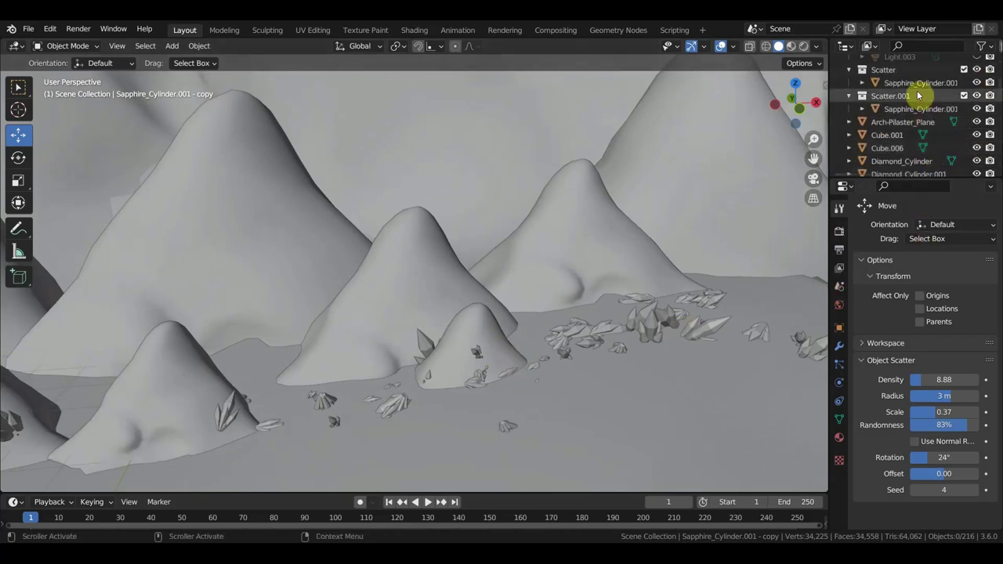
Select the scattered crystals, invert the selection and hide the gold coin mounds.
scroll(918, 96, down, 2)
scroll(917, 100, down, 3)
scroll(919, 105, down, 4)
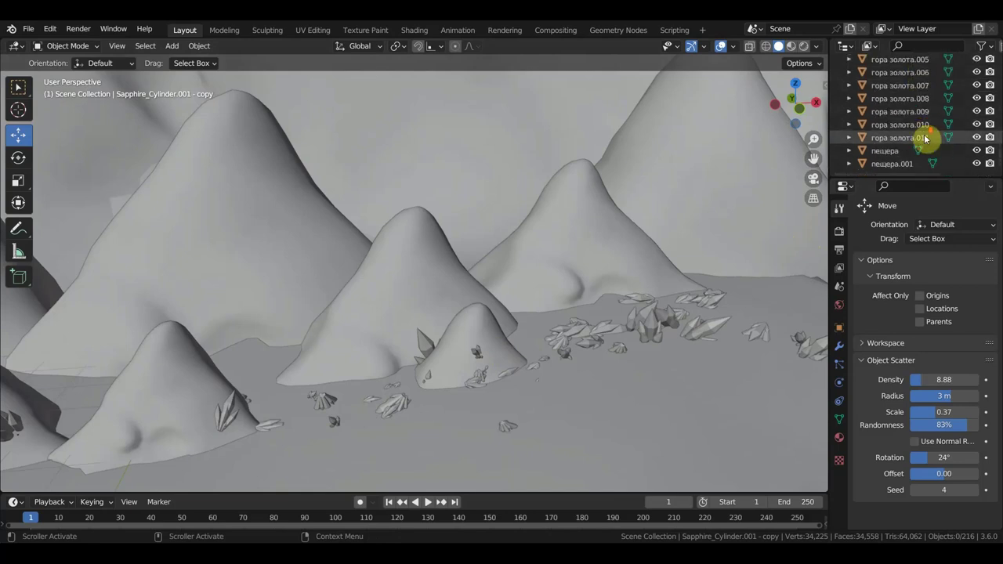
click(706, 335)
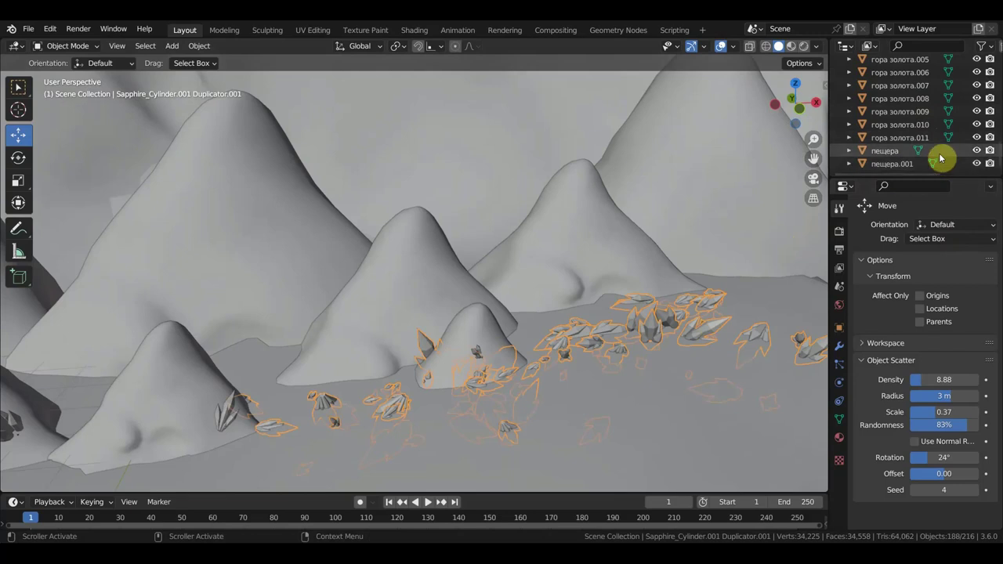
scroll(940, 159, up, 2)
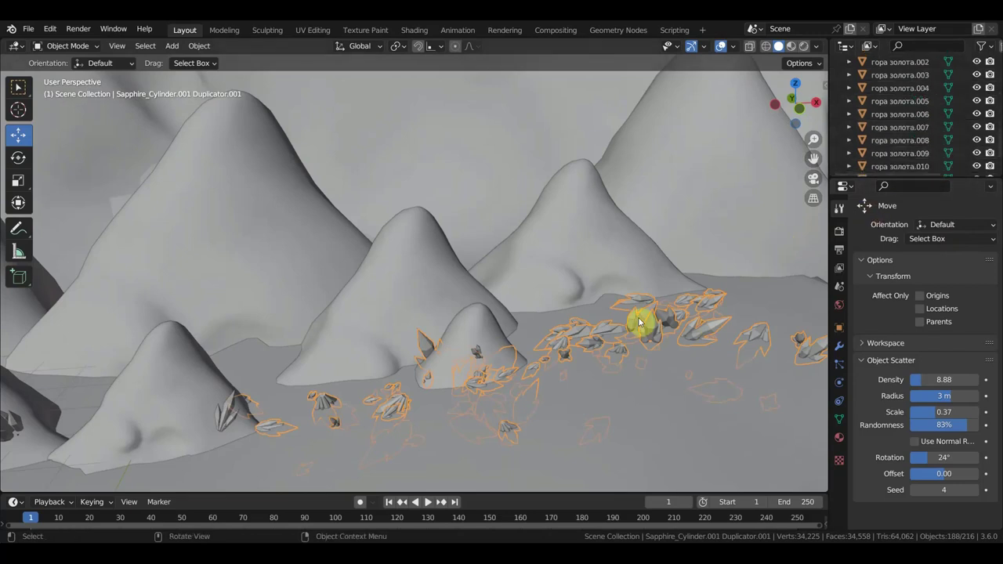
key(ctrl+i)
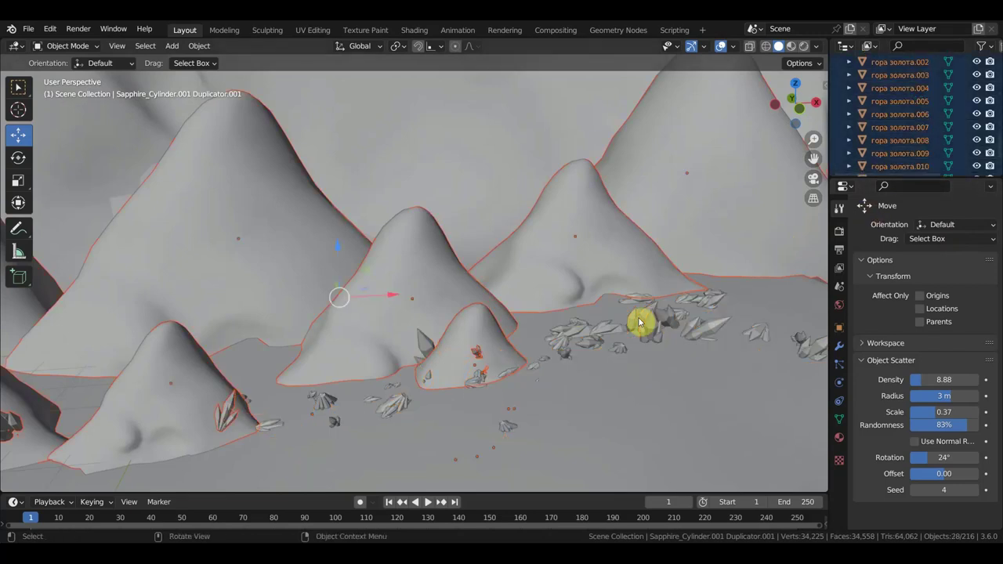
key(h)
In the Outliner, expand Scatter.001 and select Sapphire_Cylinder's scattered crystals.
scroll(911, 114, up, 3)
scroll(911, 115, up, 3)
scroll(911, 114, up, 3)
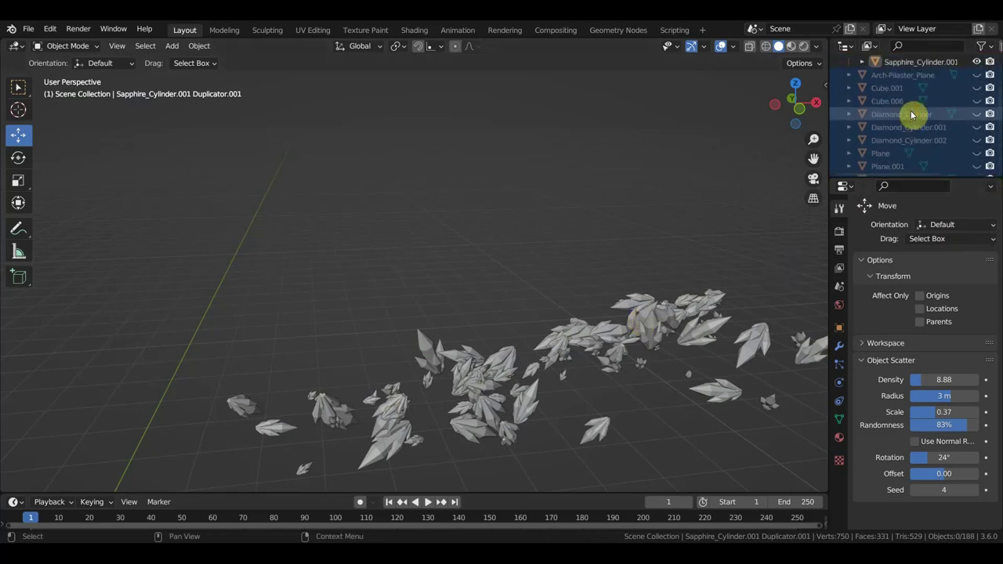
scroll(911, 114, up, 3)
click(861, 105)
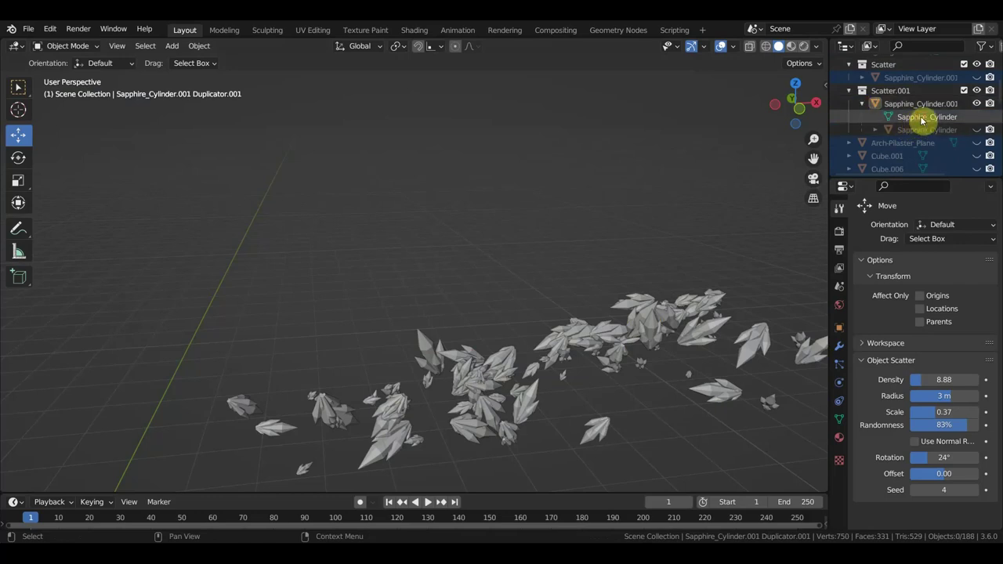
click(922, 118)
click(851, 94)
click(850, 94)
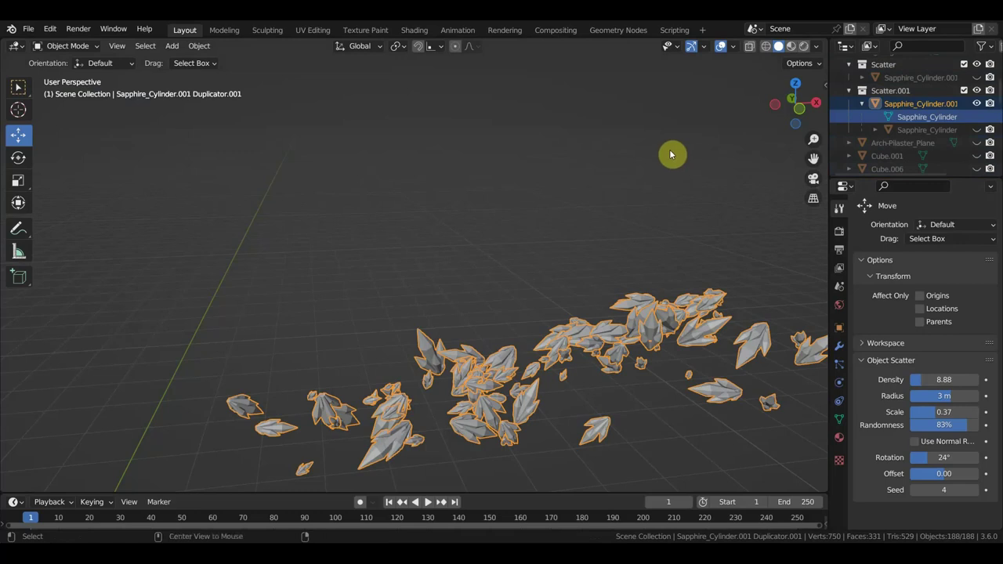
Unhide the gold coin mounds and reselect only the scattered crystals.
key(alt+h)
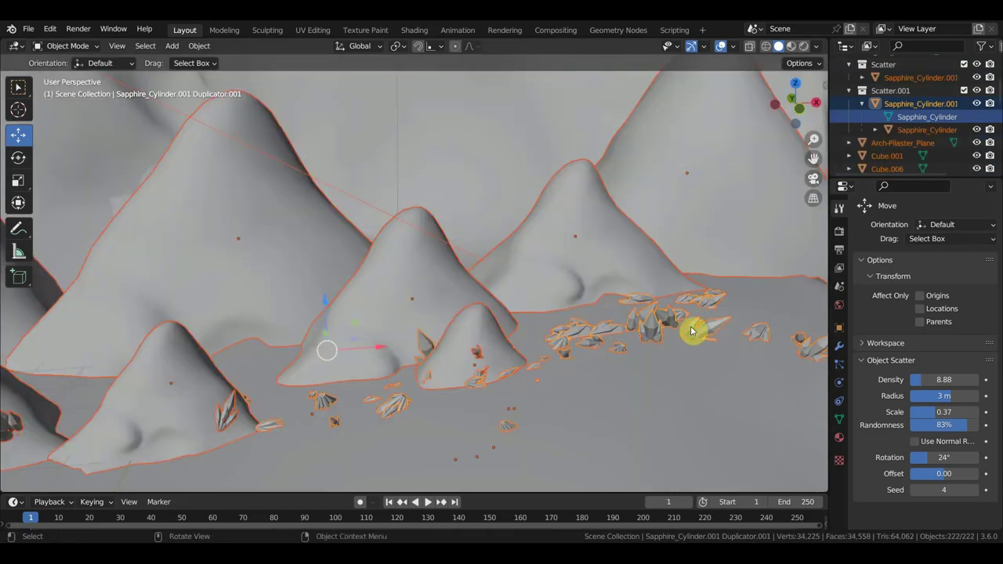
click(692, 332)
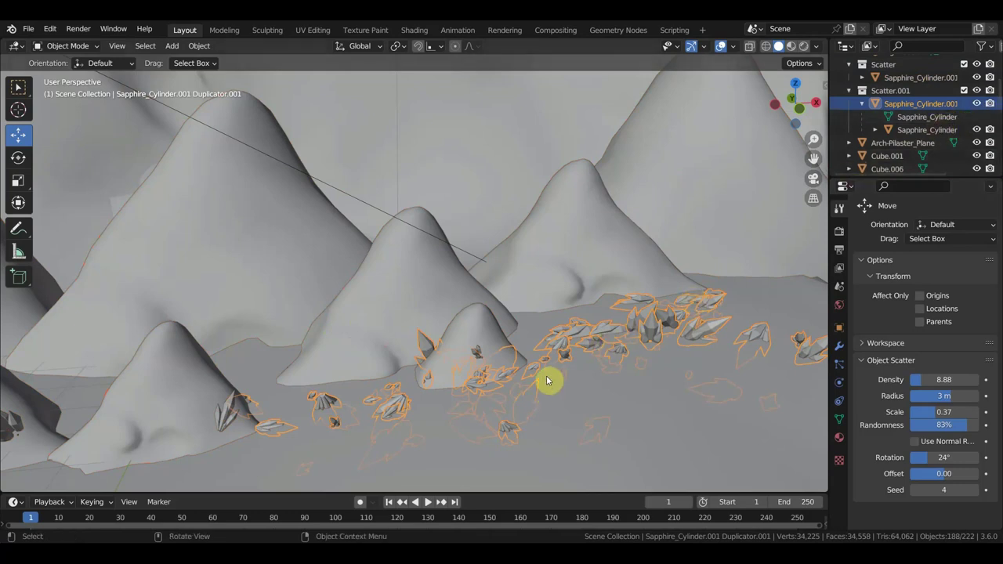
middle_drag(505, 386, 180, 291)
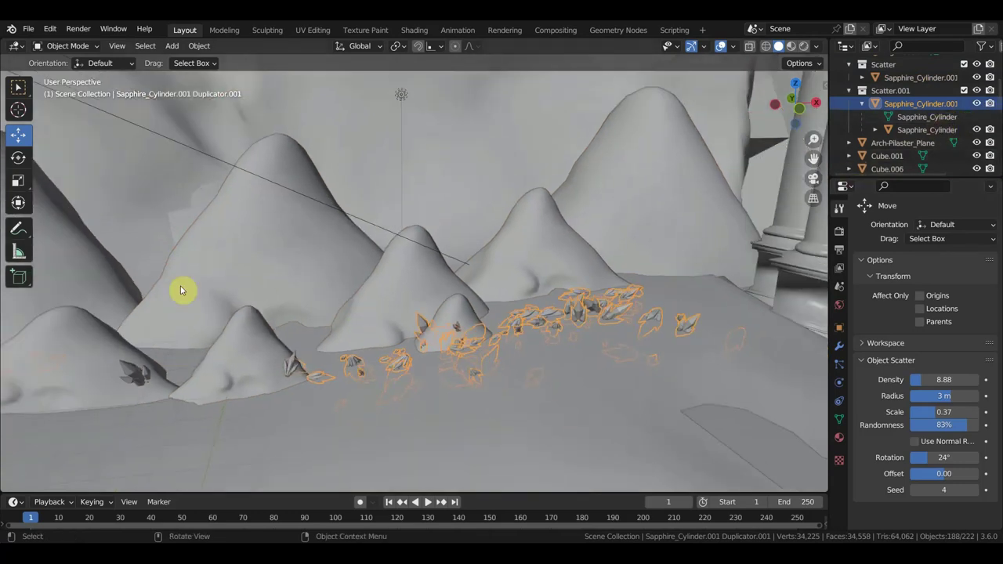
middle_drag(393, 314, 511, 360)
scroll(511, 363, down, 4)
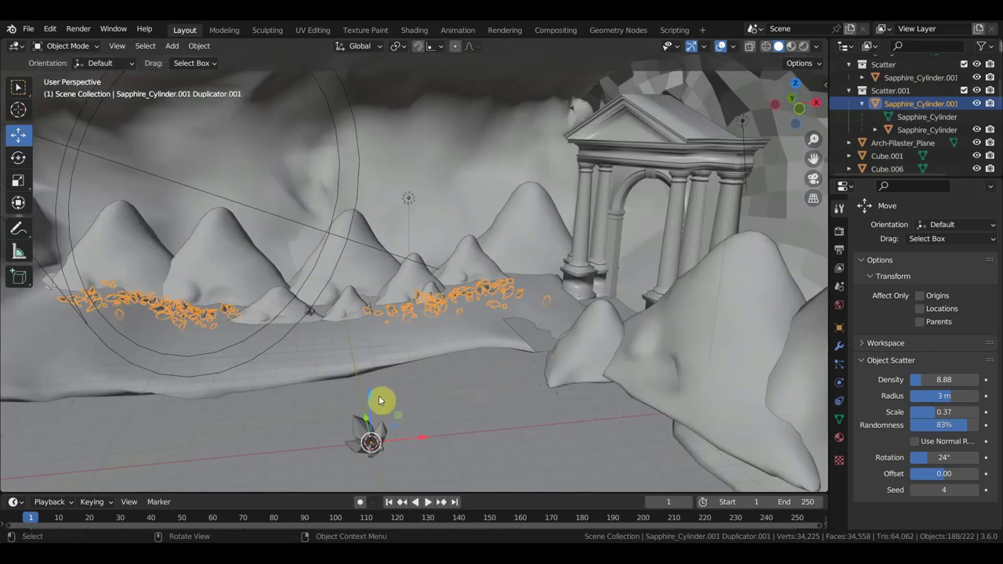
Move the crystal scatter along Z, trying heights up to 0.44471 m.
drag(372, 399, 372, 384)
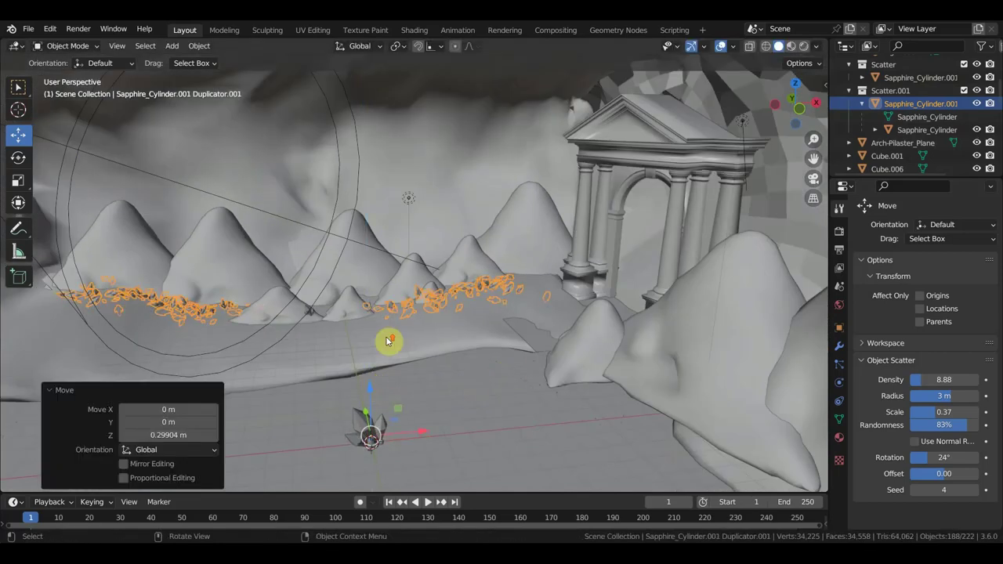
scroll(387, 340, up, 4)
mouse_move(386, 339)
middle_down()
mouse_move(483, 366)
mouse_move(432, 408)
middle_up()
scroll(369, 417, down, 5)
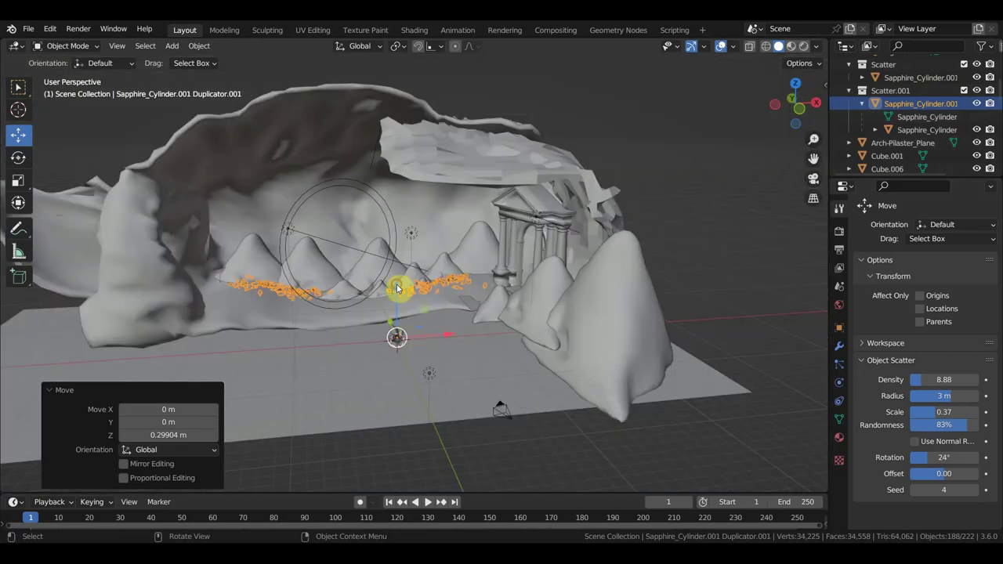
drag(398, 289, 392, 280)
scroll(394, 284, up, 4)
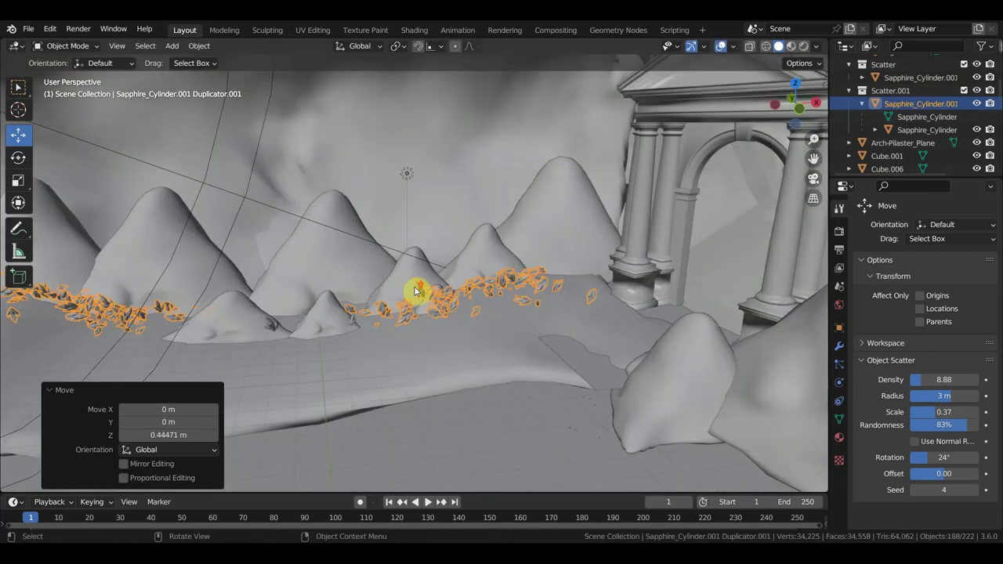
mouse_move(416, 294)
middle_down()
mouse_move(381, 314)
mouse_move(336, 307)
mouse_move(416, 280)
mouse_move(383, 273)
mouse_move(415, 263)
middle_up()
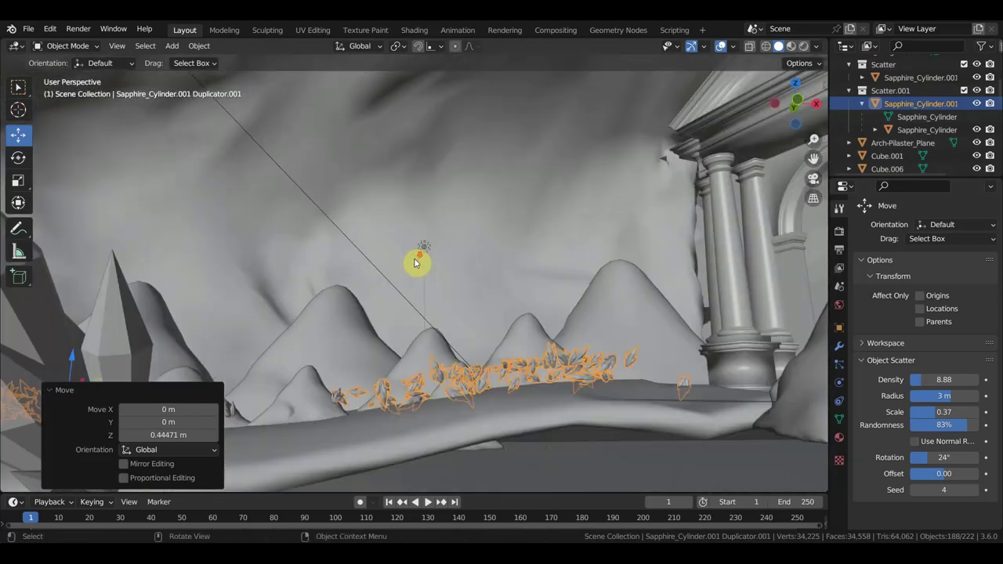
scroll(418, 270, down, 3)
scroll(408, 314, down, 2)
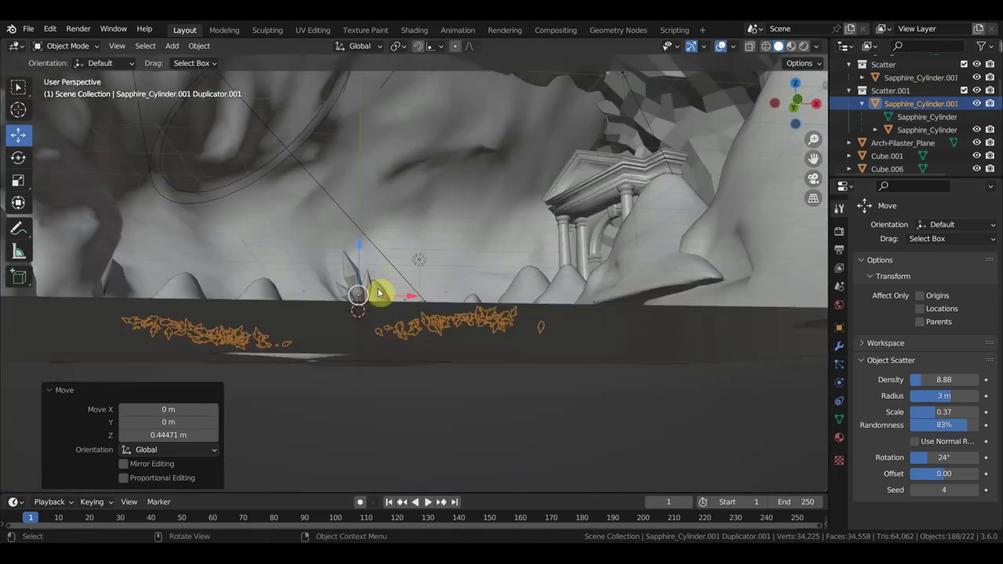
Using Right and Front orthographic views, lower the scatter to -0.39494 m along Z.
key(KP_3)
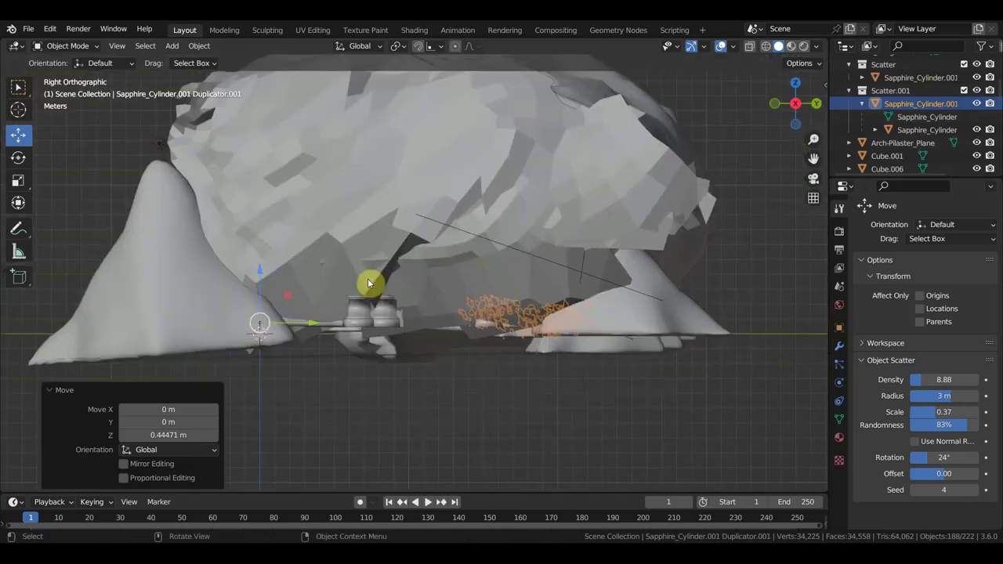
key(KP_1)
scroll(385, 291, up, 3)
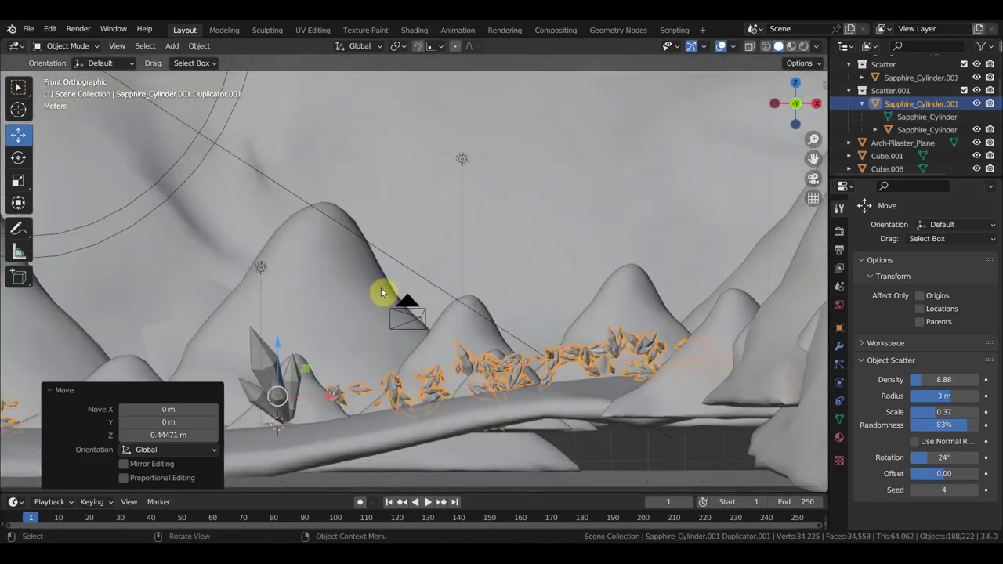
drag(273, 347, 277, 357)
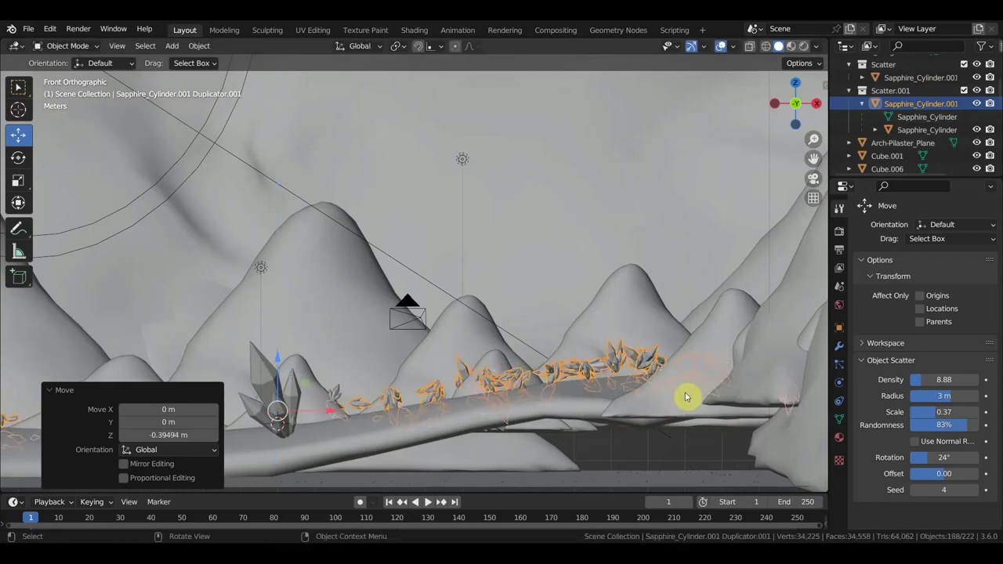
middle_drag(591, 400, 586, 405)
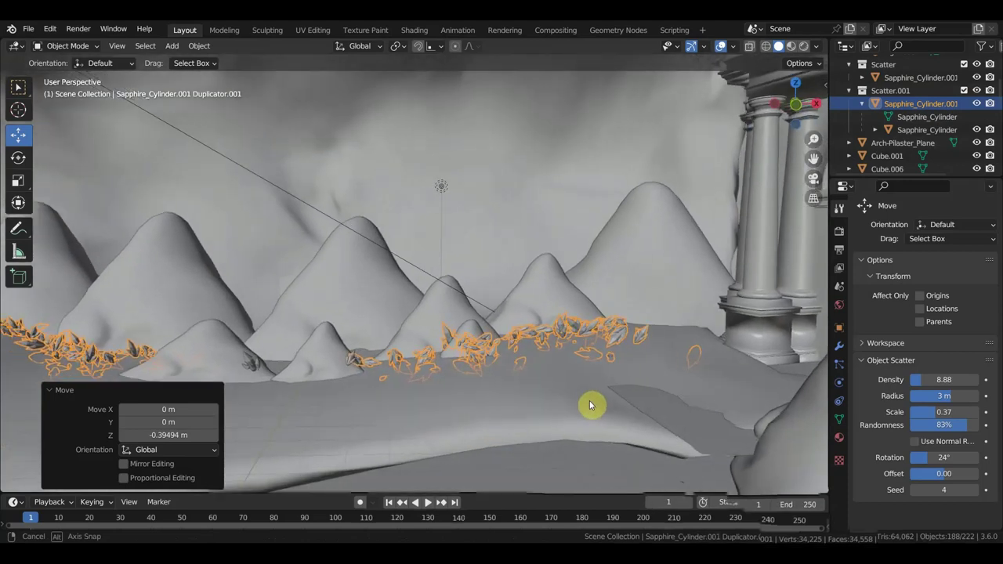
scroll(586, 406, up, 3)
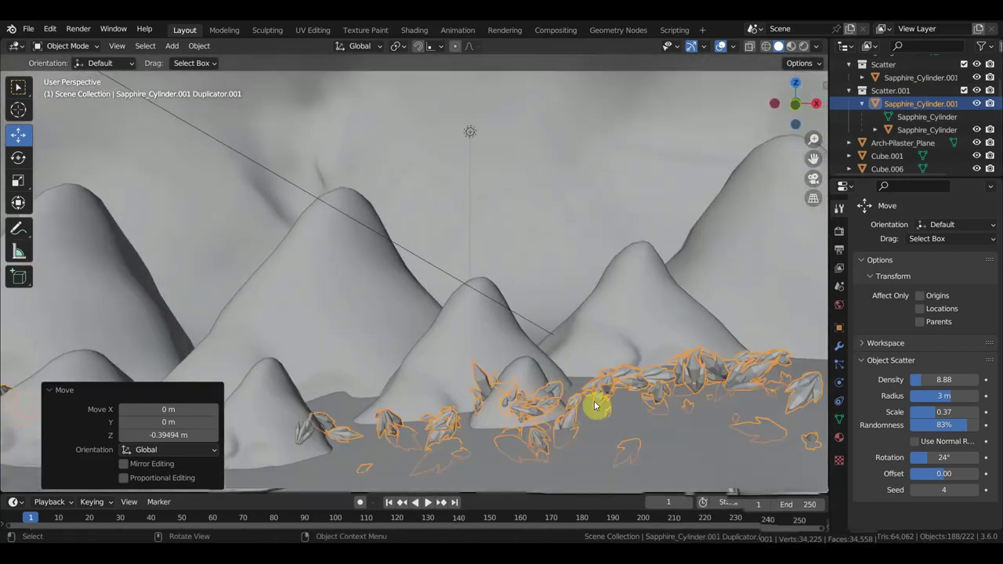
scroll(776, 439, down, 5)
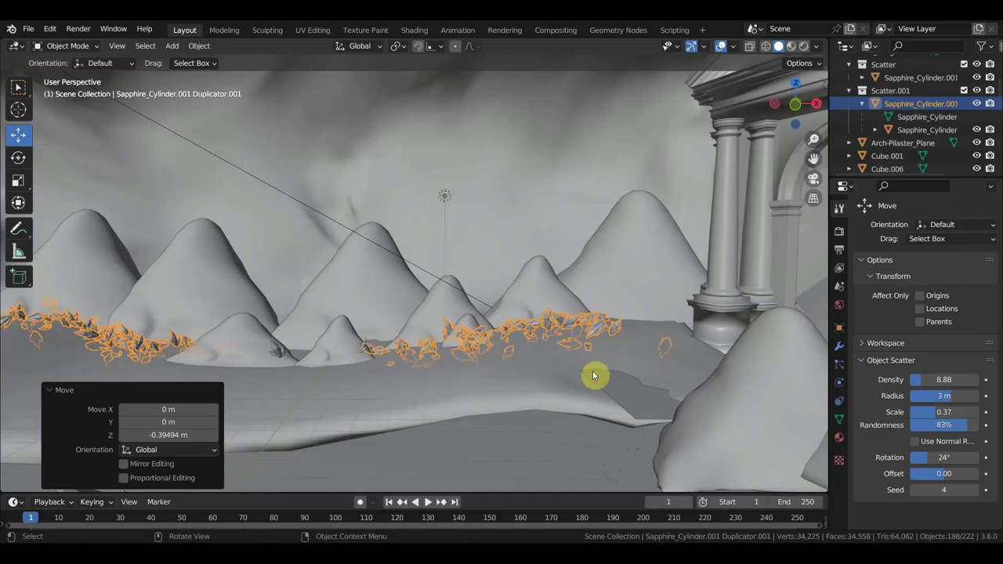
mouse_move(552, 368)
middle_down()
mouse_move(783, 358)
mouse_move(7, 369)
middle_up()
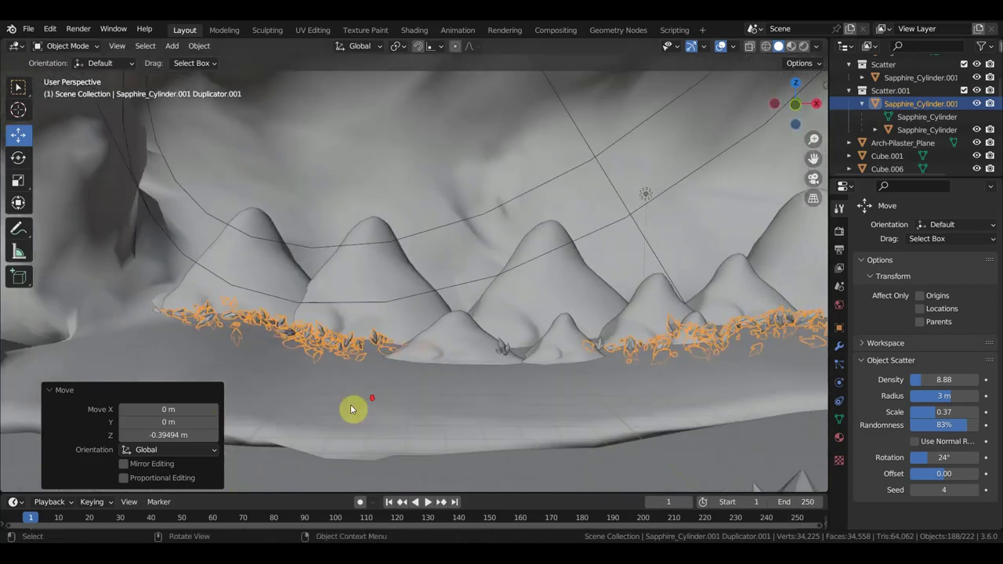
middle_drag(394, 397, 431, 385)
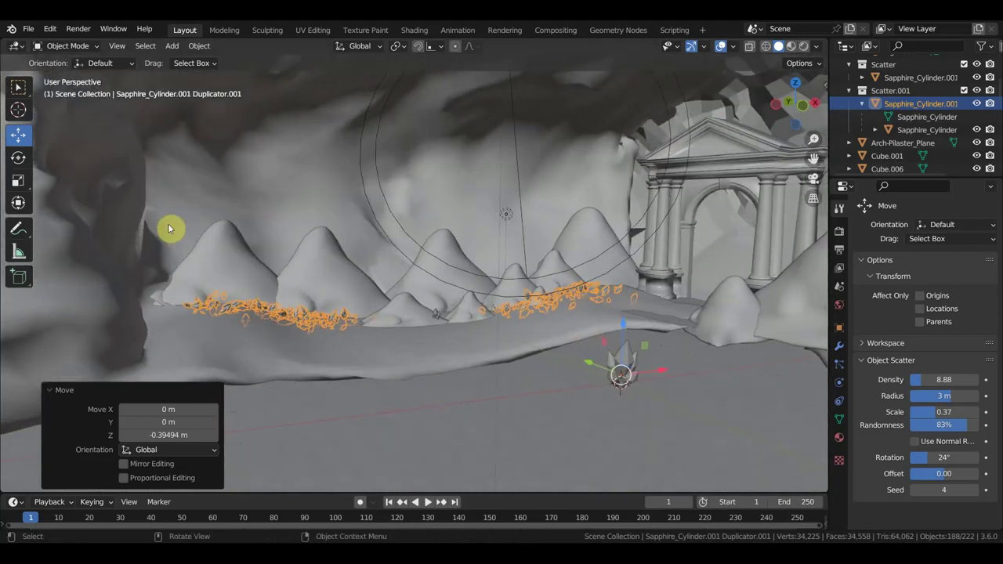
click(199, 46)
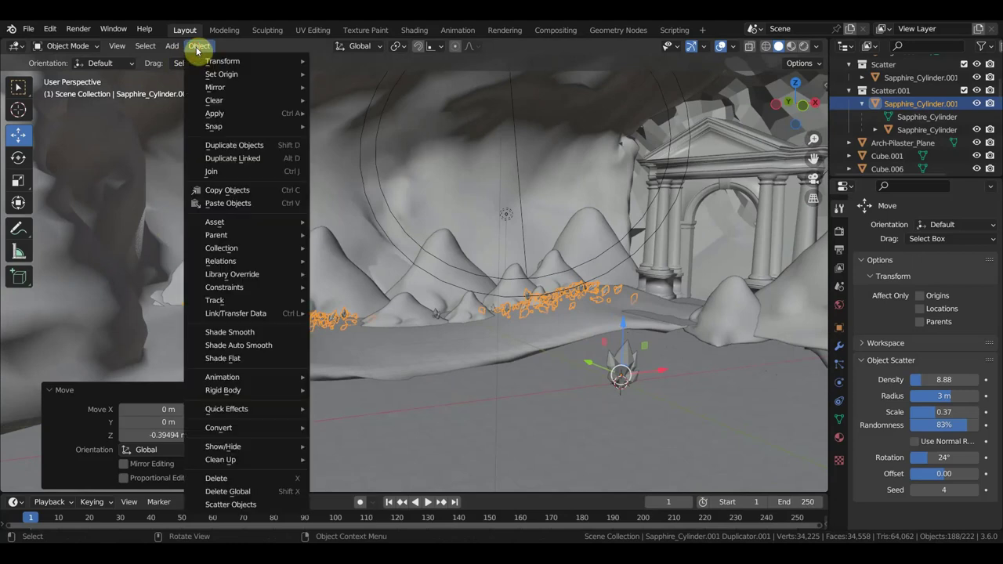
mouse_move(219, 428)
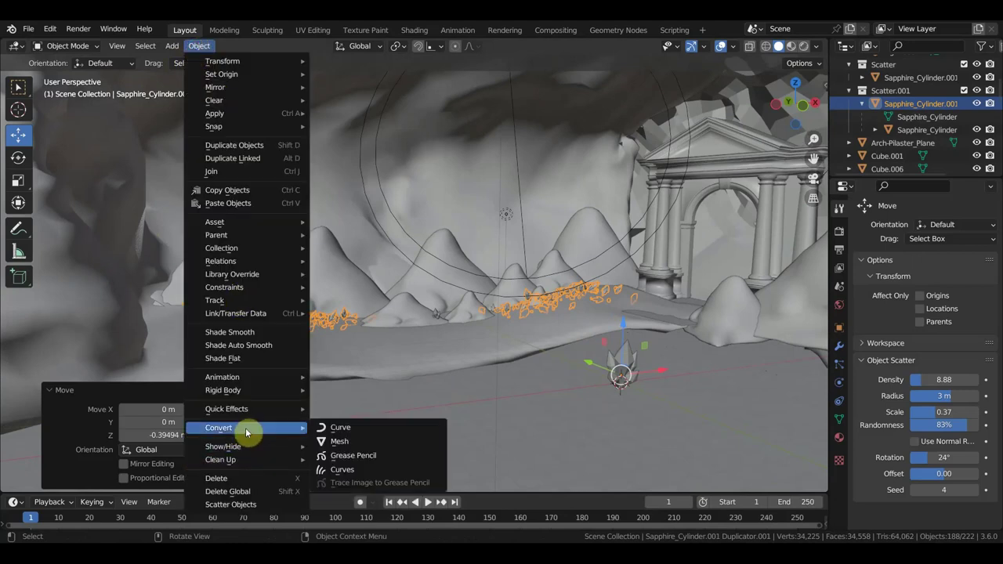
Convert the crystal scatter to a mesh, then delete and restore the standalone crystal copy.
click(342, 442)
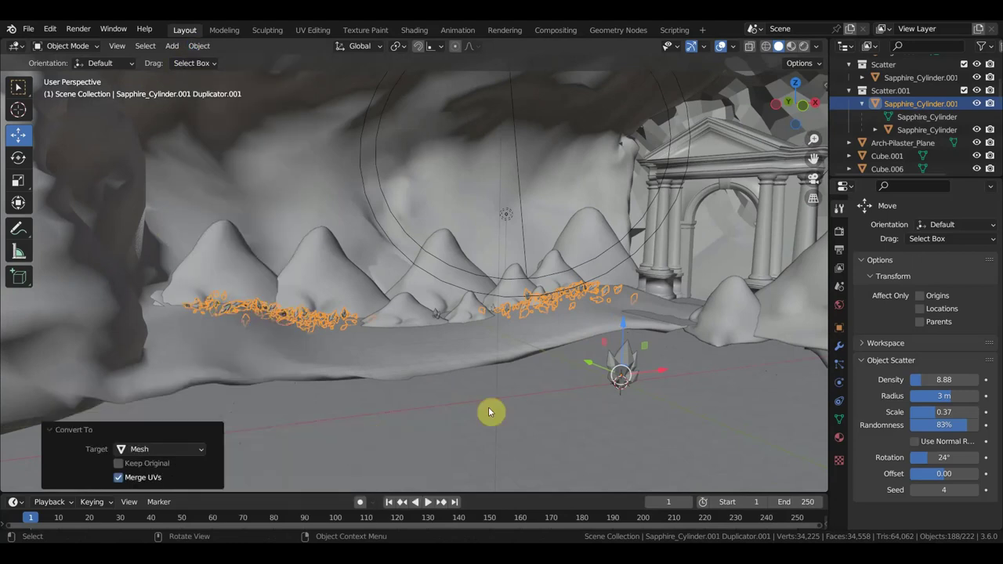
click(627, 361)
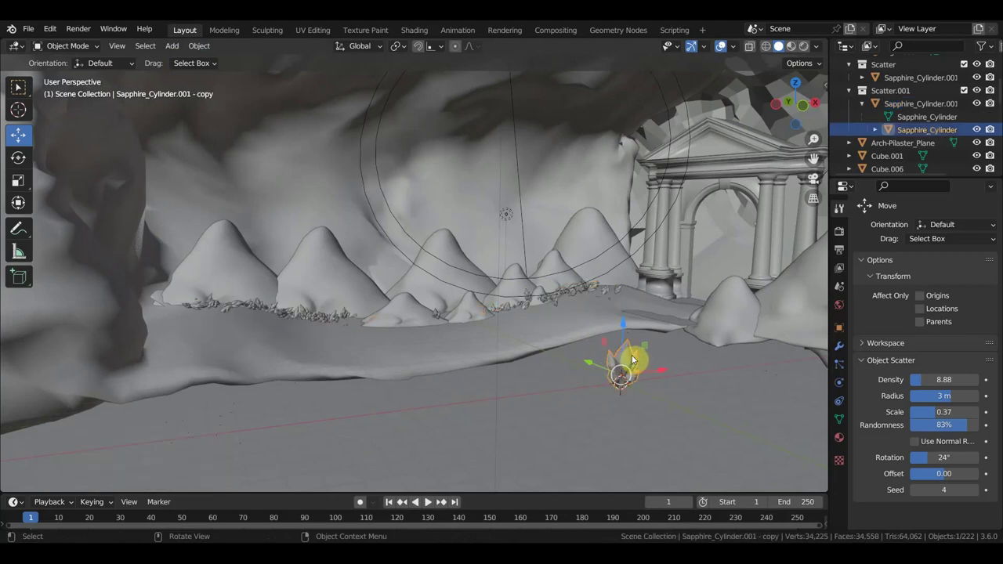
key(Delete)
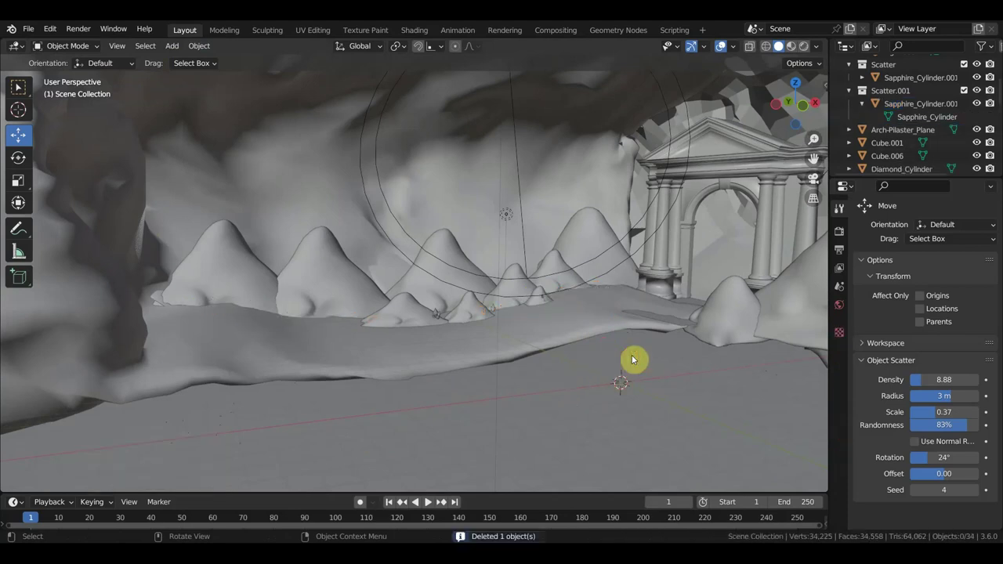
key(ctrl+z)
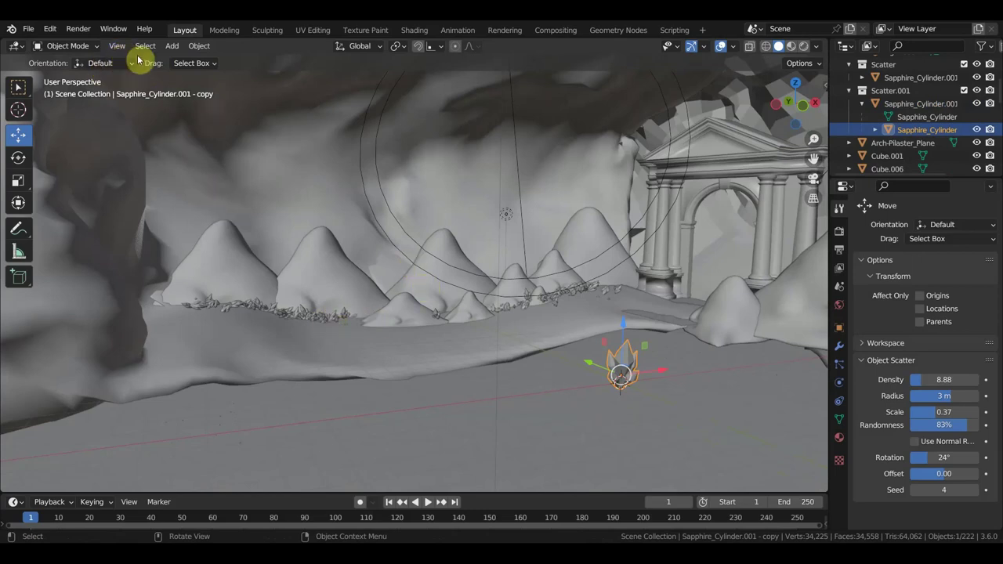
Convert the standalone crystal copy to a mesh.
click(172, 45)
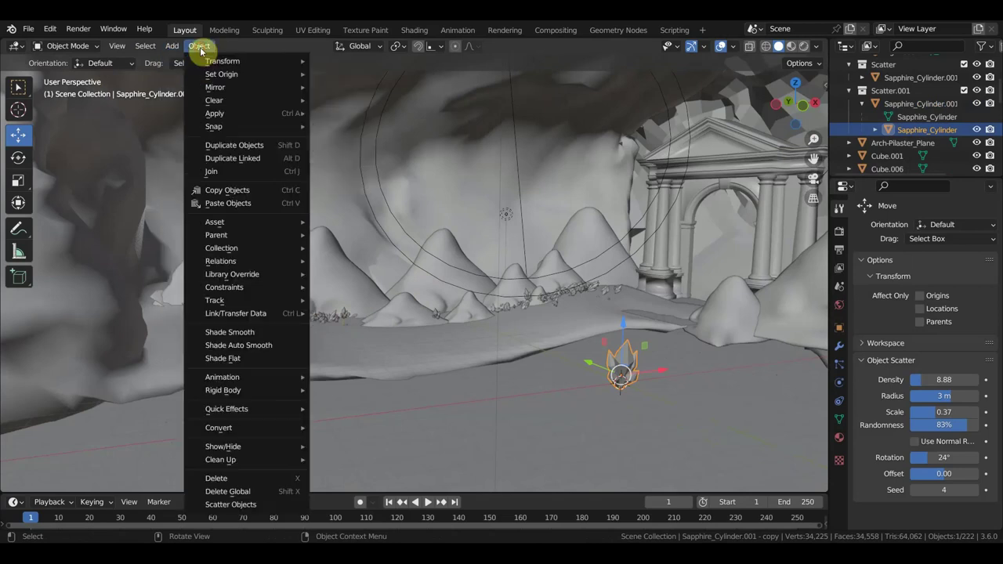
mouse_move(219, 428)
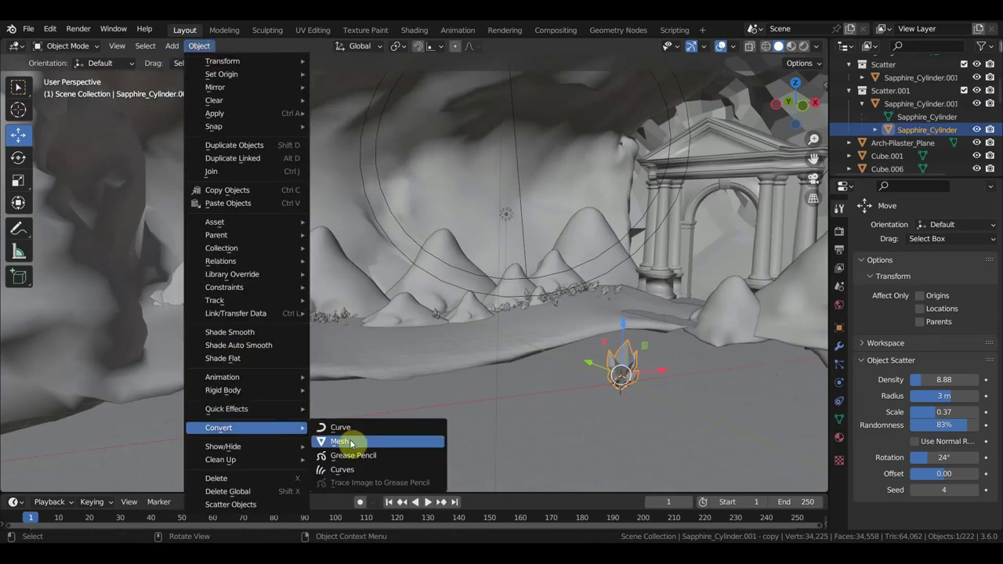
click(350, 442)
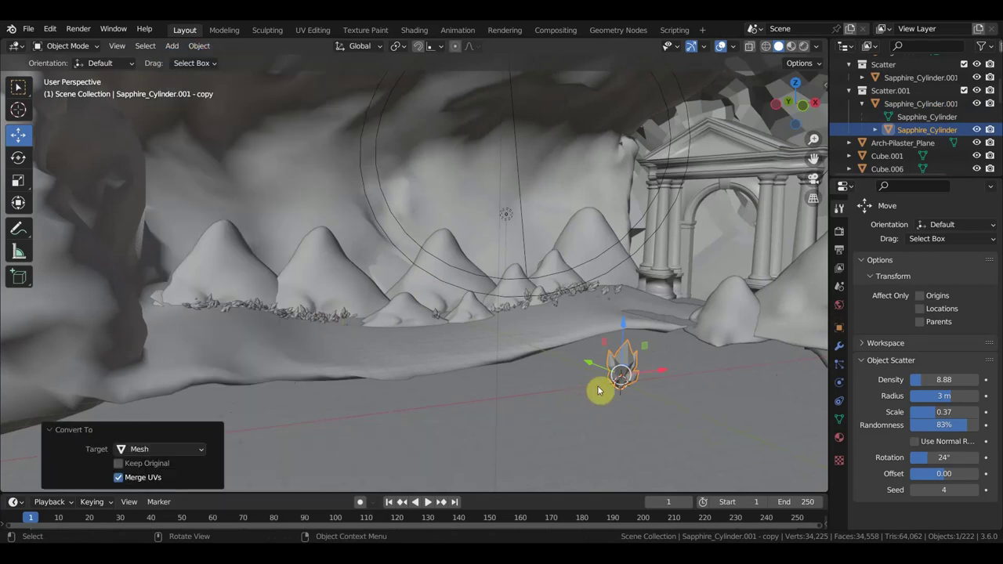
click(558, 305)
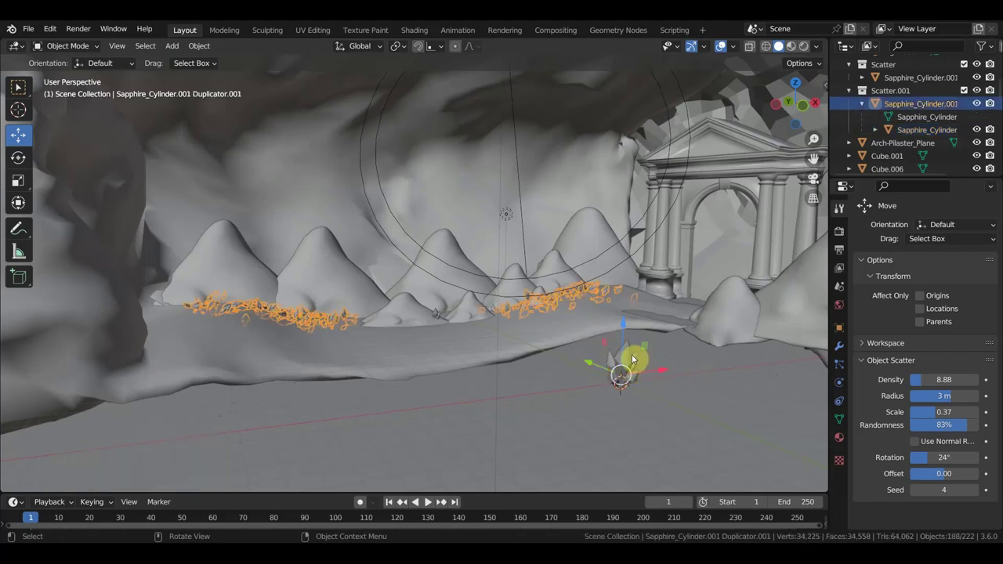
Raise the standalone crystal copy 0.19489 m along Z.
key(g)
key(z)
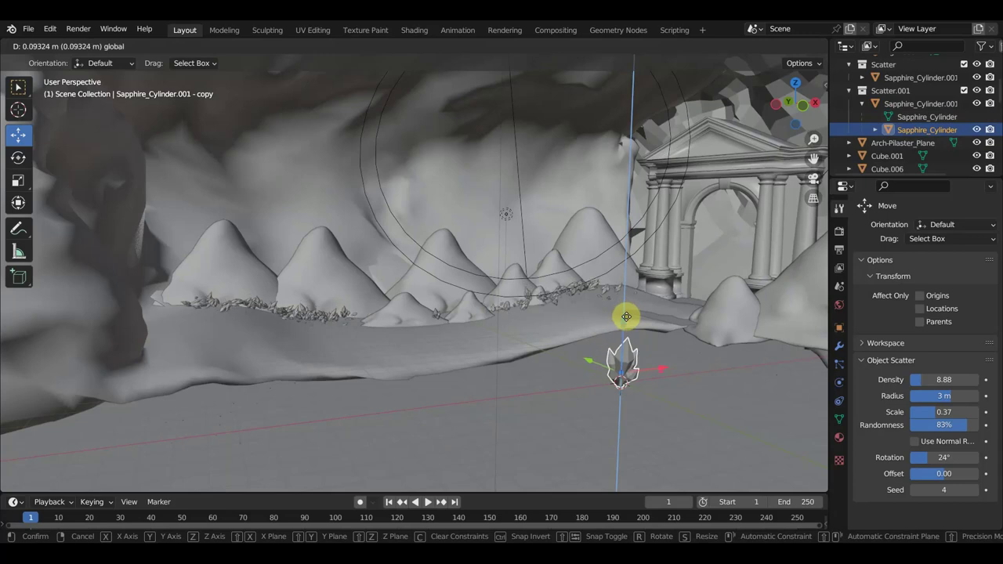
click(624, 314)
mouse_move(627, 353)
middle_down()
mouse_move(636, 363)
mouse_move(616, 385)
mouse_move(634, 394)
mouse_move(626, 399)
middle_up()
Pan across the hills to the crystal row and reselect the scattered crystals.
scroll(643, 373, up, 3)
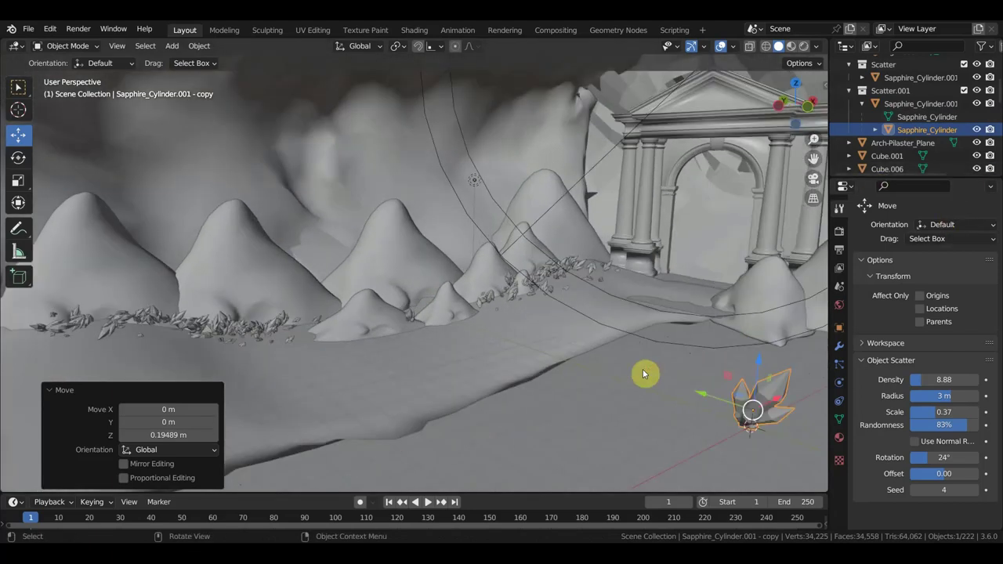
mouse_move(652, 391)
shift+middle_down()
mouse_move(804, 410)
mouse_move(700, 358)
shift+middle_up()
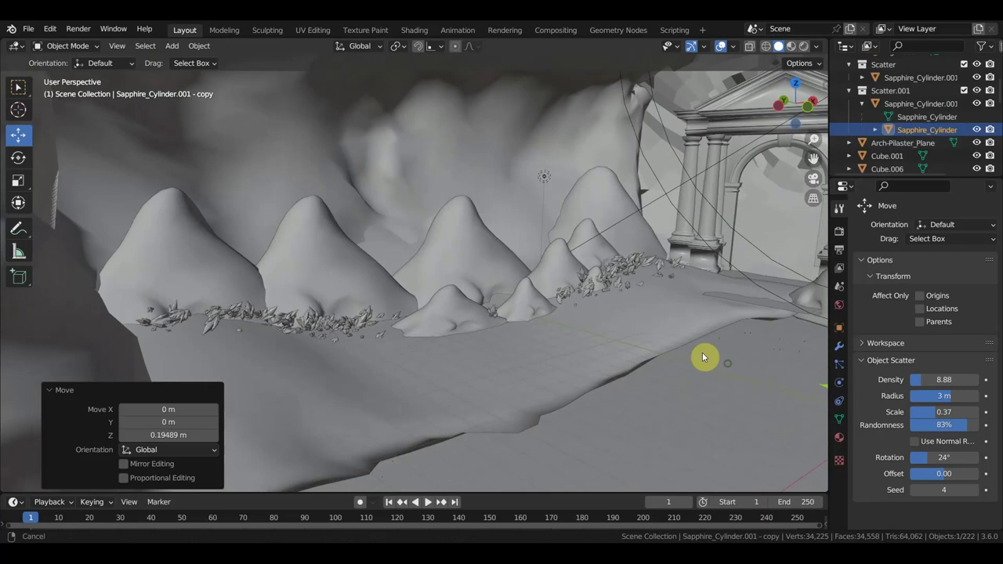
scroll(678, 356, up, 2)
scroll(669, 359, up, 2)
scroll(668, 359, down, 2)
scroll(667, 358, down, 2)
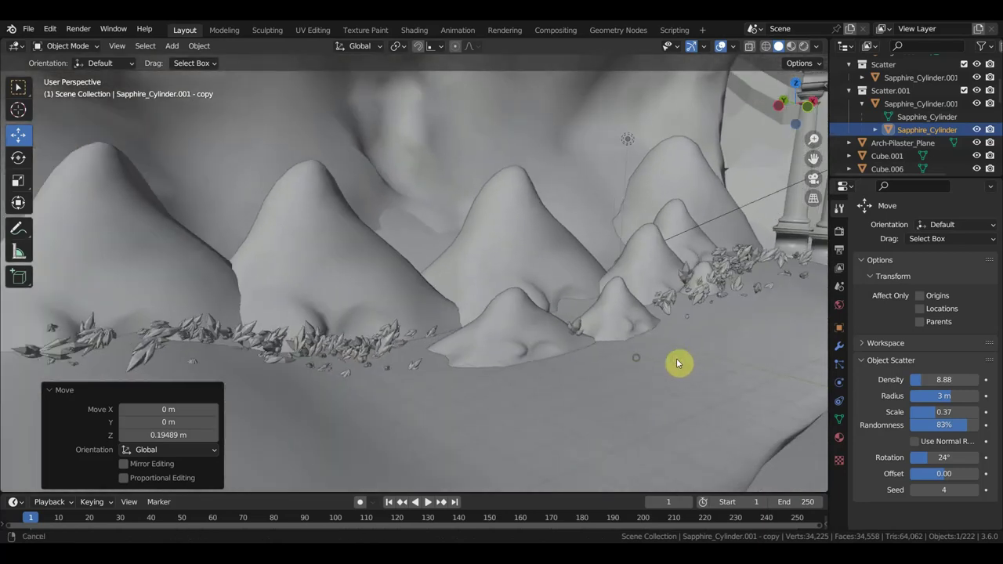
scroll(679, 363, down, 2)
mouse_move(86, 361)
shift+middle_down()
mouse_move(385, 394)
mouse_move(506, 363)
mouse_move(515, 342)
mouse_move(475, 327)
mouse_move(372, 327)
shift+middle_up()
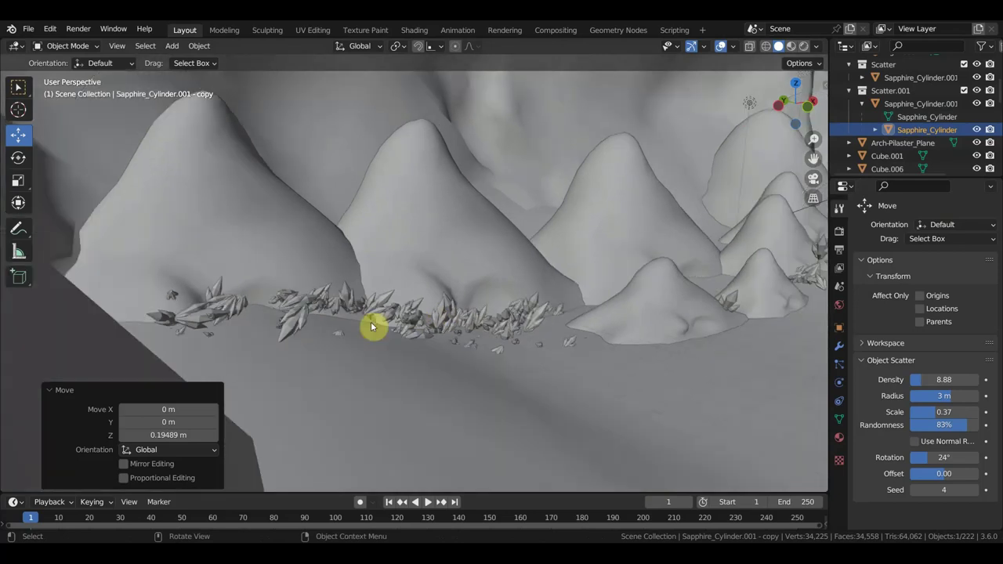
click(296, 328)
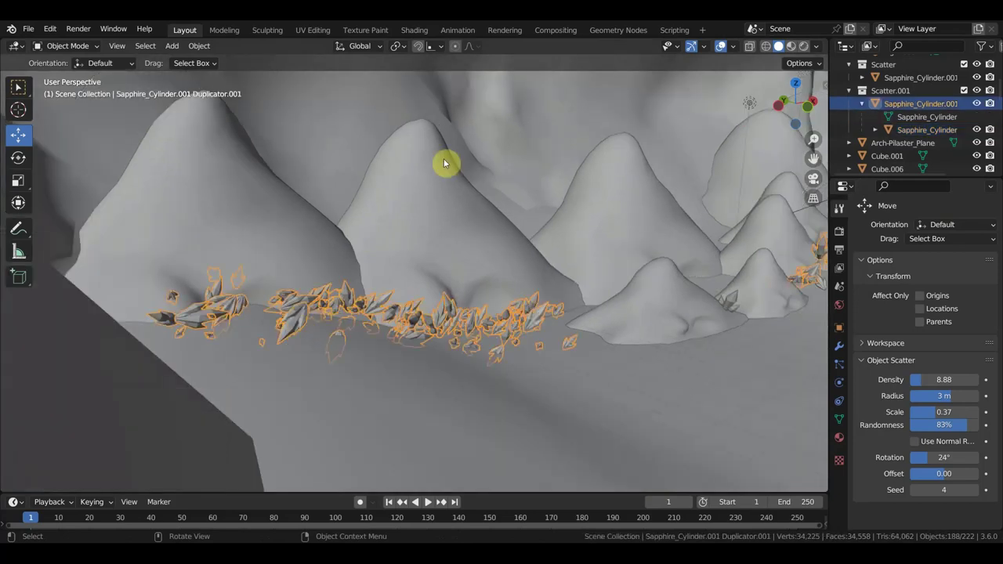
Convert the scattered crystals to Mesh with Merge UVs on and Keep Original off.
click(196, 49)
mouse_move(227, 427)
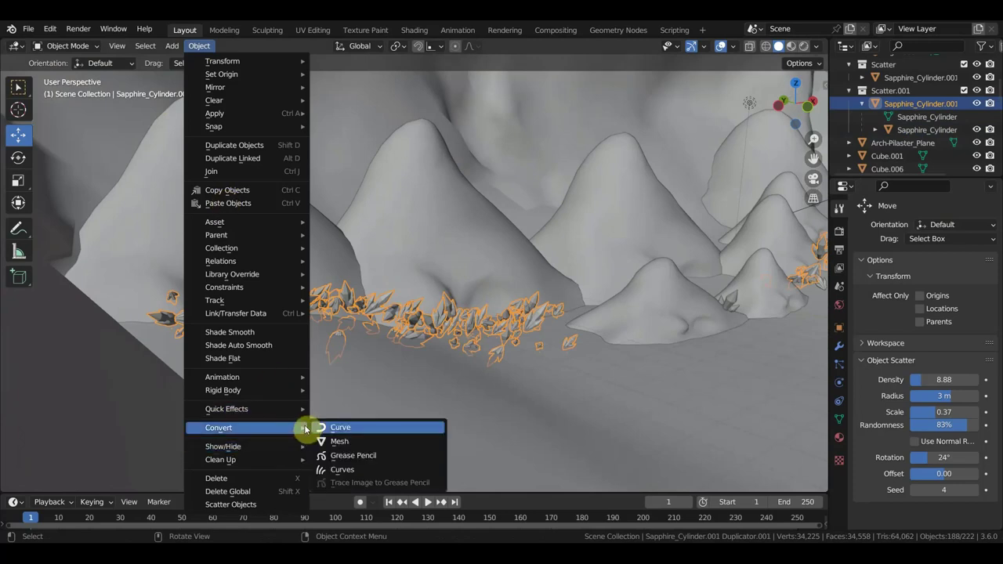
click(351, 444)
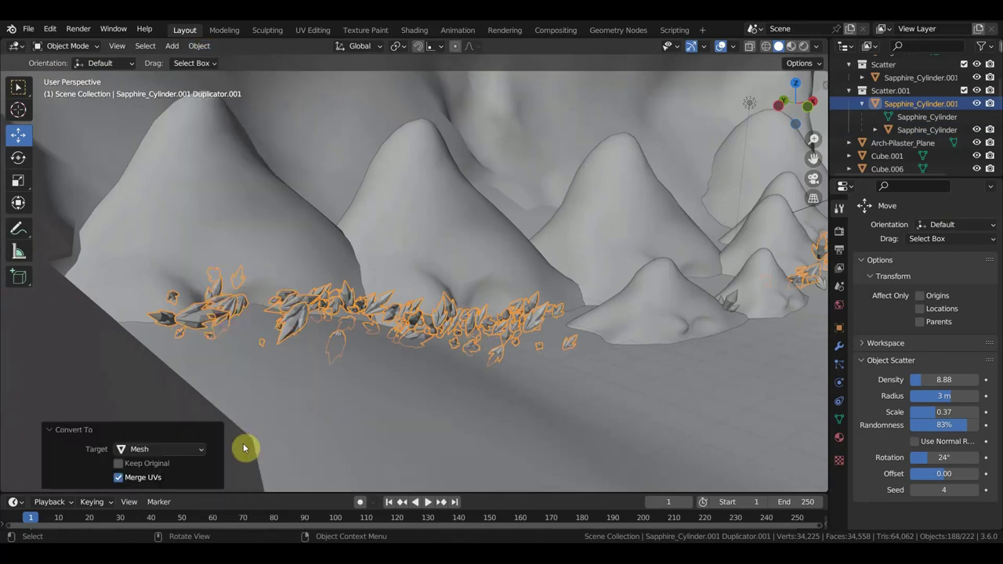
click(119, 464)
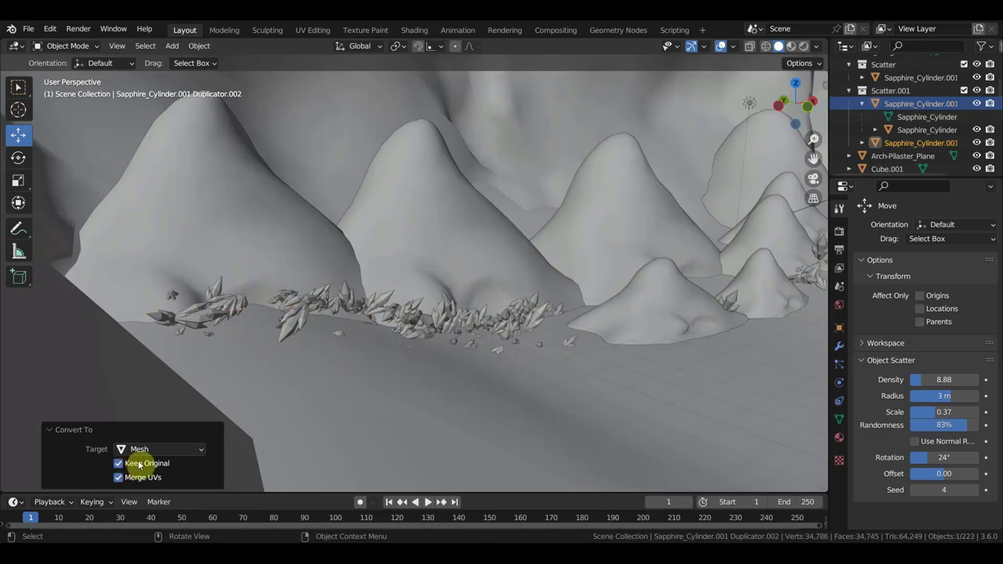
click(118, 464)
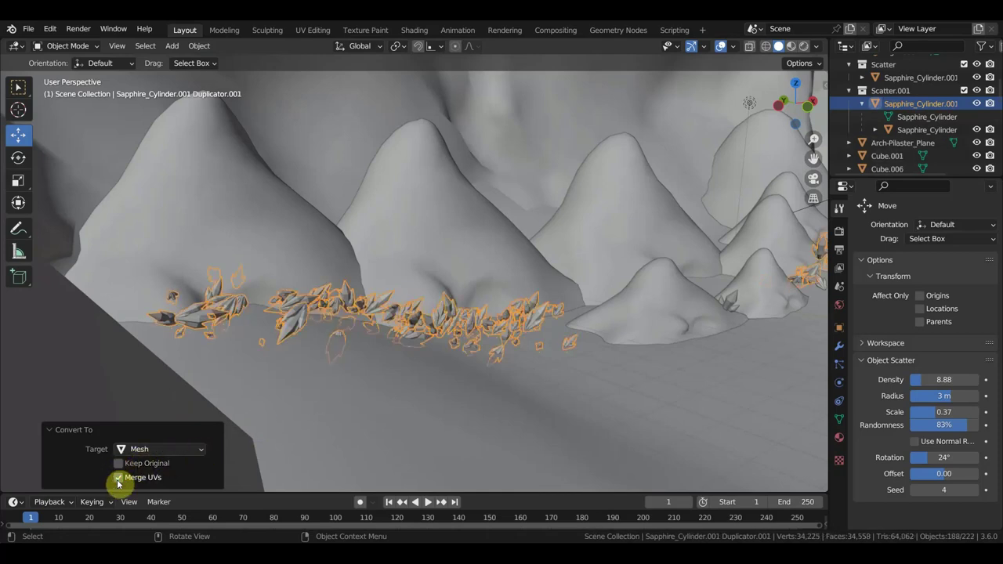
click(195, 451)
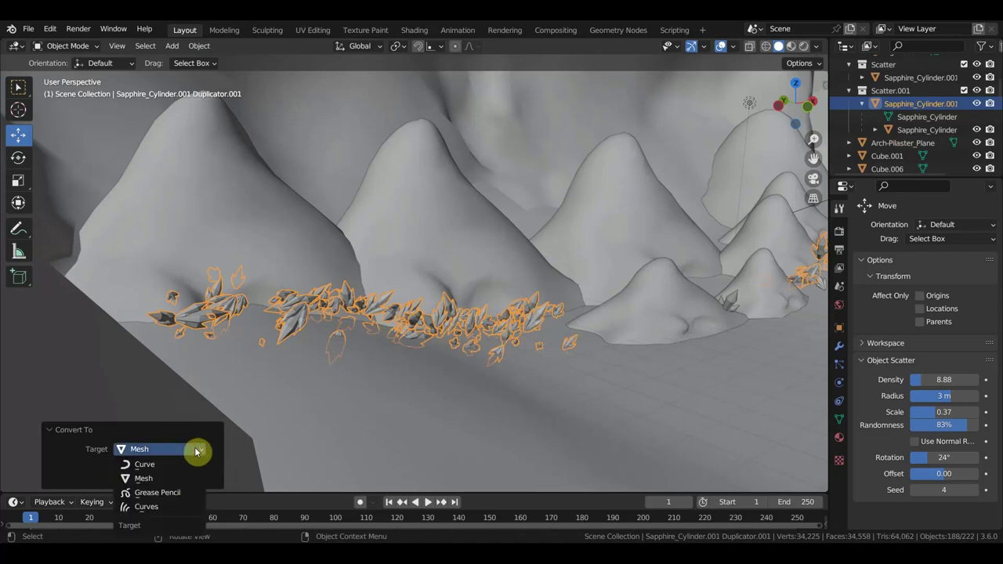
click(196, 450)
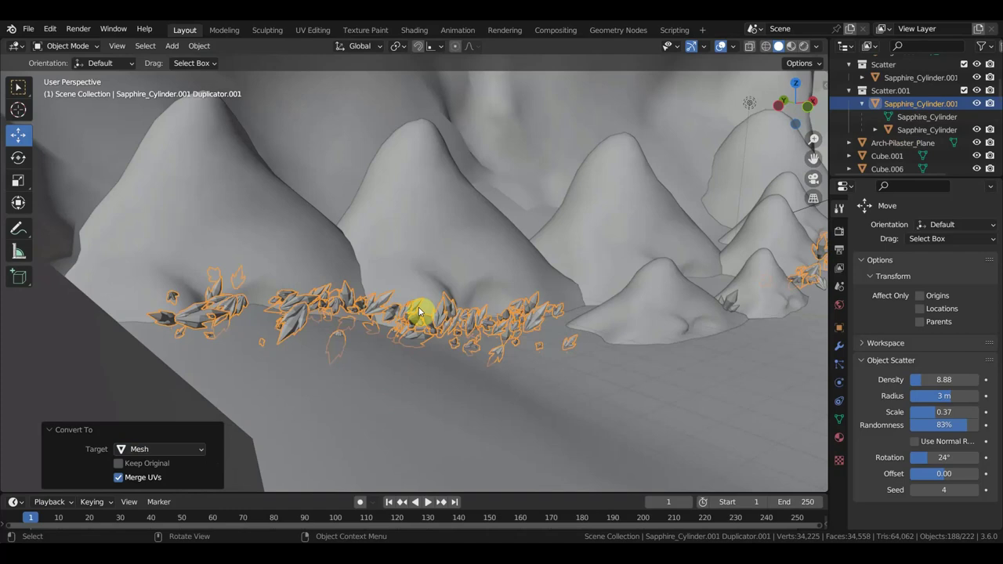
click(444, 315)
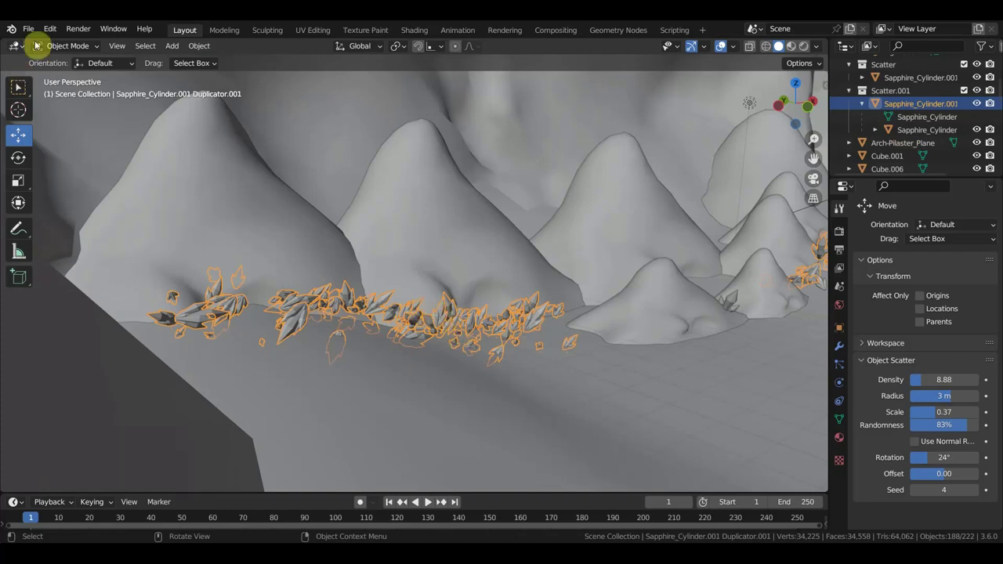
click(82, 48)
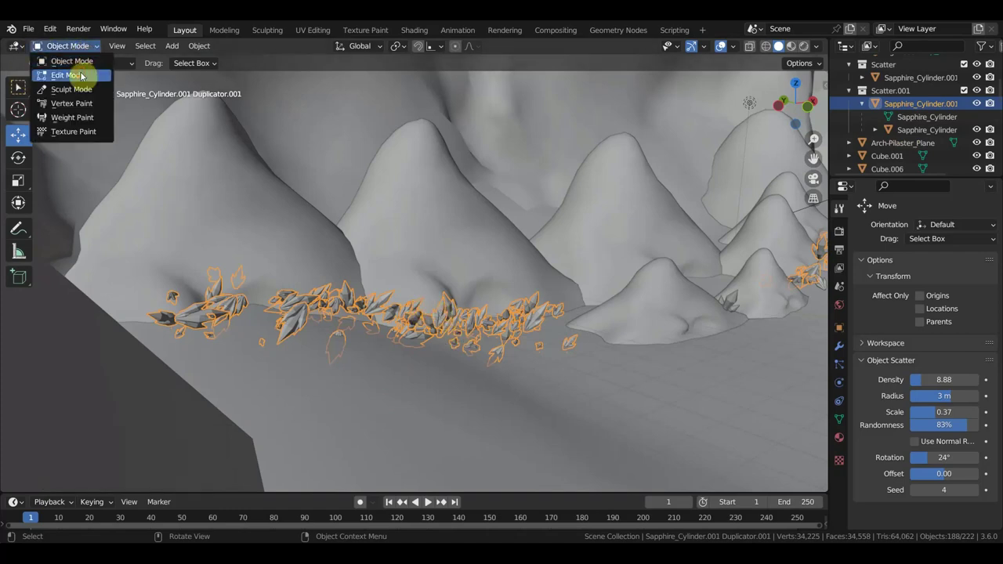
click(73, 75)
scroll(343, 322, up, 2)
scroll(342, 322, up, 2)
key(alt+a)
scroll(373, 340, down, 2)
mouse_move(373, 340)
middle_down()
mouse_move(556, 326)
mouse_move(376, 331)
middle_up()
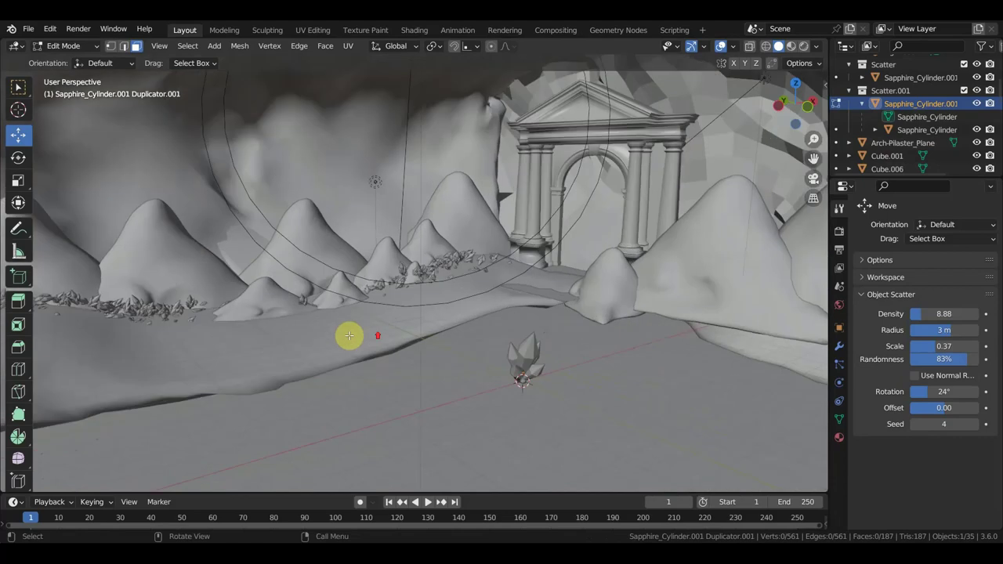
scroll(376, 332, up, 1)
scroll(377, 331, up, 1)
scroll(376, 332, up, 1)
scroll(376, 331, up, 1)
scroll(376, 331, down, 2)
scroll(376, 332, down, 2)
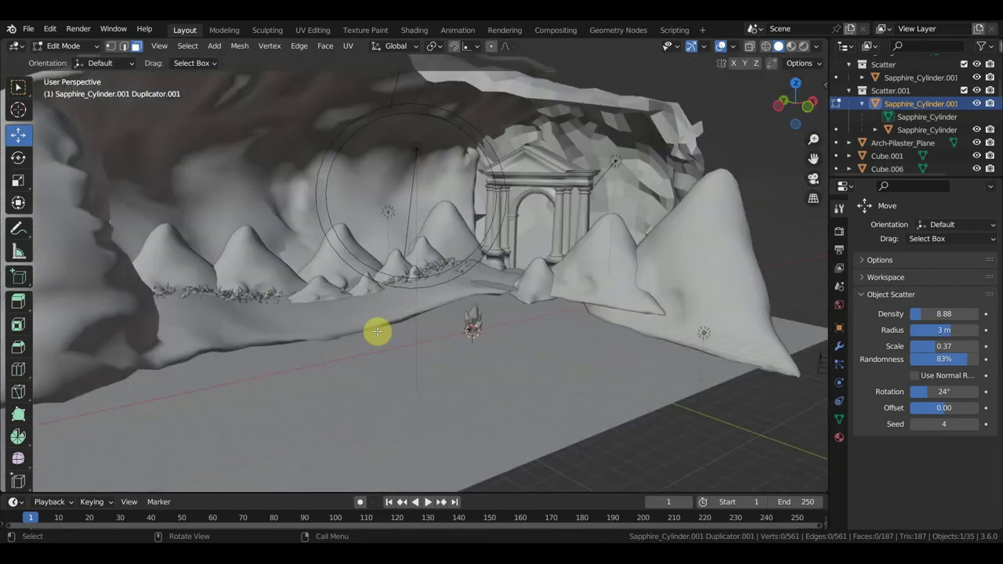
scroll(224, 279, down, 1)
middle_drag(298, 287, 430, 278)
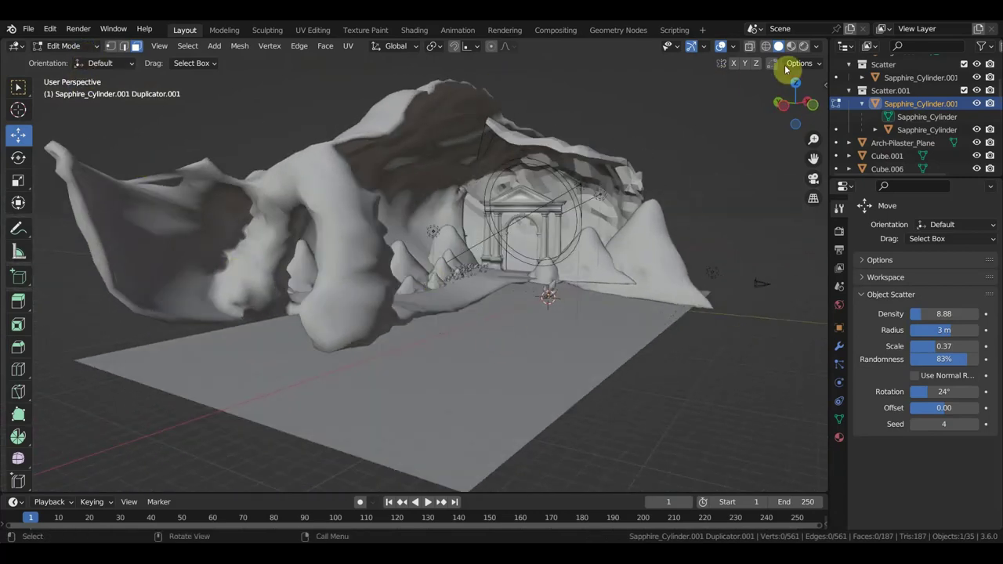
click(67, 47)
In Object Mode, raise Plane.001 by 0.96767 m along Z.
click(72, 57)
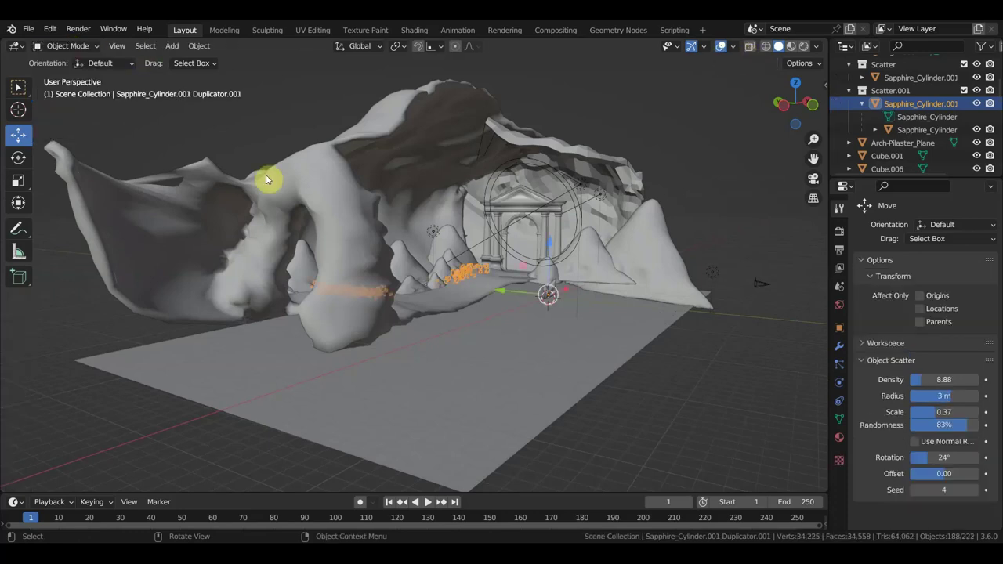
click(528, 368)
mouse_move(493, 268)
mouse_down()
mouse_move(496, 251)
mouse_move(488, 253)
mouse_up()
scroll(488, 254, up, 3)
scroll(517, 289, up, 3)
mouse_move(417, 300)
middle_down()
mouse_move(320, 293)
mouse_move(459, 320)
mouse_move(517, 313)
middle_up()
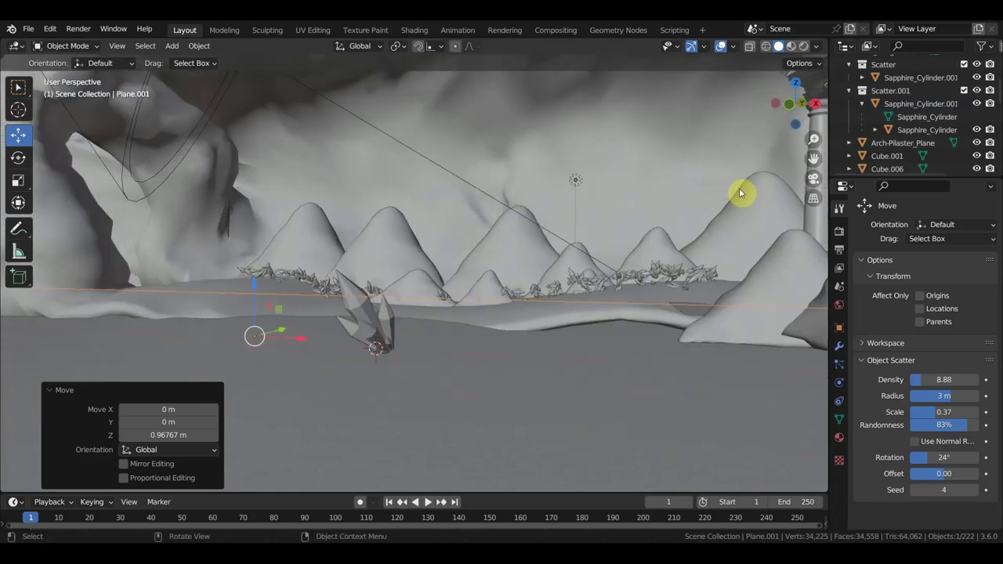
Switch the viewport shading to Material Preview.
click(791, 45)
mouse_move(773, 83)
middle_down()
mouse_move(619, 232)
mouse_move(653, 231)
mouse_move(663, 245)
middle_up()
scroll(629, 276, up, 2)
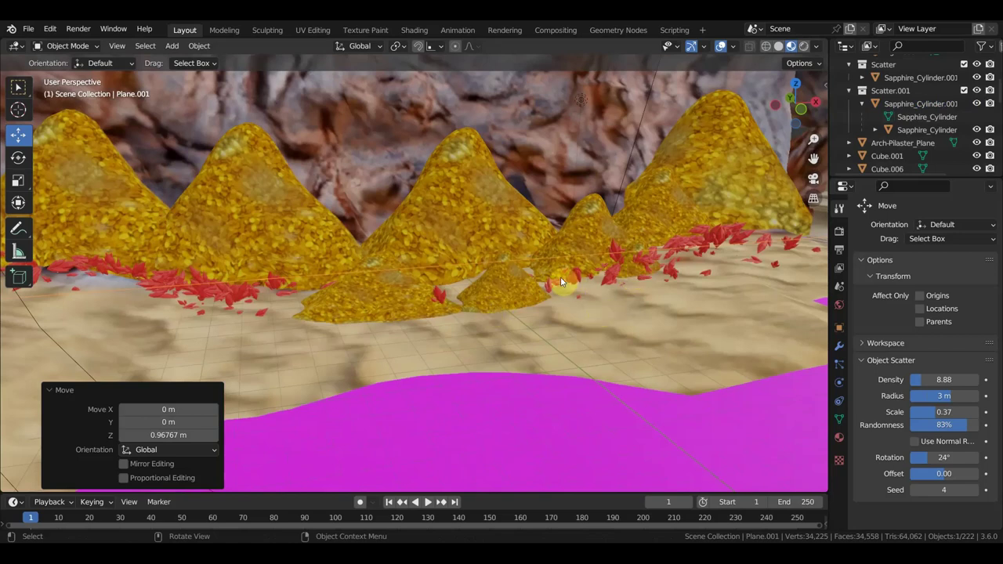
Select the red crystal strip Sapphire_Cylinder.001 Duplicator.001 at the foot of the gold mounds.
middle_drag(586, 268, 317, 317)
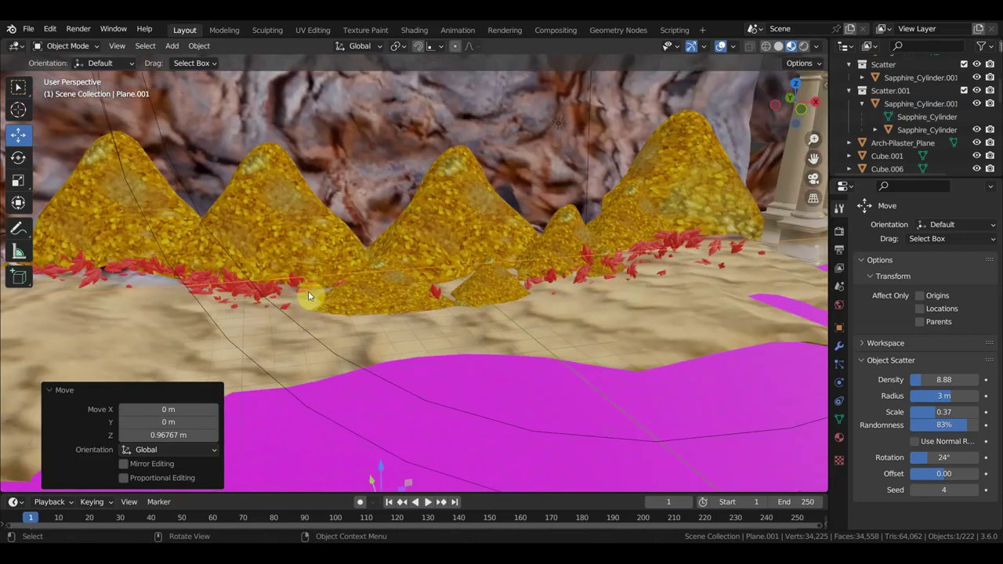
scroll(472, 224, down, 3)
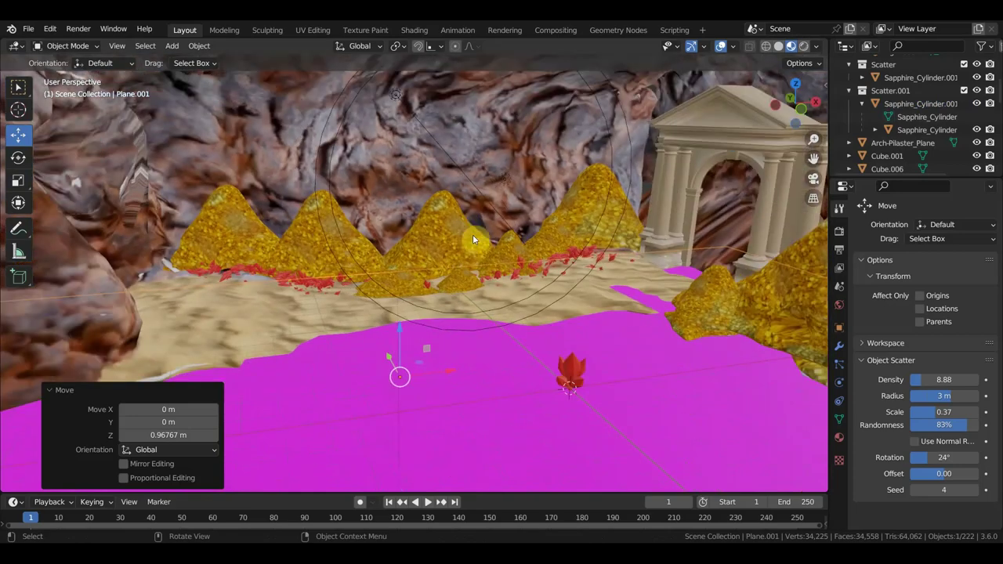
scroll(529, 240, up, 2)
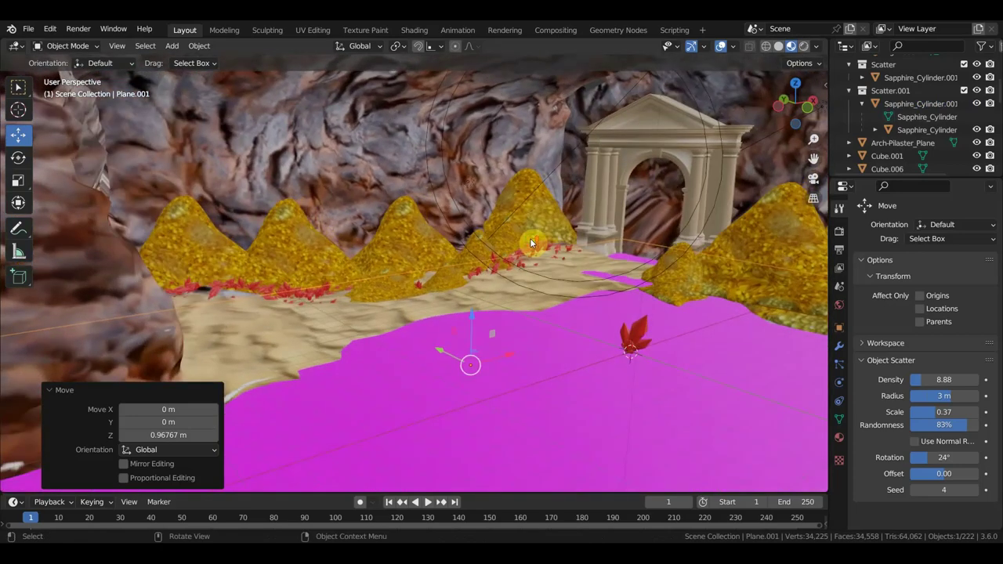
scroll(530, 242, up, 2)
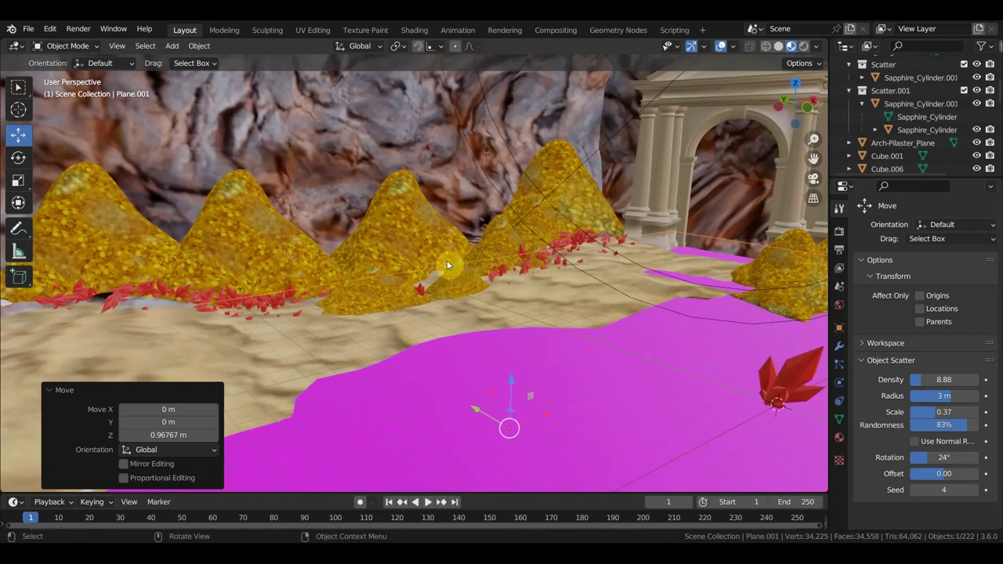
click(426, 242)
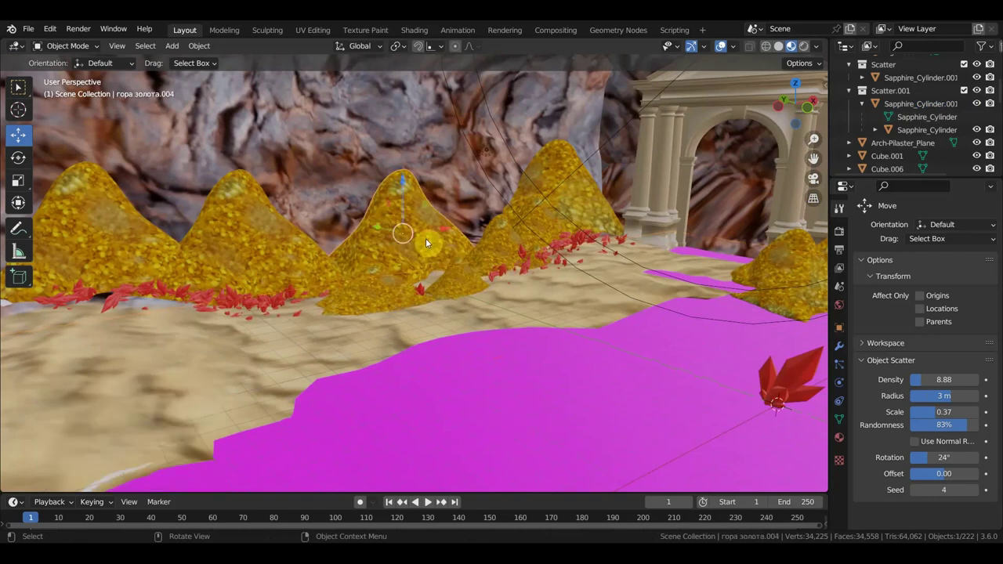
click(276, 296)
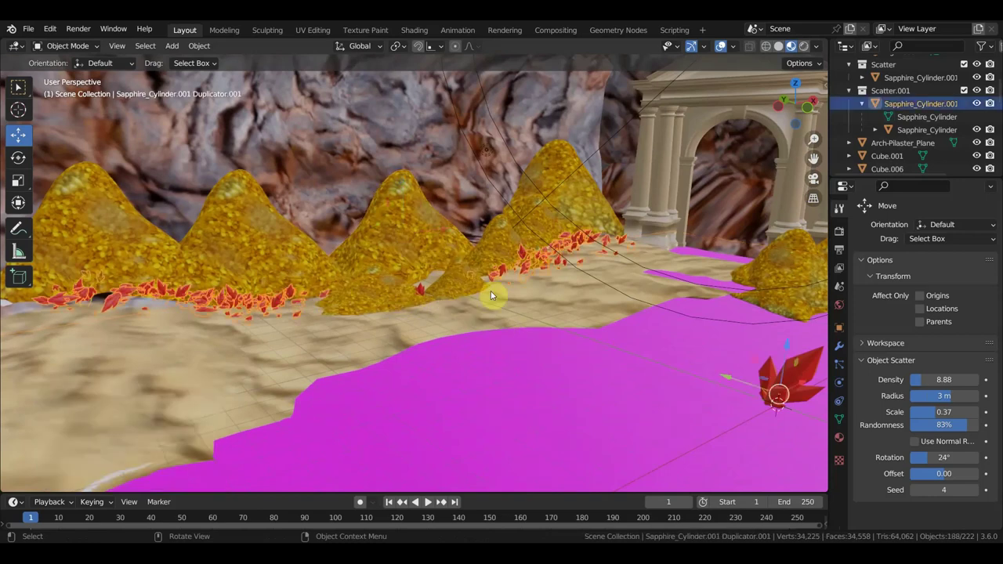
mouse_move(521, 258)
middle_down()
mouse_move(451, 266)
mouse_move(509, 294)
mouse_move(507, 303)
mouse_move(308, 330)
mouse_move(329, 352)
mouse_move(396, 352)
mouse_move(409, 366)
mouse_move(727, 280)
middle_up()
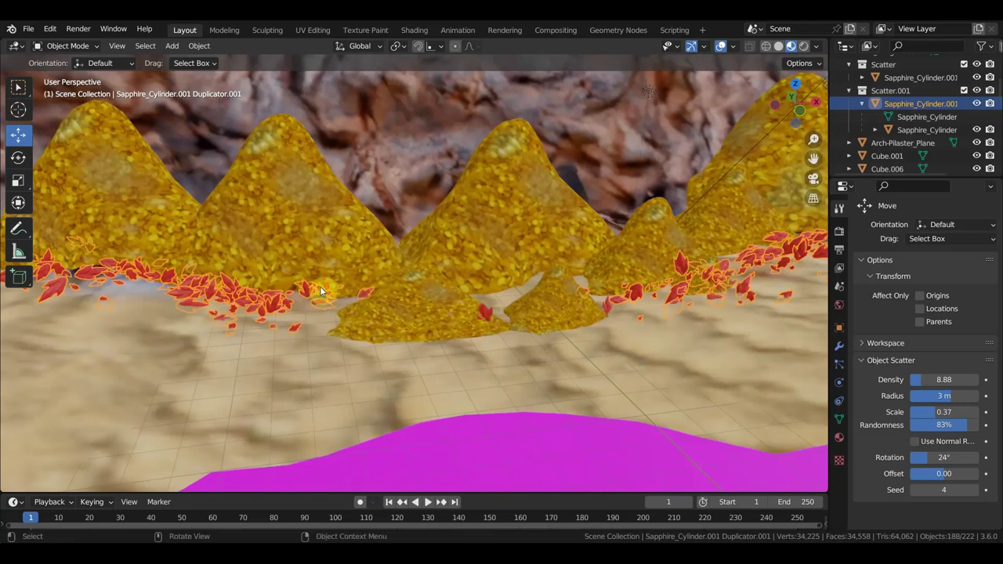
scroll(333, 298, down, 3)
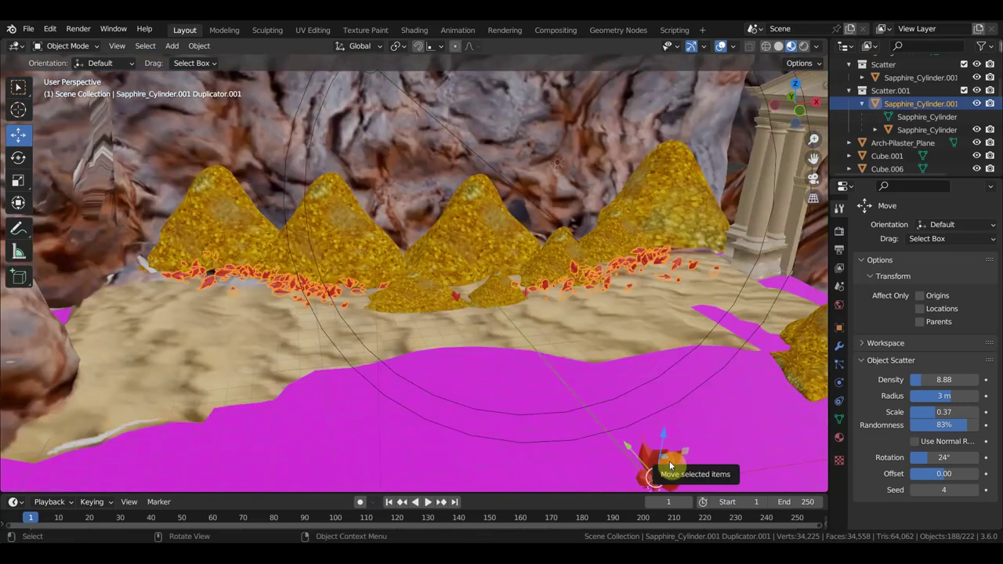
Delete the red crystal scatter mesh and the remaining scatter copy from the mounds.
key(Delete)
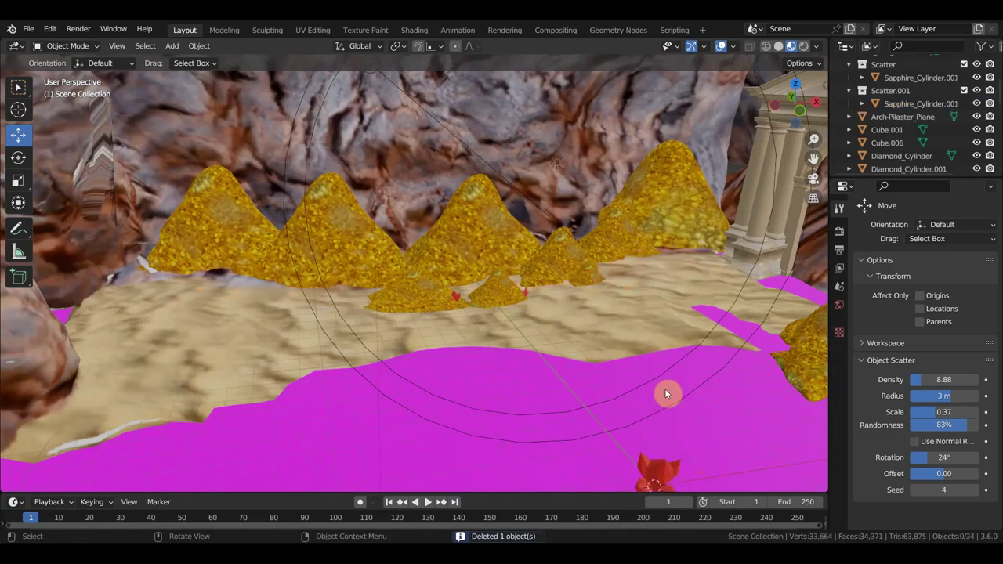
key(ctrl+z)
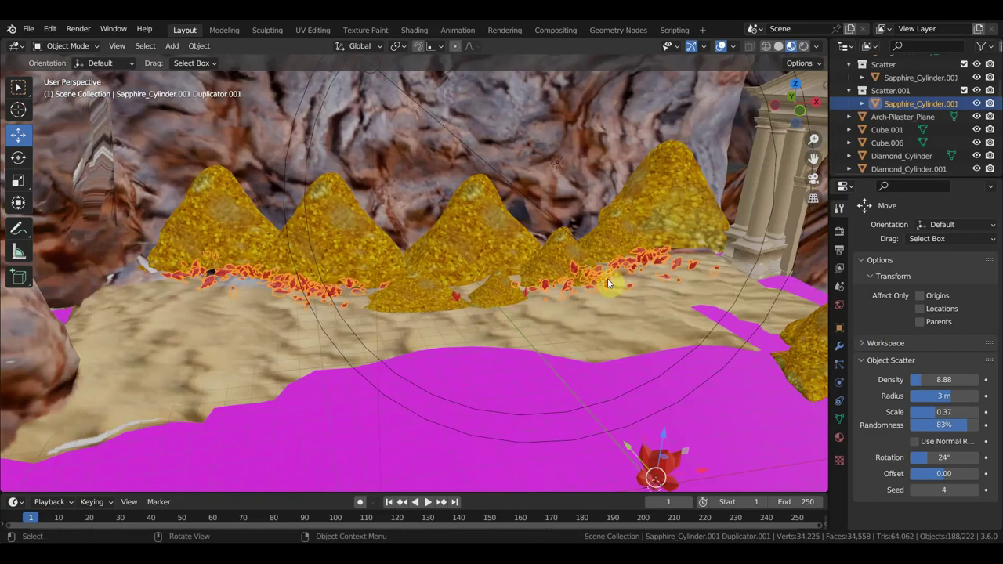
key(Delete)
mouse_move(607, 278)
middle_down()
mouse_move(523, 315)
mouse_move(566, 365)
mouse_move(556, 397)
middle_up()
click(527, 362)
key(Delete)
Select a single red crystal together with the gold mound гора золота.004.
scroll(478, 329, up, 3)
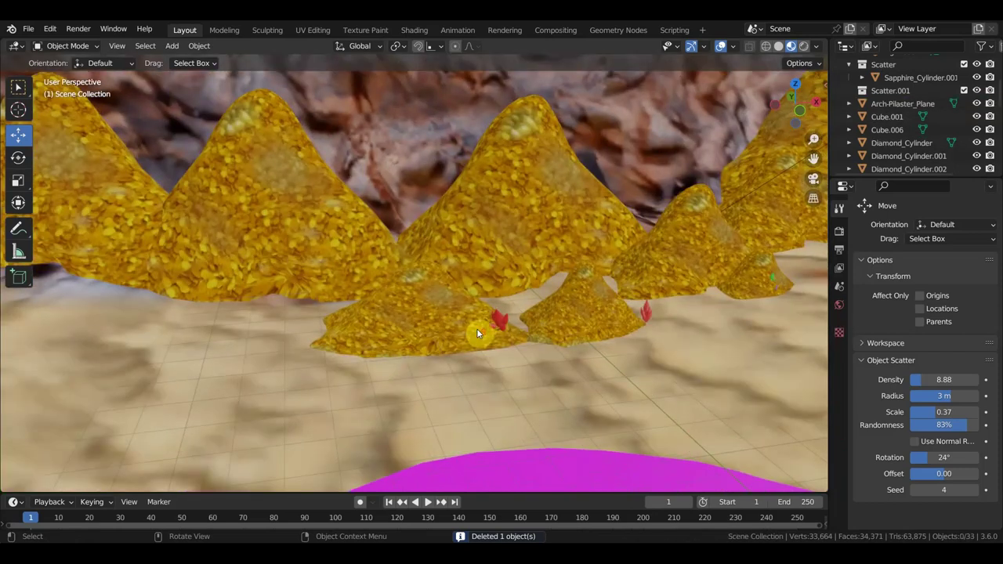
scroll(478, 329, up, 2)
click(539, 337)
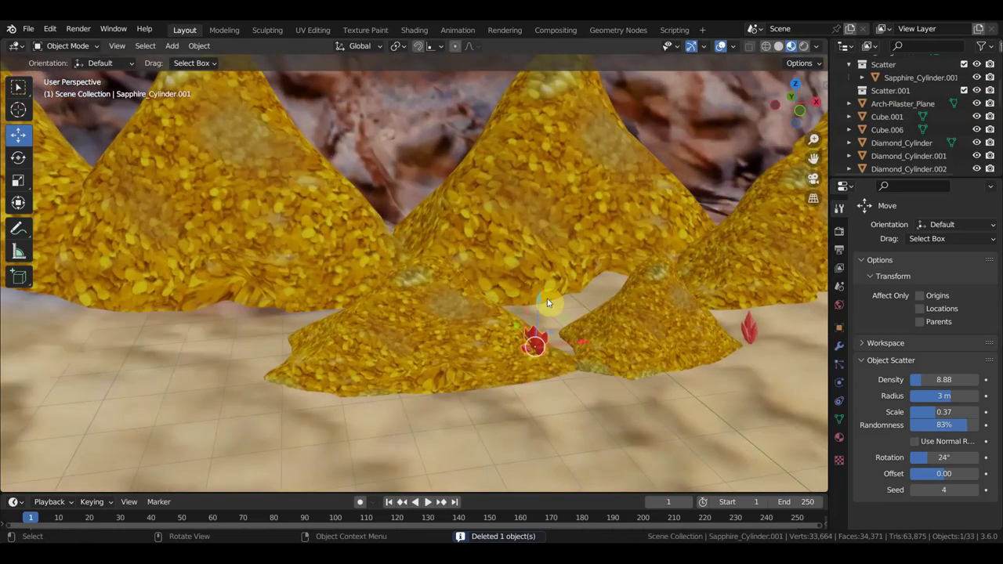
shift+click(556, 174)
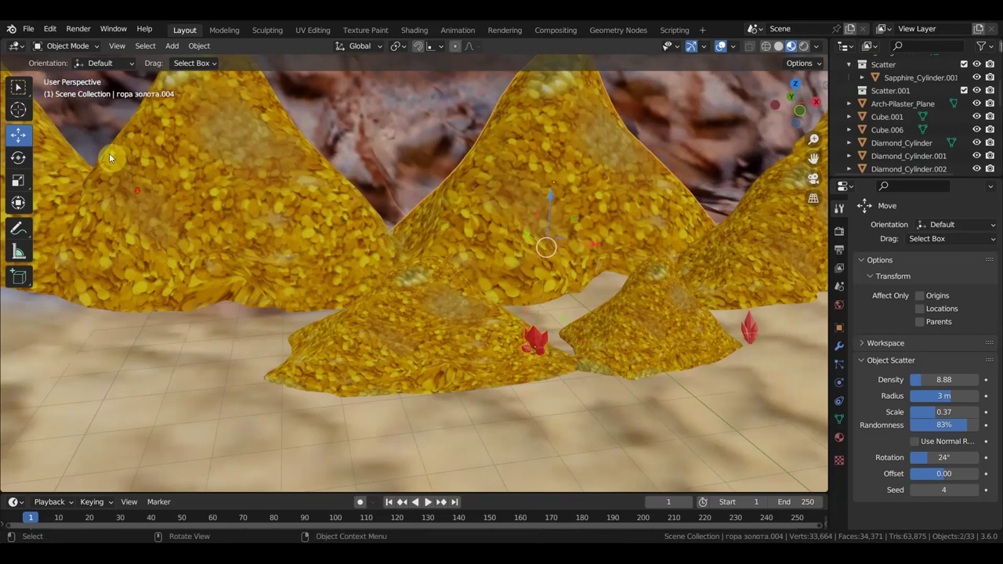
middle_drag(109, 153, 292, 233)
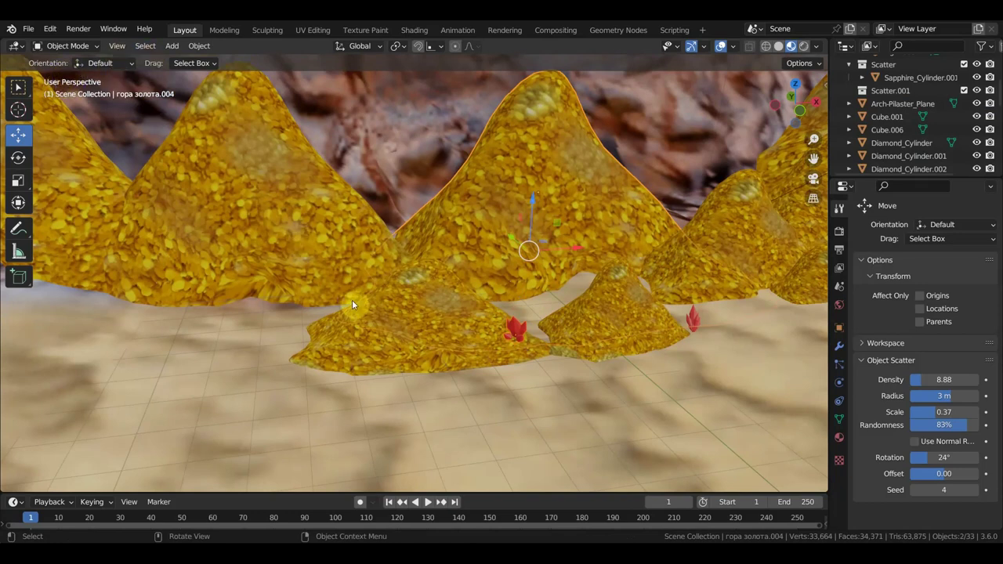
Scatter red crystal instances across the central gold mound with Scatter Objects.
key(F3)
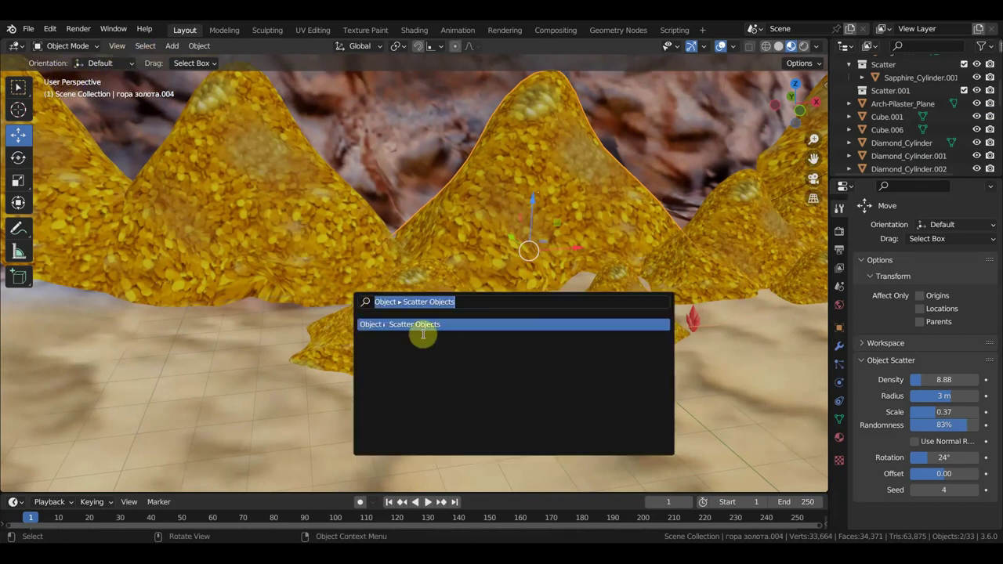
click(419, 325)
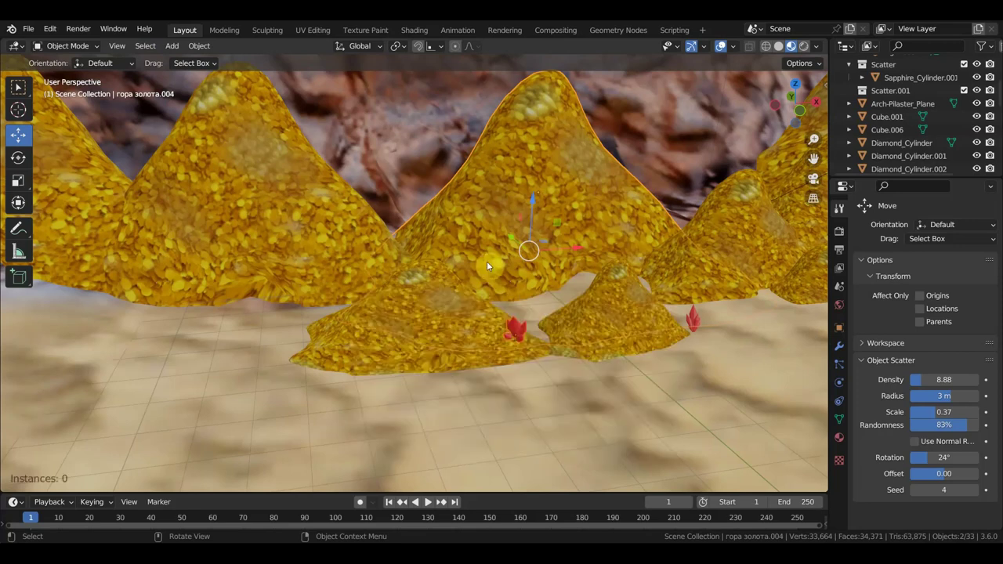
scroll(525, 161, down, 2)
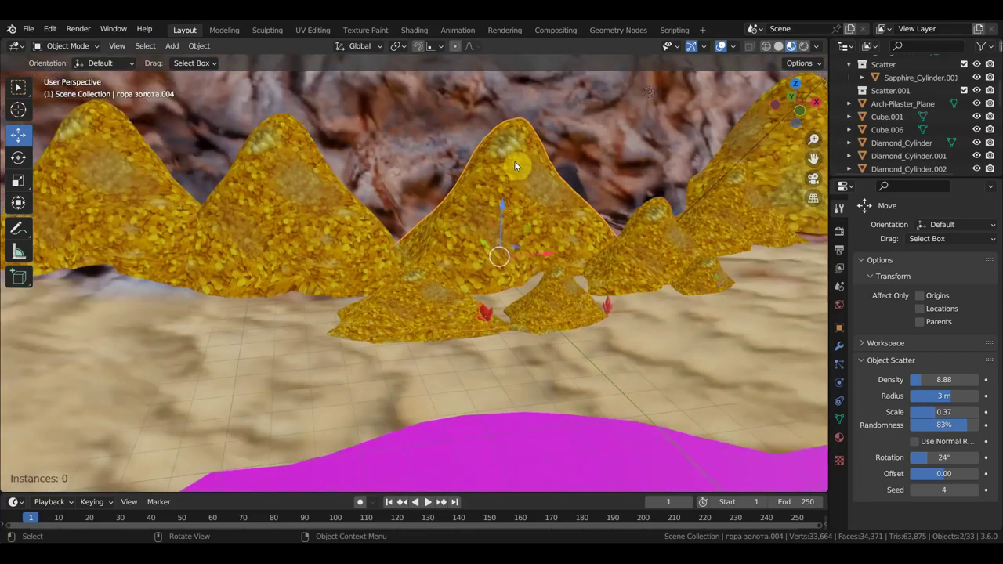
drag(575, 223, 548, 239)
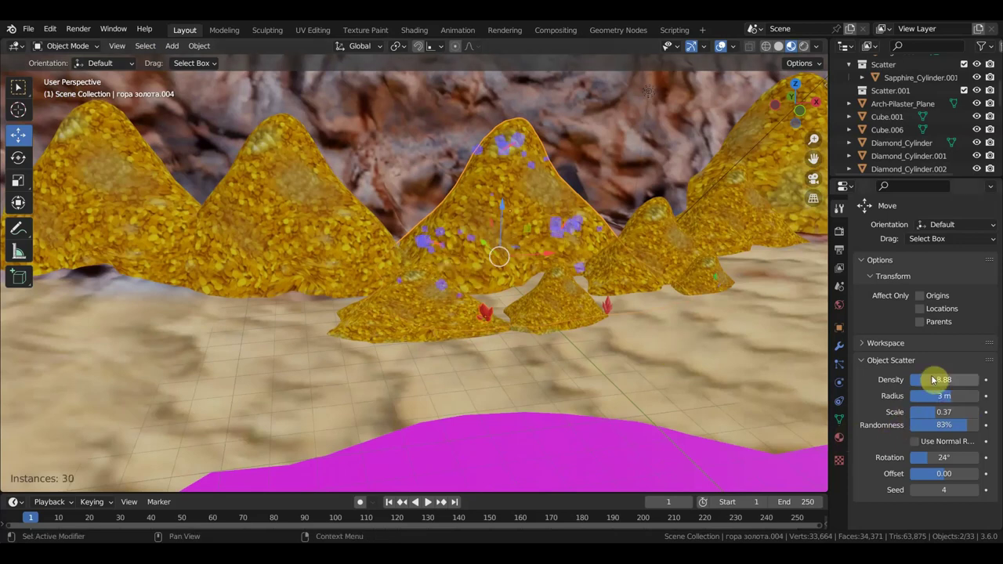
Set scatter density to 4.40, radius 2 m, scale 0.36 and rotation 41°.
drag(926, 380, 913, 380)
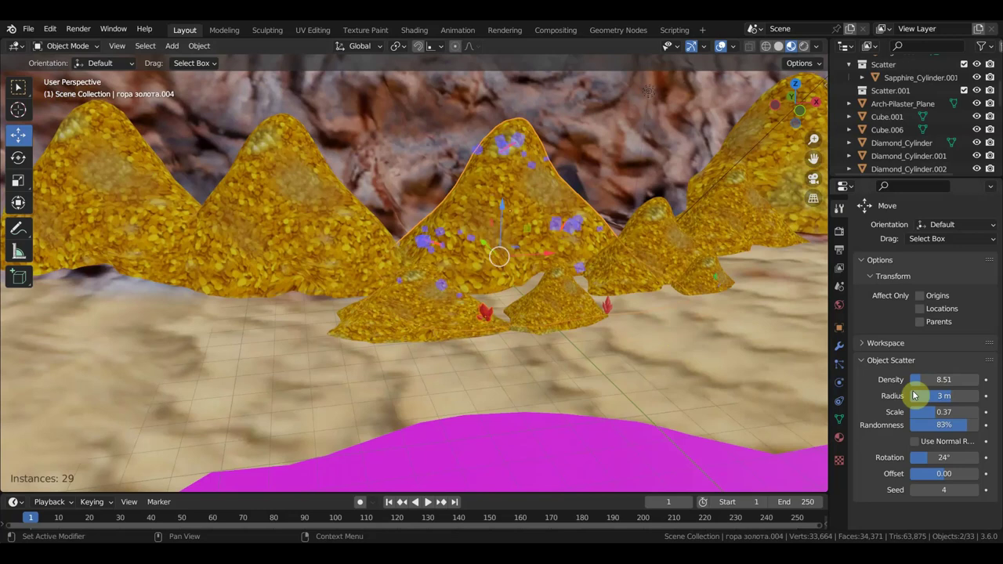
drag(919, 380, 901, 380)
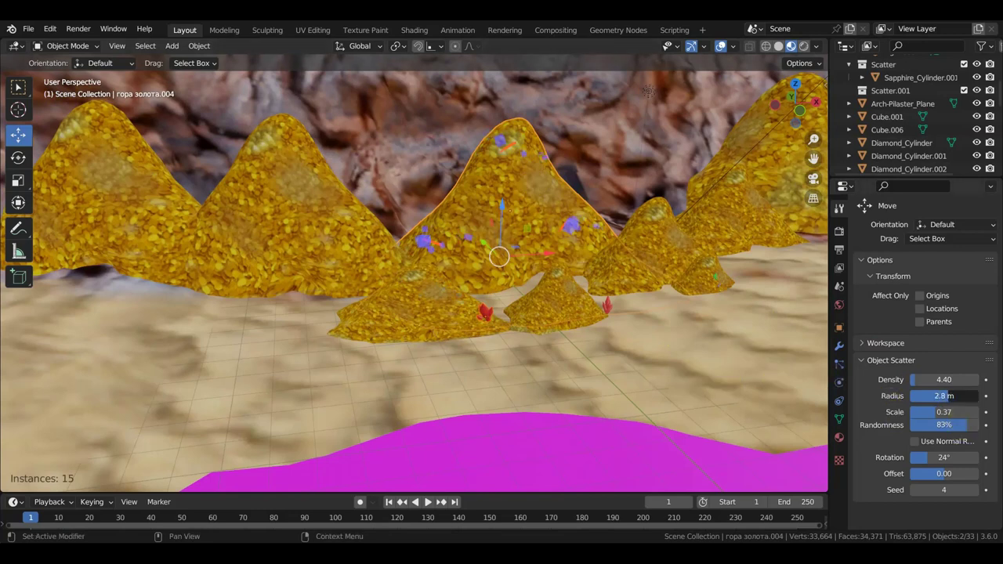
mouse_move(944, 396)
mouse_down()
mouse_move(917, 396)
mouse_move(948, 396)
mouse_up()
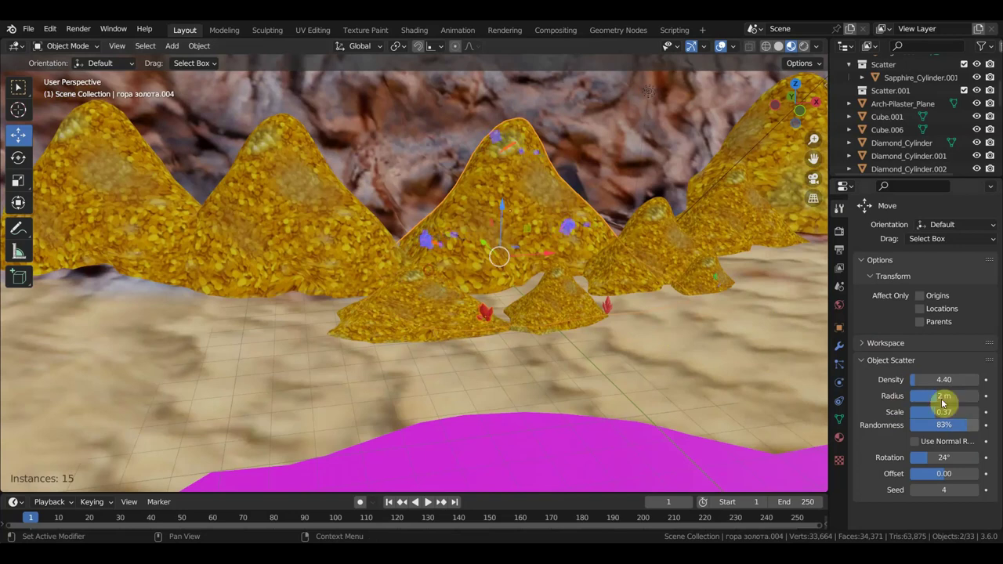
drag(940, 412, 945, 412)
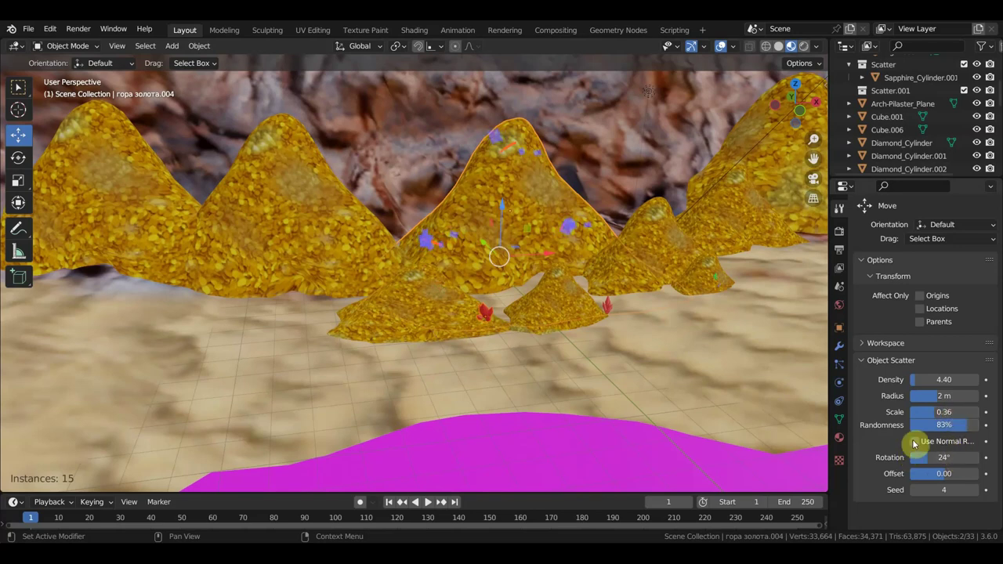
mouse_move(937, 457)
mouse_down()
mouse_move(948, 473)
mouse_move(925, 473)
mouse_up()
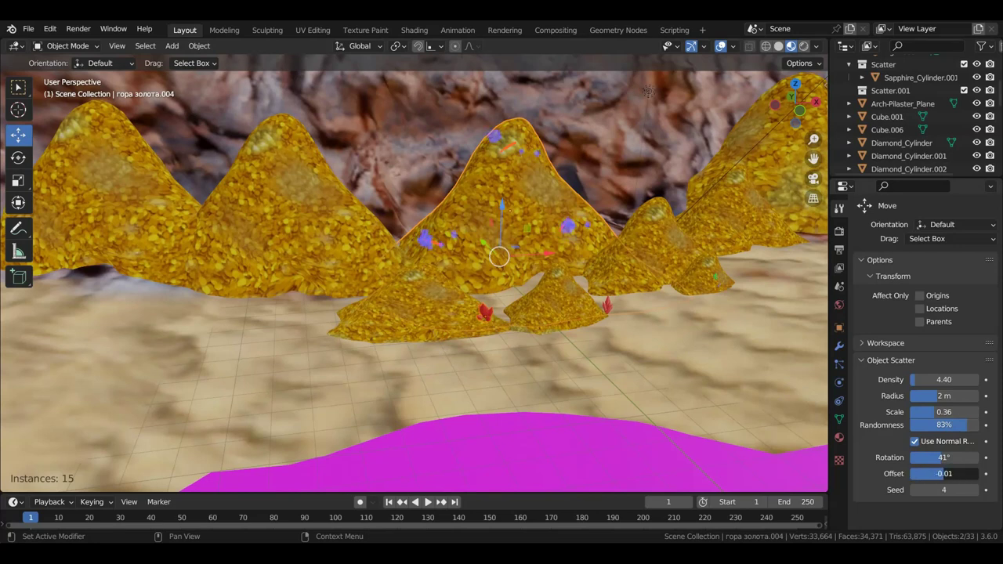
Try several scatter seeds and settle on seed 7.
click(977, 490)
click(977, 490)
click(977, 490)
click(977, 489)
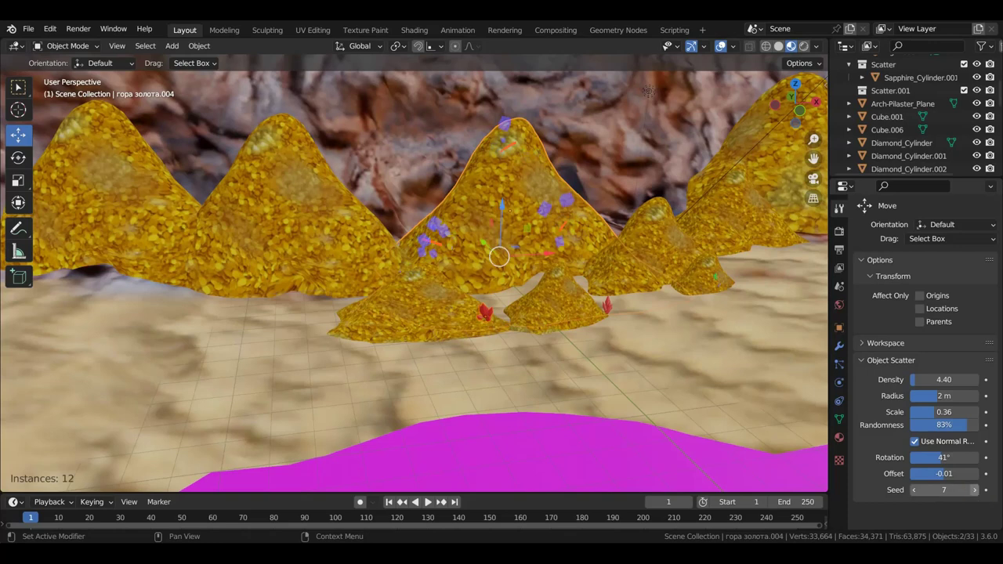
click(977, 489)
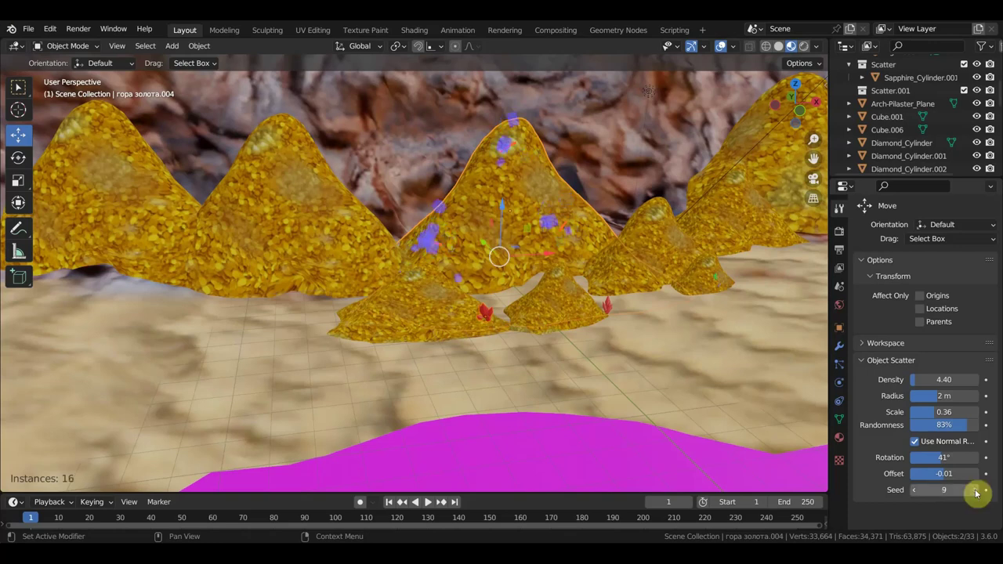
click(913, 490)
click(914, 490)
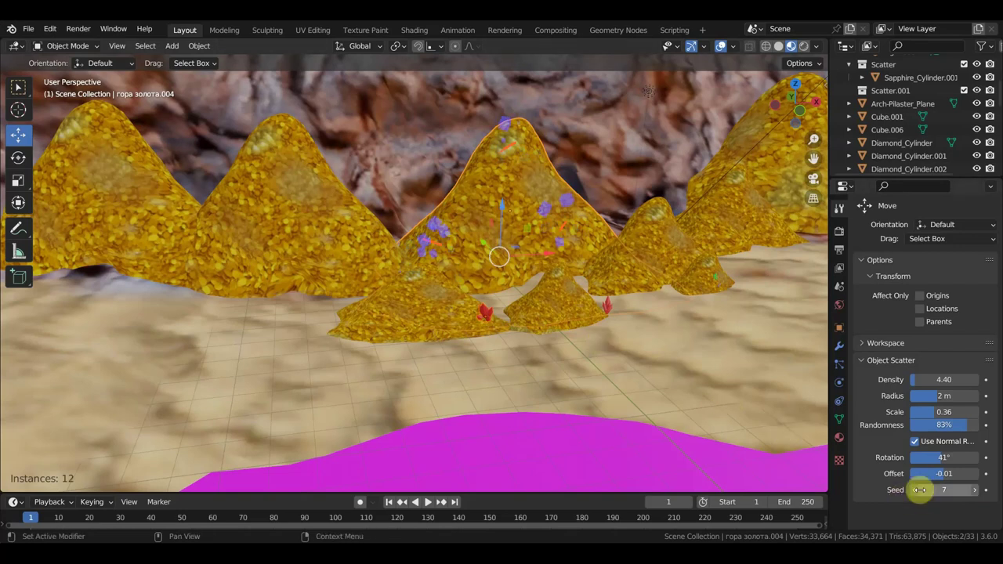
click(914, 491)
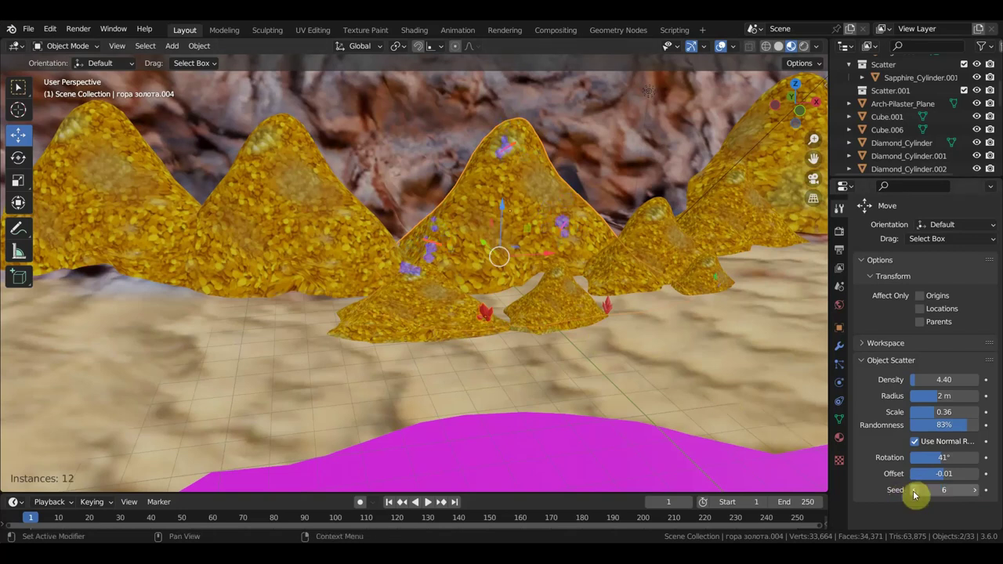
click(976, 490)
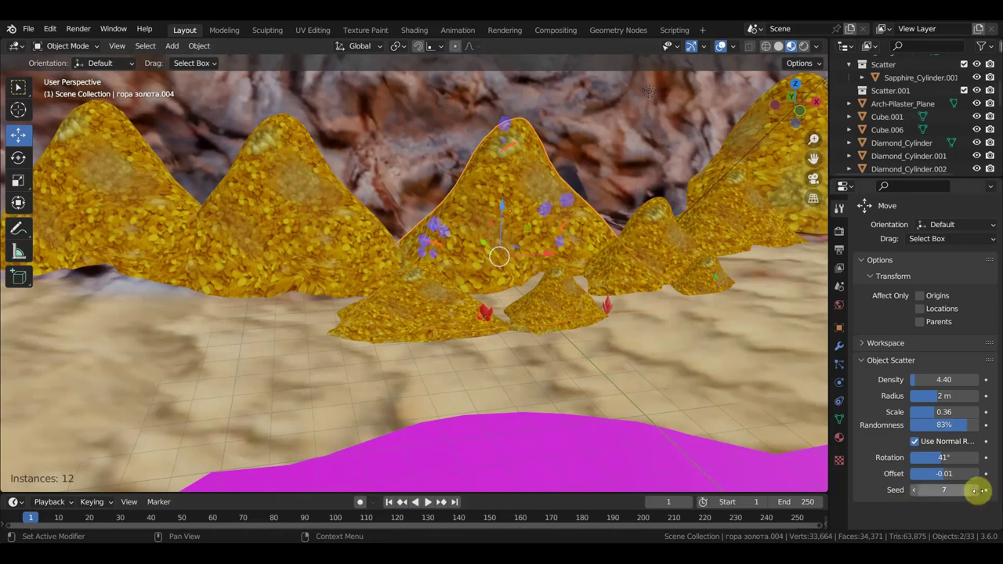
Apply the gold-mound crystal scatter as the Scatter.002 collection.
click(560, 243)
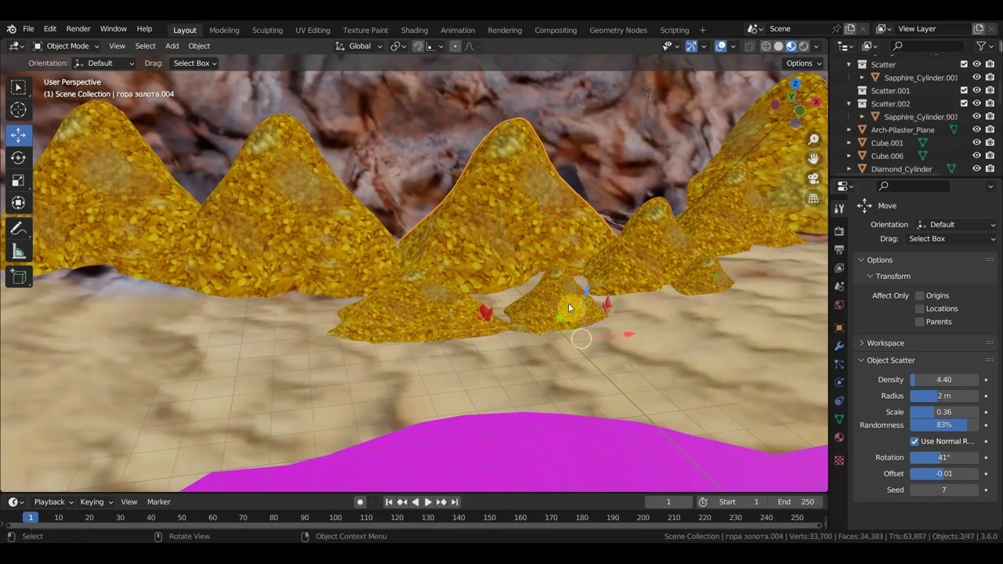
scroll(570, 303, up, 2)
scroll(568, 322, up, 2)
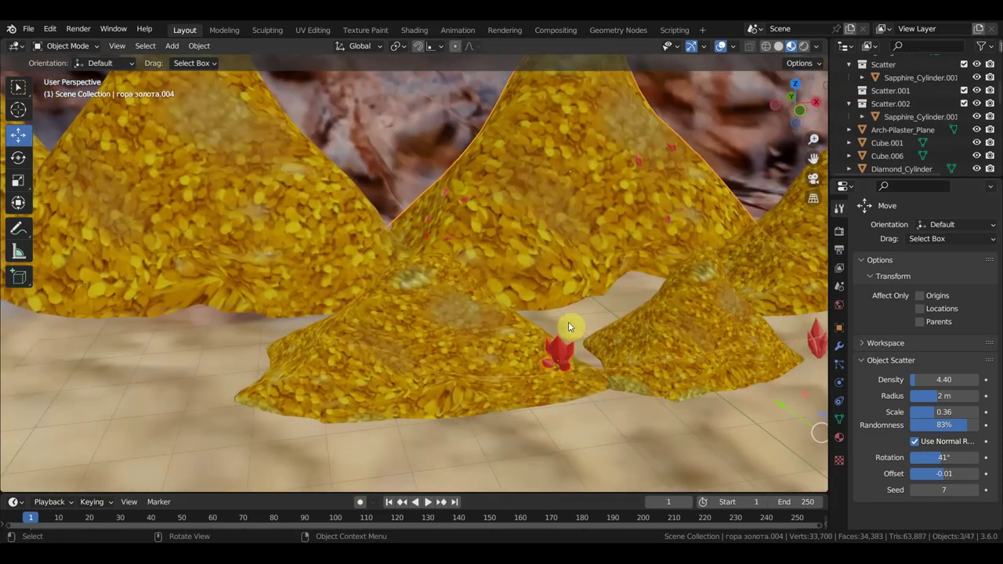
click(638, 162)
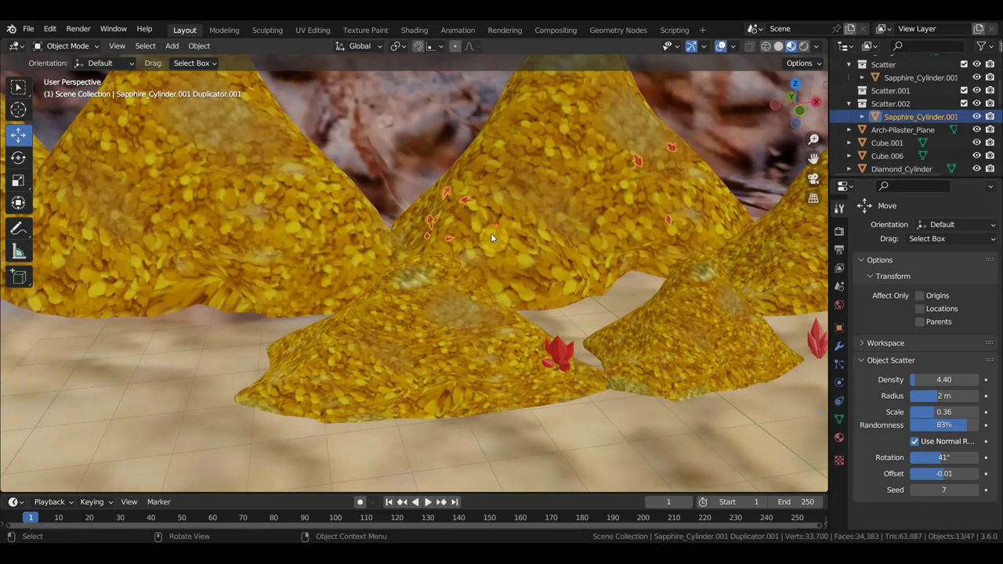
scroll(491, 233, down, 3)
scroll(575, 340, down, 3)
scroll(584, 349, down, 2)
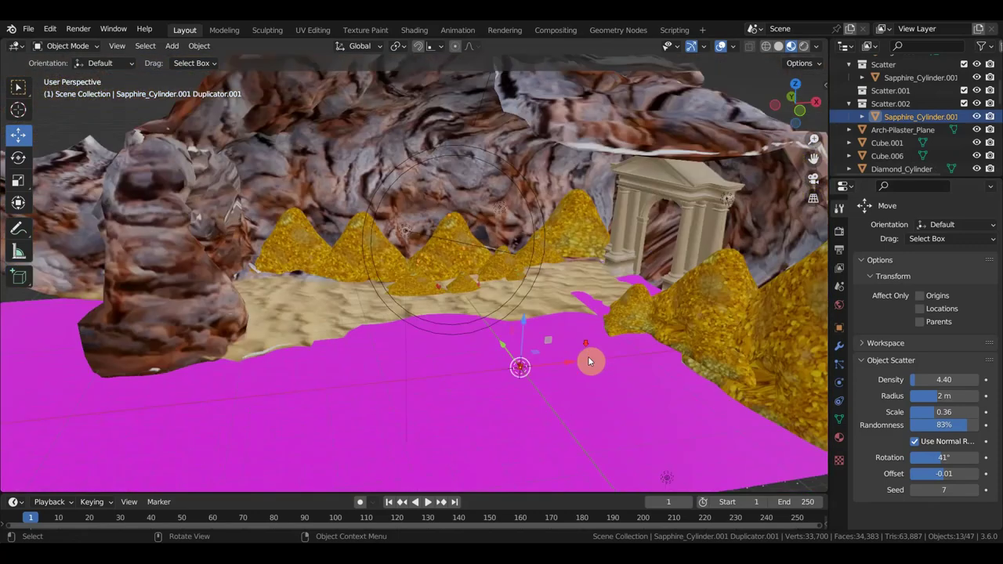
Scale the standalone crystal copy to 0.694.
click(529, 377)
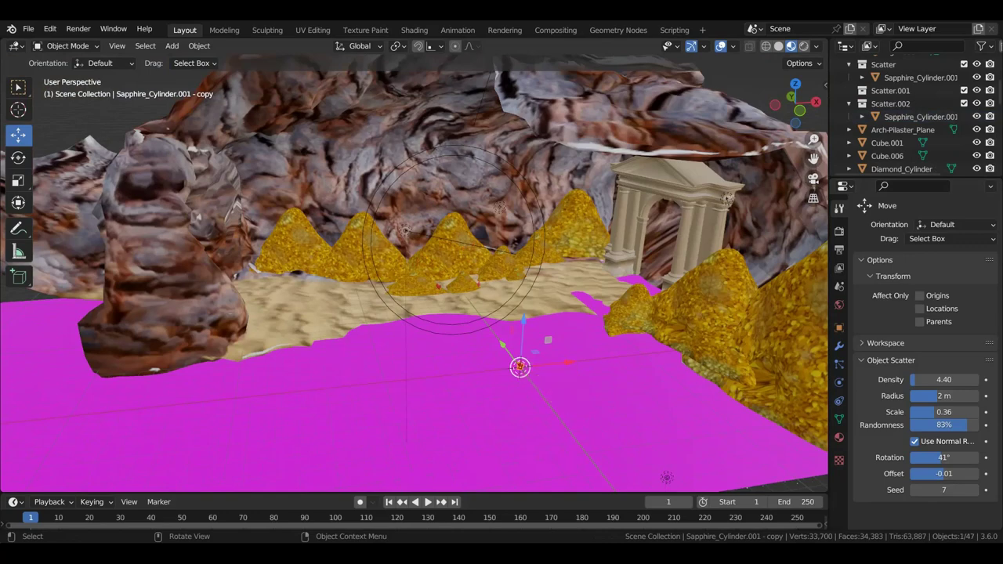
key(s)
click(746, 422)
mouse_move(541, 397)
middle_down()
mouse_move(651, 413)
mouse_move(731, 409)
middle_up()
scroll(730, 403, down, 3)
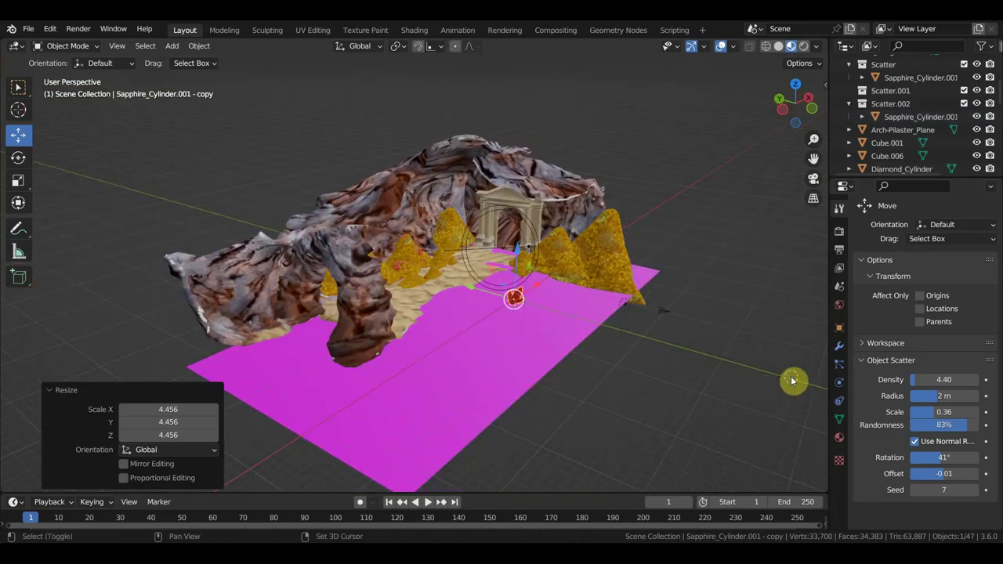
scroll(718, 376, up, 4)
mouse_move(717, 377)
middle_down()
mouse_move(468, 398)
mouse_move(385, 223)
mouse_move(625, 326)
mouse_move(437, 249)
mouse_move(562, 395)
middle_up()
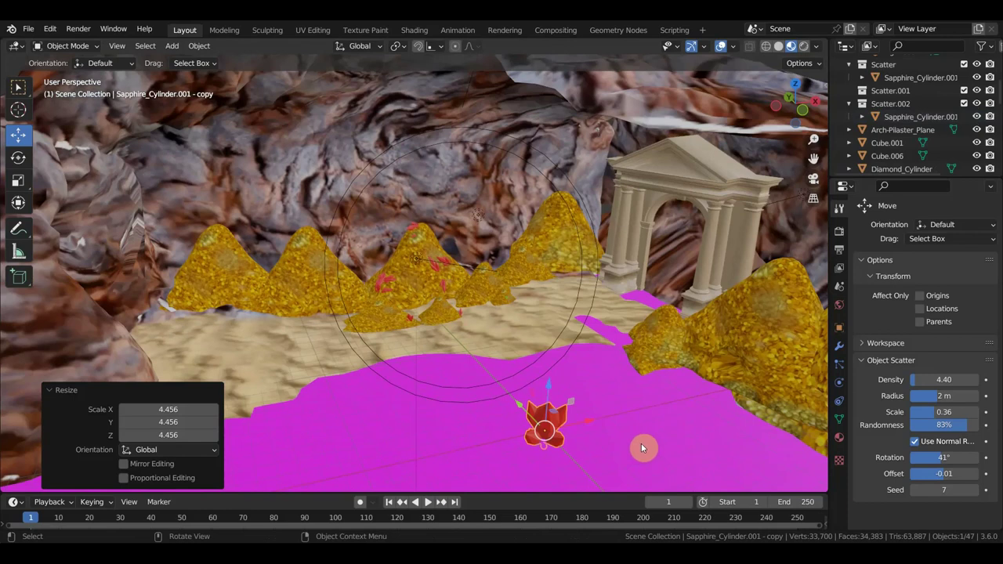
key(s)
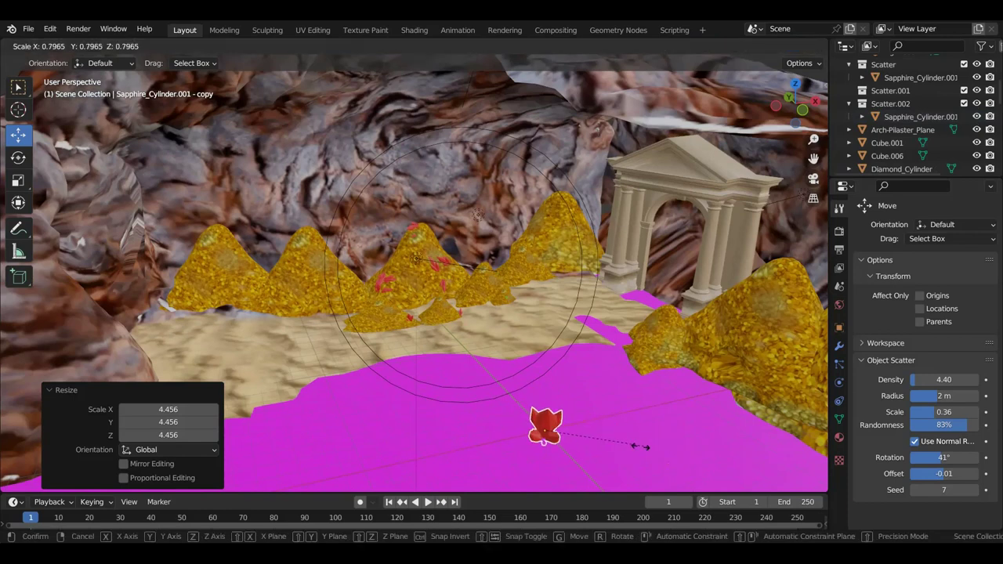
click(665, 446)
Rotate the standalone crystal copy to 19°.
key(r)
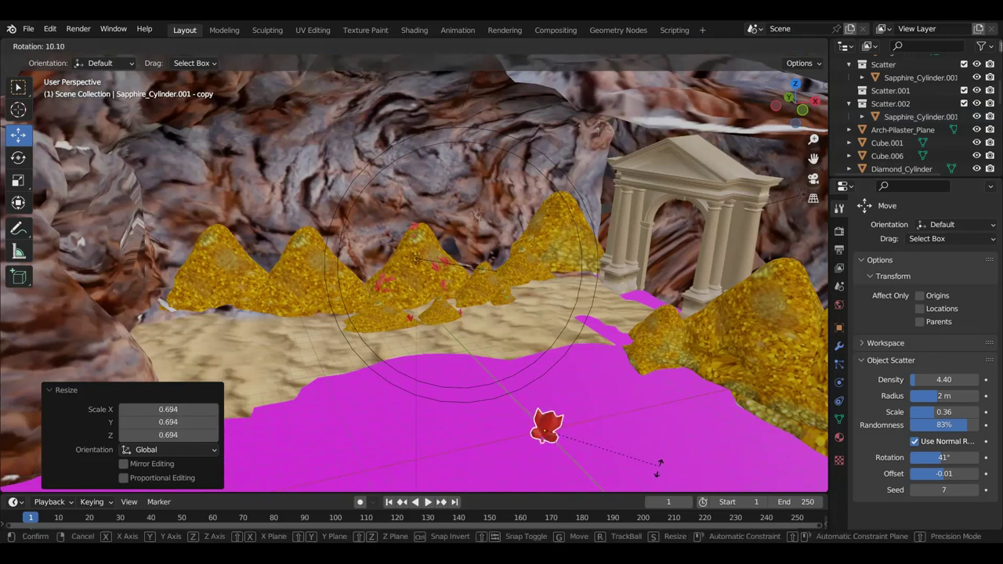
click(598, 405)
scroll(597, 405, up, 3)
key(r)
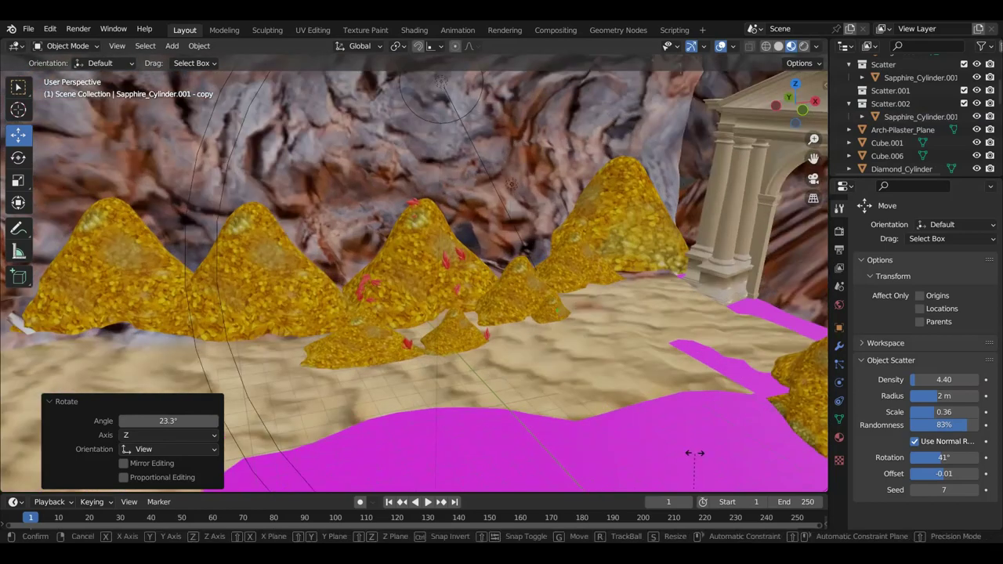
click(740, 450)
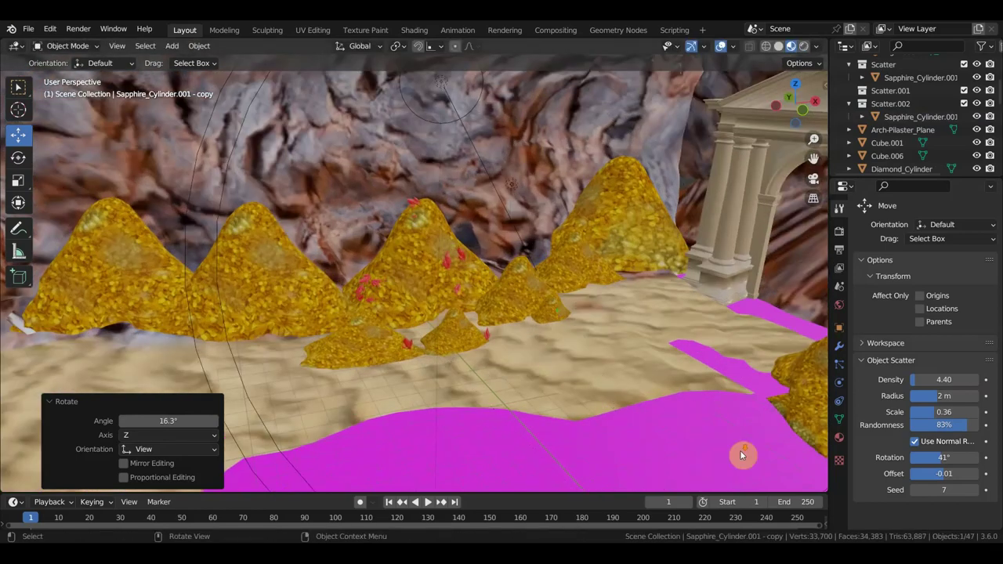
scroll(724, 450, down, 3)
key(r)
click(619, 455)
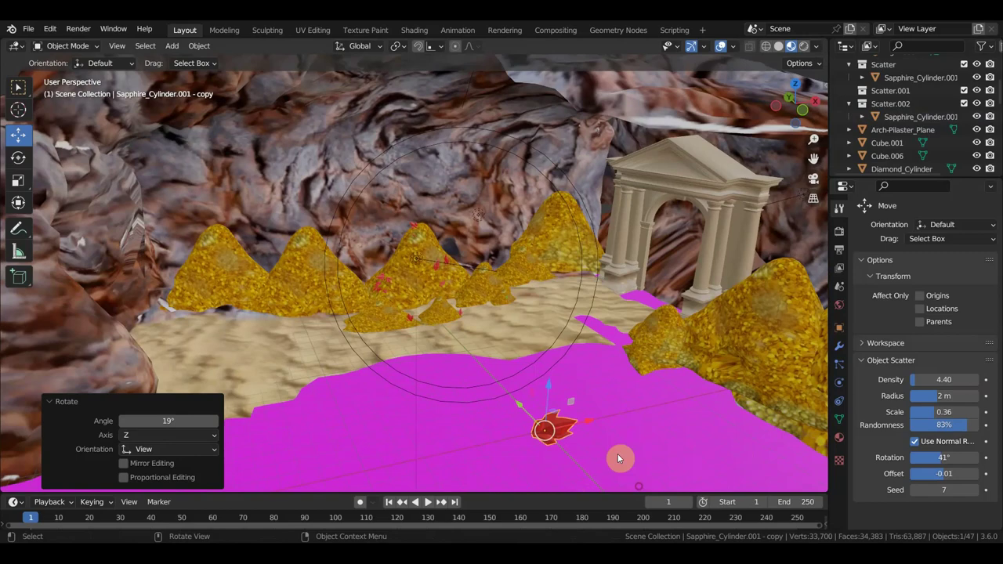
scroll(479, 340, up, 2)
scroll(479, 340, up, 2)
scroll(479, 340, down, 1)
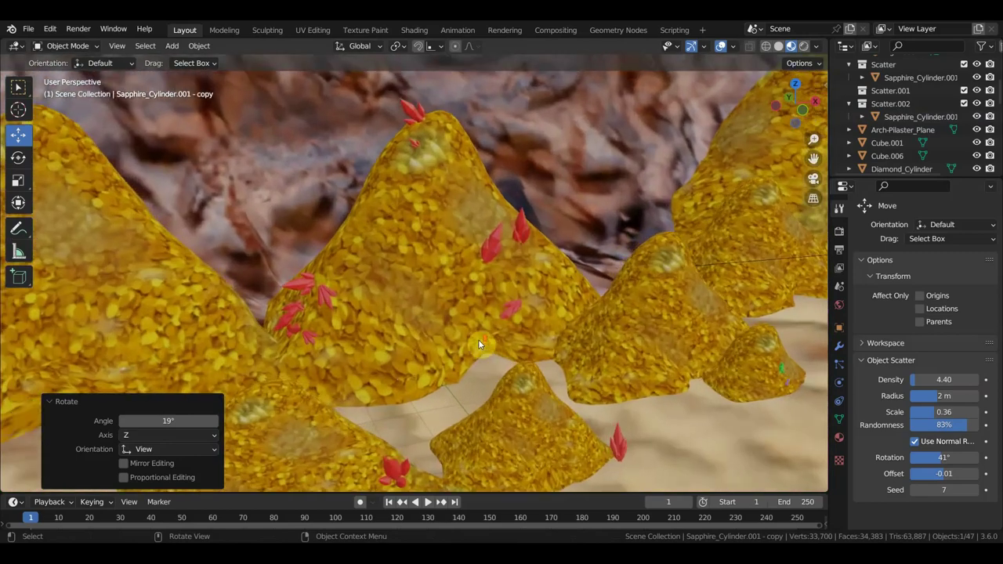
scroll(478, 339, down, 1)
scroll(497, 339, down, 1)
scroll(498, 336, down, 3)
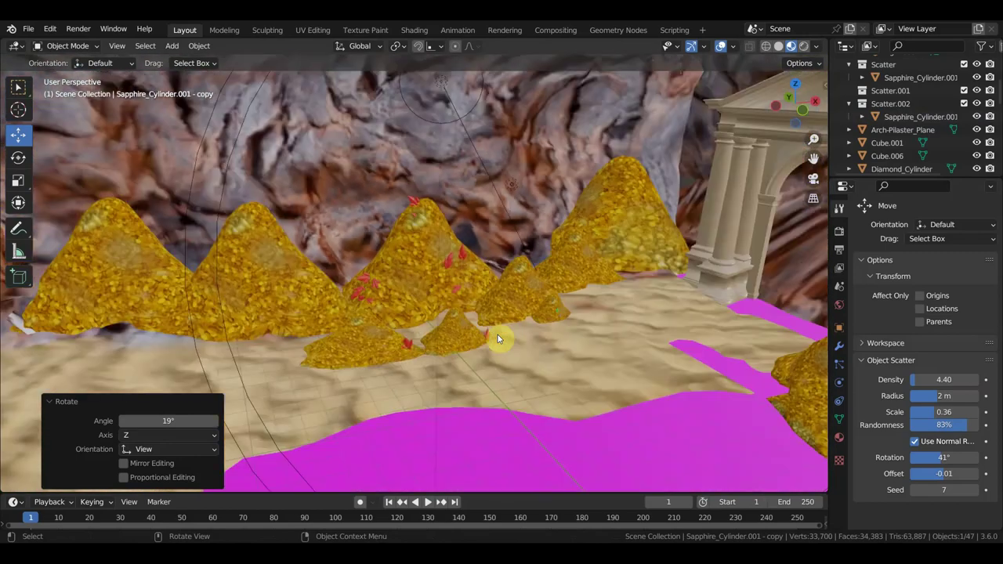
scroll(498, 336, down, 1)
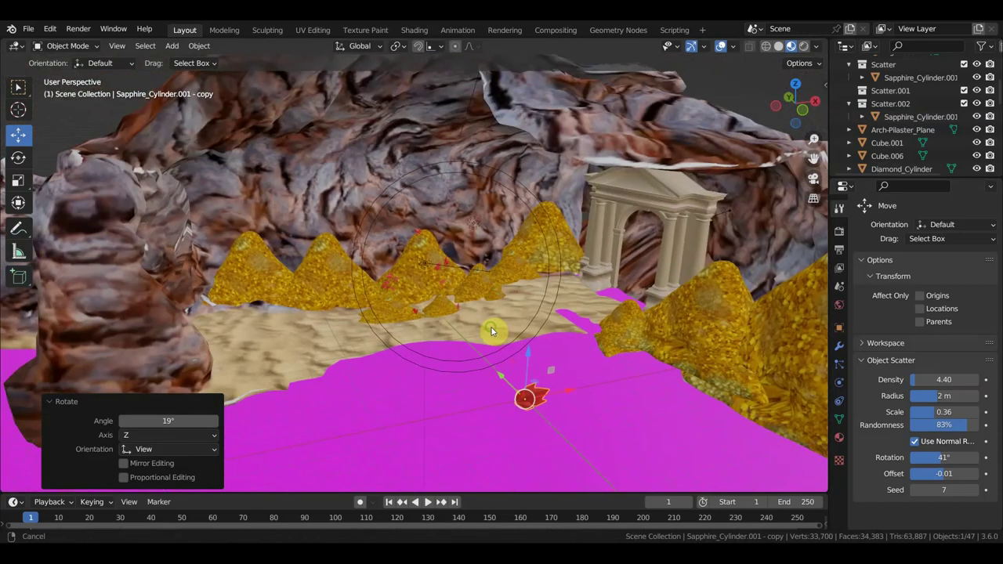
middle_drag(498, 336, 599, 336)
scroll(587, 334, up, 3)
scroll(585, 332, down, 3)
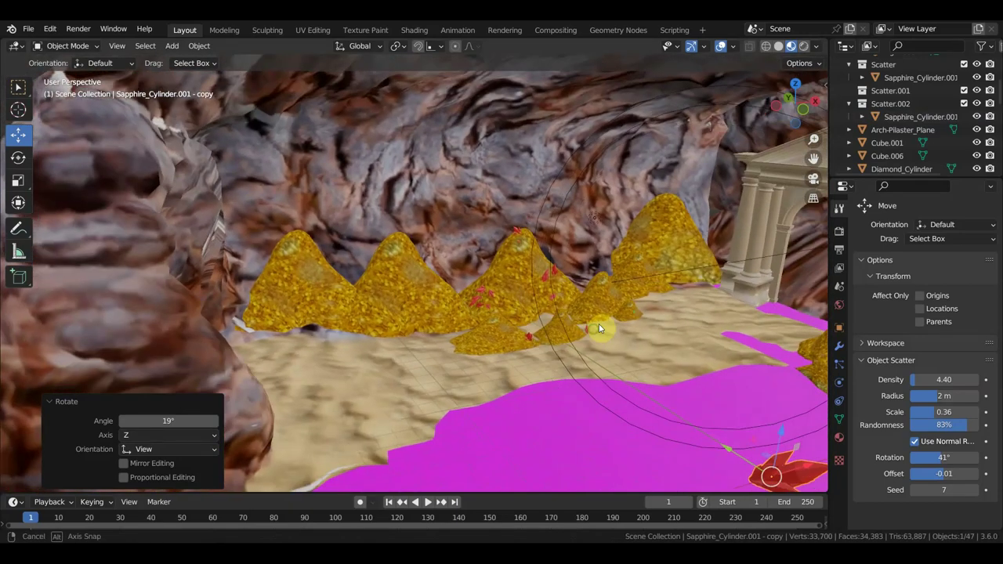